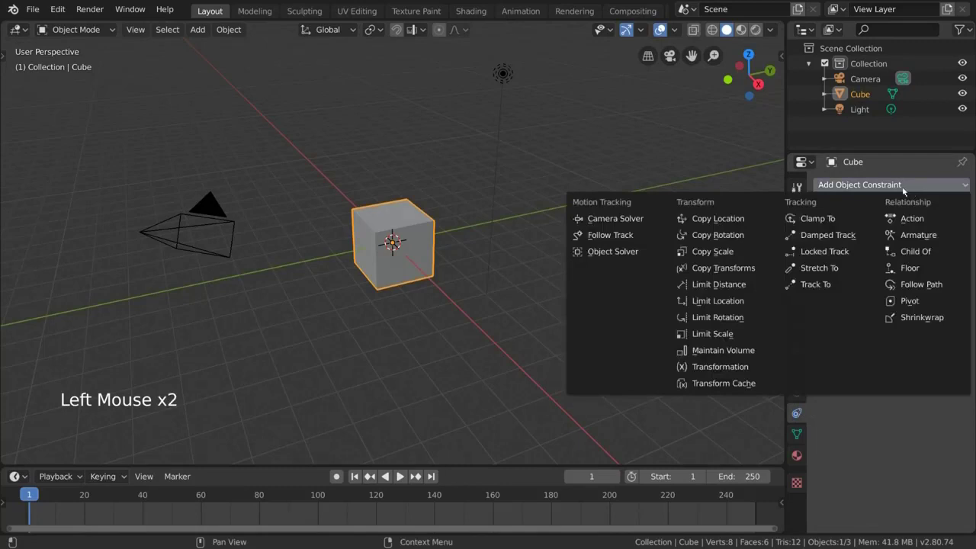
- Add a Copy Rotation constraint to the cube with the camera as its target
{"action": "left_click", "coordinate": [718, 235]}
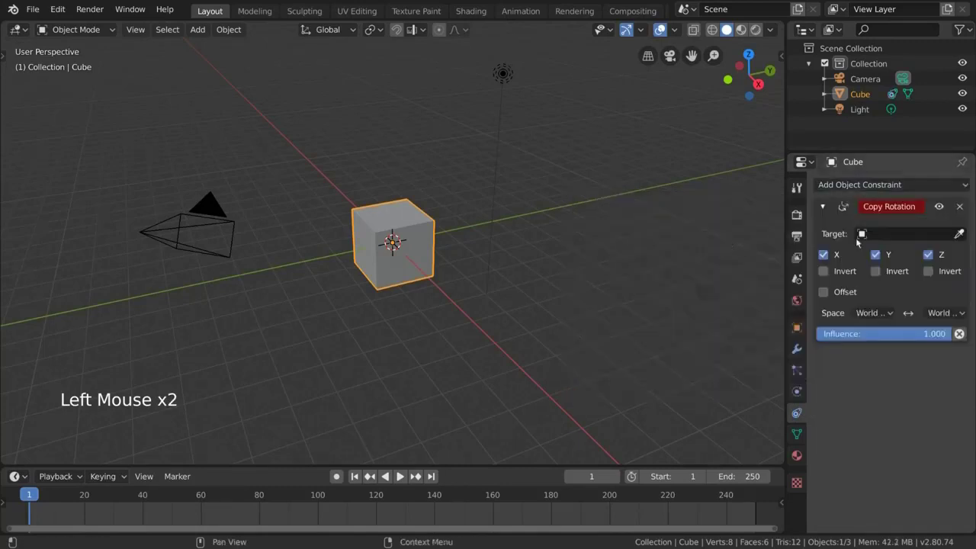
{"action": "left_click", "coordinate": [958, 235]}
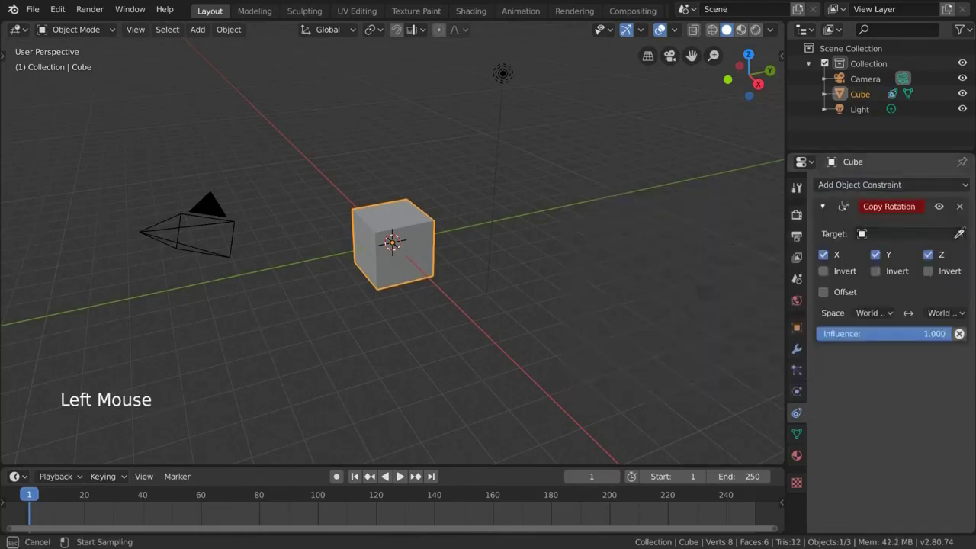
{"action": "left_click", "coordinate": [239, 219]}
- Select the camera and try rotating it freely with trackball rotation to test the cube's constraint, cancelling the rotation
{"action": "left_click", "coordinate": [239, 218]}
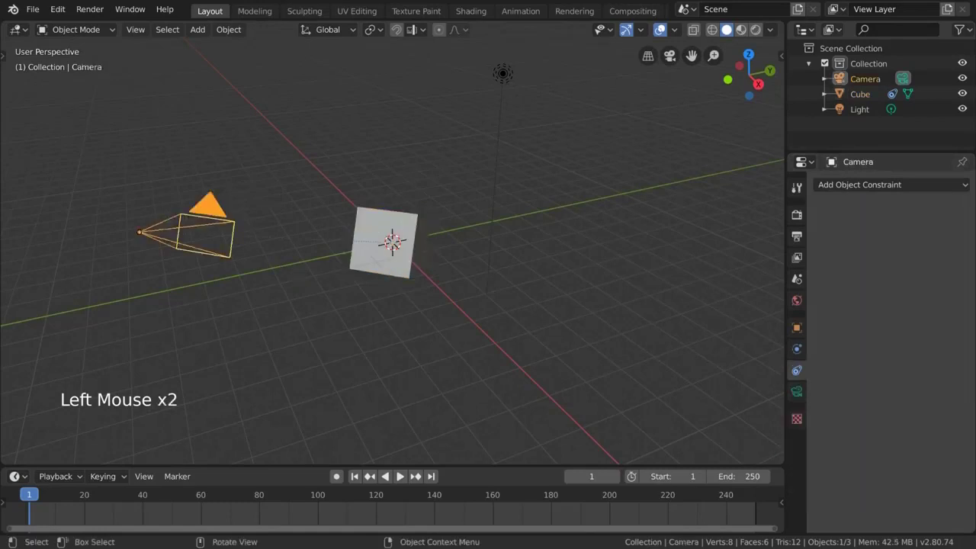
{"action": "key", "text": "r"}
{"action": "key", "text": "r"}
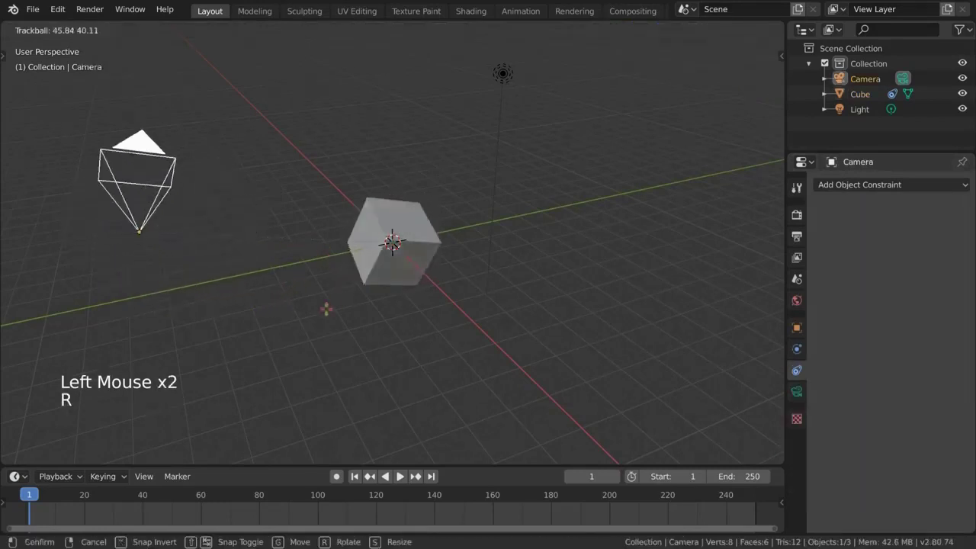
{"action": "right_click", "coordinate": [360, 257]}
- Select the cube and remove its Copy Rotation constraint
{"action": "left_click", "coordinate": [370, 257]}
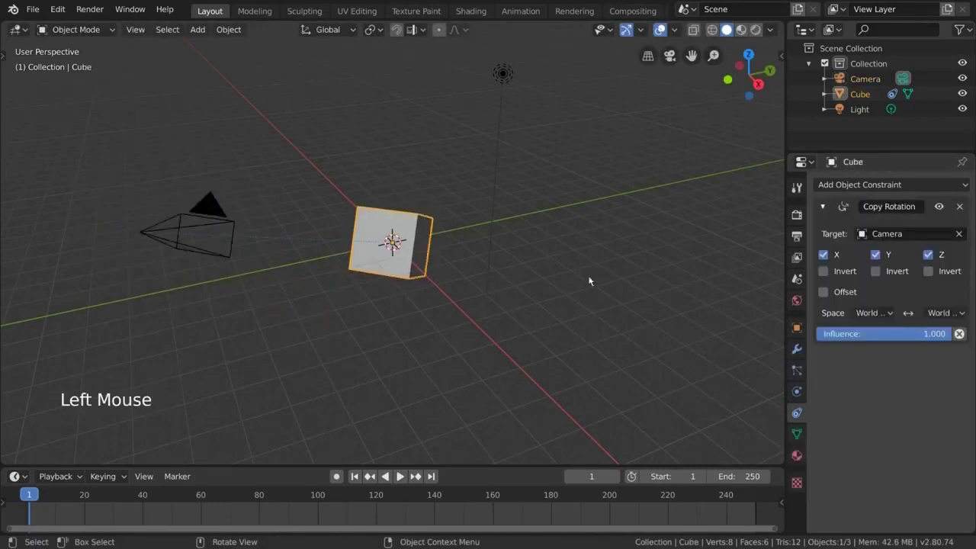
{"action": "left_click", "coordinate": [960, 206]}
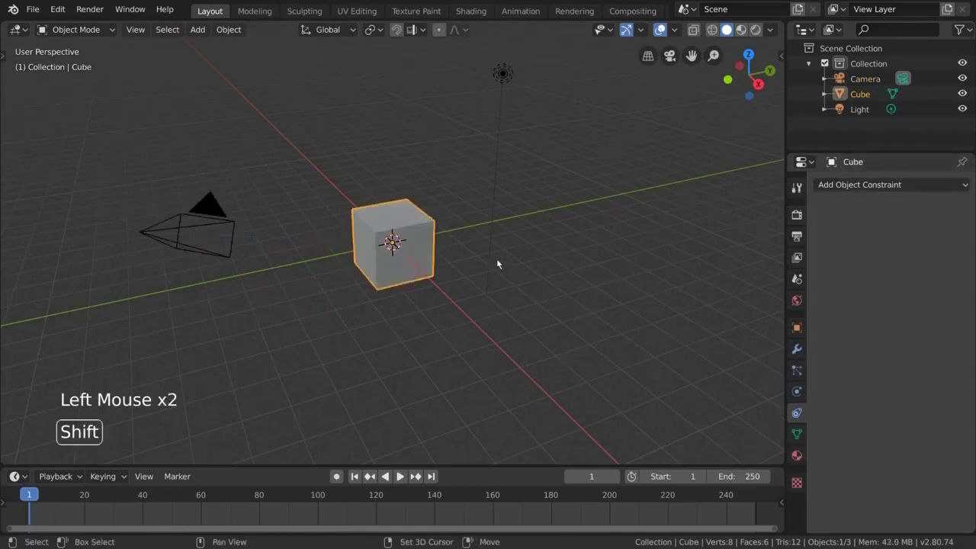
- Add an armature and move it away from the cube along the far side of the Y axis
{"action": "key", "text": "shift+a"}
{"action": "mouse_move", "coordinate": [498, 263]}
{"action": "left_click", "coordinate": [472, 222]}
{"action": "key", "text": "g"}
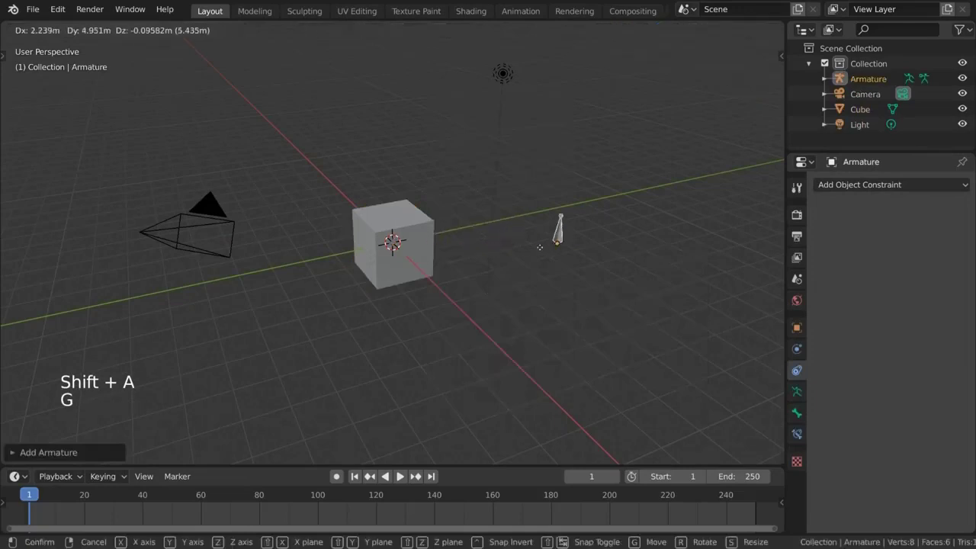
{"action": "left_click", "coordinate": [573, 239]}
- Put the armature in Pose Mode and compare its bone constraint settings with its object constraint settings
{"action": "key", "text": "ctrl+Tab"}
{"action": "left_click", "coordinate": [572, 231]}
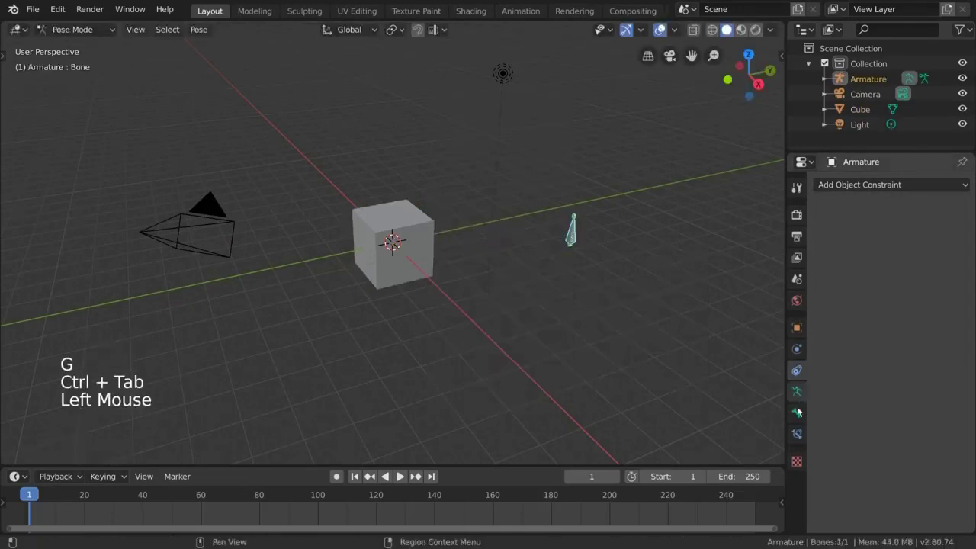
{"action": "left_click", "coordinate": [797, 434]}
{"action": "left_click", "coordinate": [882, 189]}
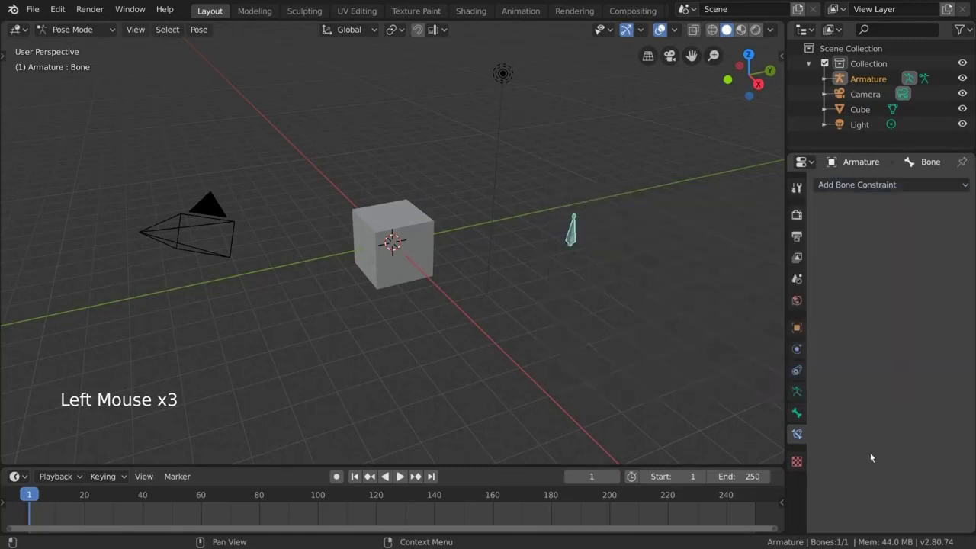
{"action": "left_click", "coordinate": [798, 371]}
{"action": "left_click", "coordinate": [797, 434]}
{"action": "left_click", "coordinate": [799, 371]}
{"action": "left_click", "coordinate": [923, 185]}
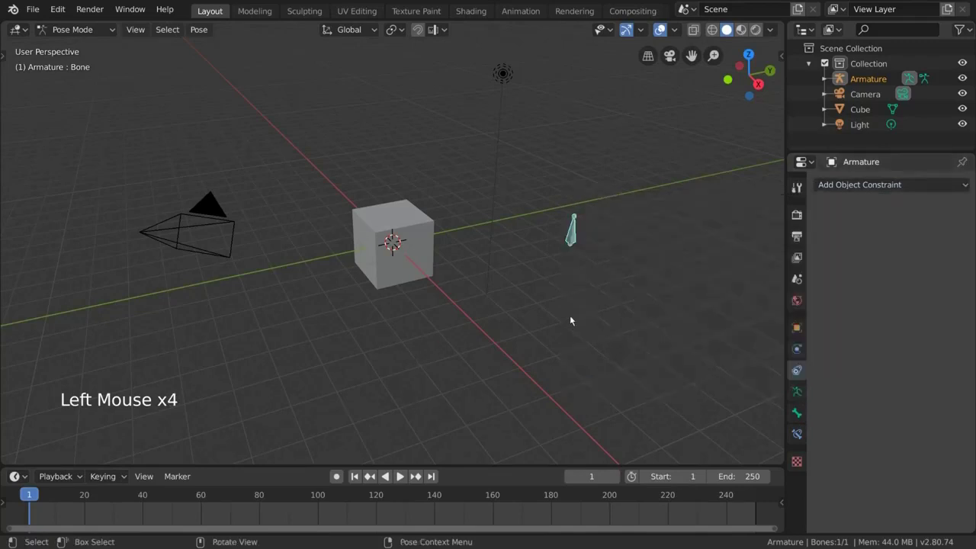
- Leave Pose Mode and delete the armature
{"action": "key", "text": "ctrl+Tab"}
{"action": "key", "text": "x"}
{"action": "left_click", "coordinate": [431, 261]}
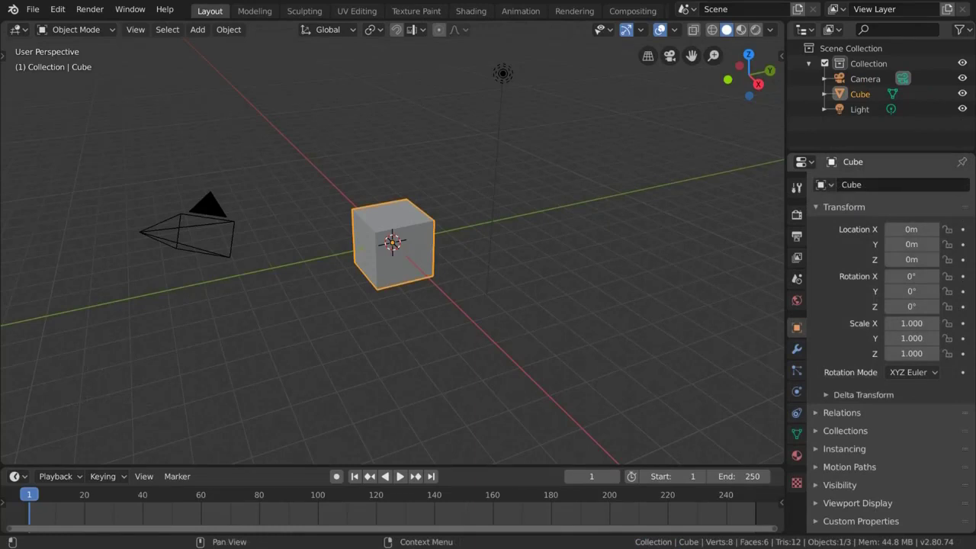
- Add a Copy Location constraint to the cube with the camera as its target
{"action": "left_click", "coordinate": [800, 413]}
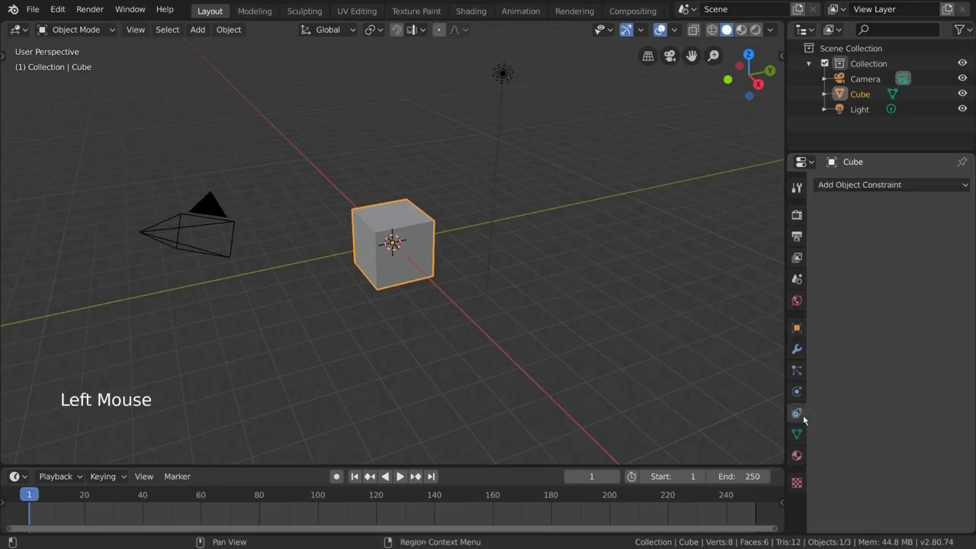
{"action": "left_click", "coordinate": [902, 189]}
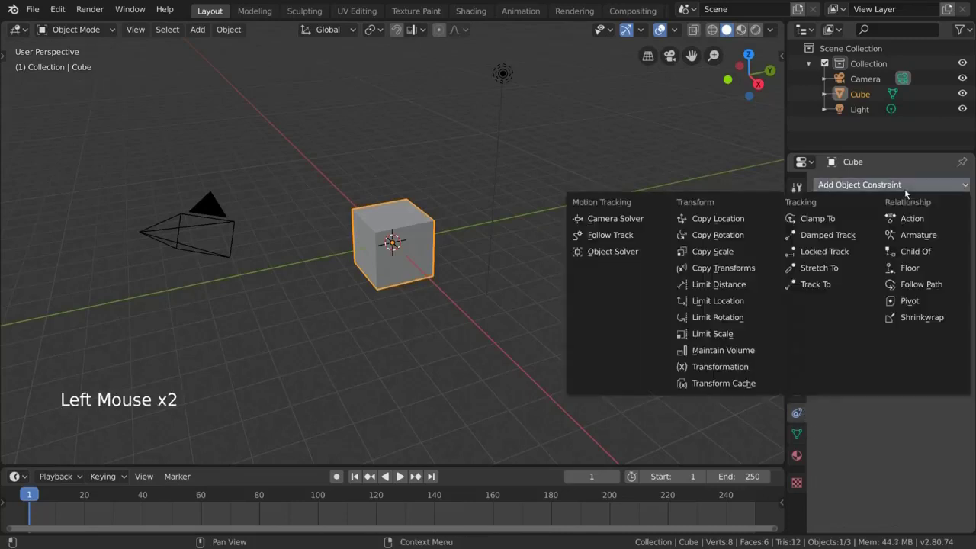
{"action": "left_click", "coordinate": [768, 220]}
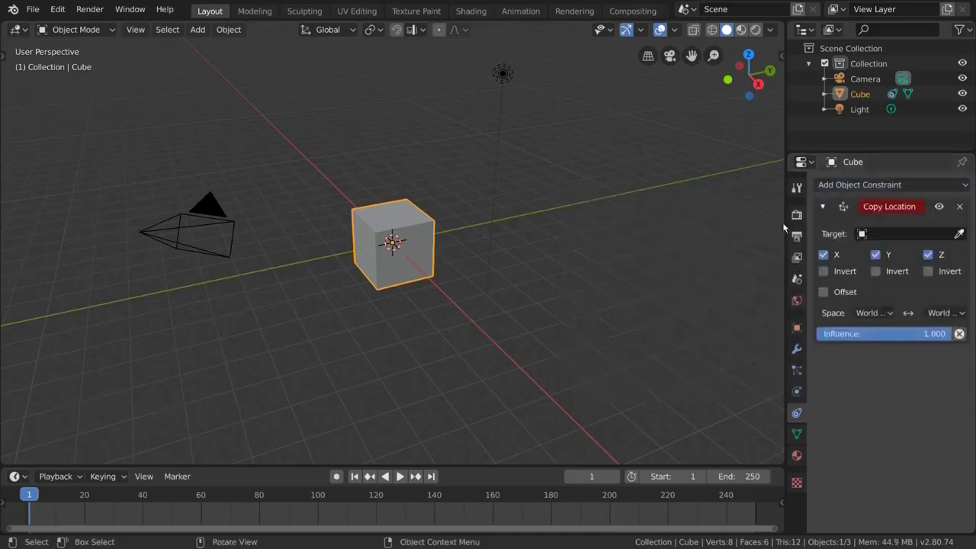
{"action": "left_click", "coordinate": [959, 234]}
{"action": "left_click", "coordinate": [216, 213]}
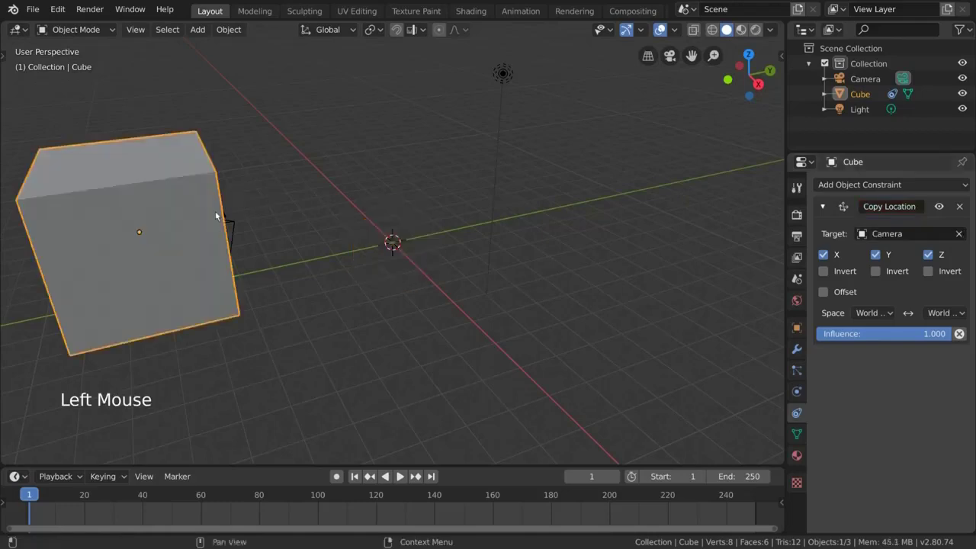
- Select the camera and try rotating and scaling it to test the cube's Copy Location constraint, cancelling the transform
{"action": "left_click", "coordinate": [232, 227]}
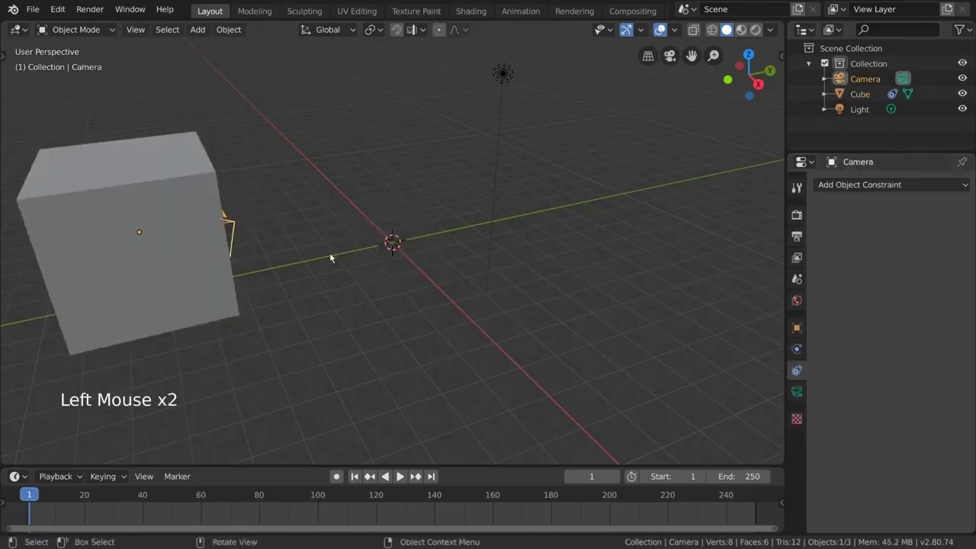
{"action": "key", "text": "r"}
{"action": "key", "text": "s"}
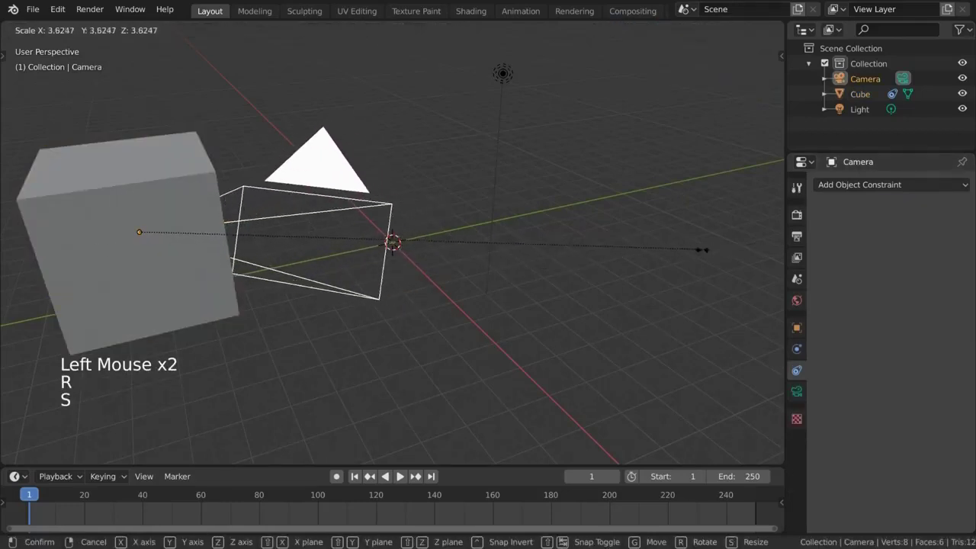
{"action": "key", "text": "Escape"}
- Undo the camera selection and the Copy Location constraint on the cube
{"action": "key", "text": "ctrl+z"}
{"action": "key", "text": "ctrl+z"}
{"action": "key", "text": "ctrl+z"}
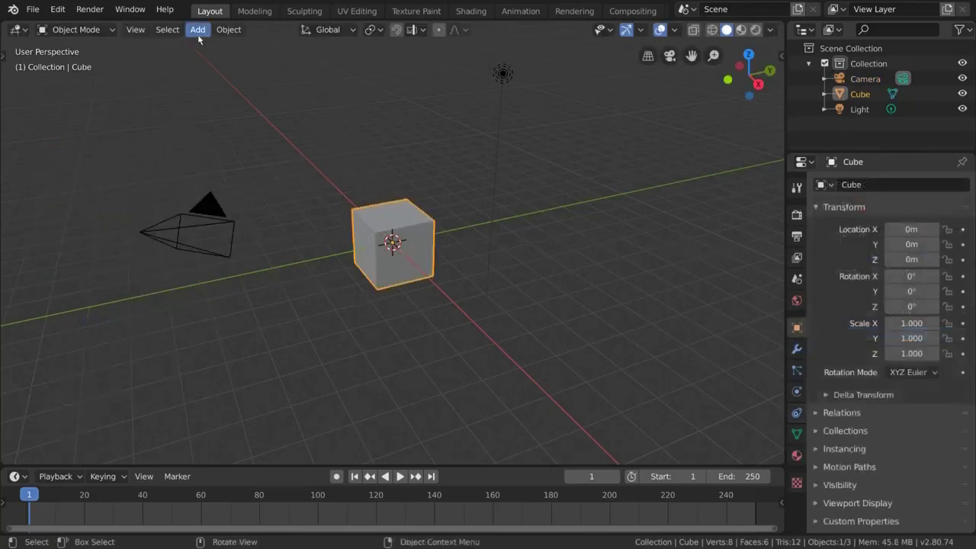
- Add a monkey mesh and raise it along the Z axis to about 3.47 m above the cube
{"action": "left_click", "coordinate": [198, 34]}
{"action": "mouse_move", "coordinate": [217, 46]}
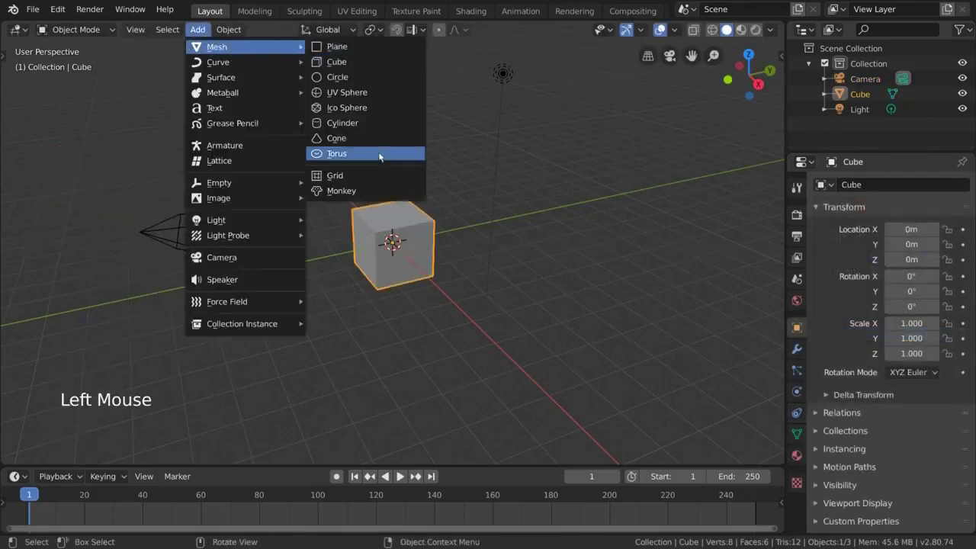
{"action": "left_click", "coordinate": [412, 191]}
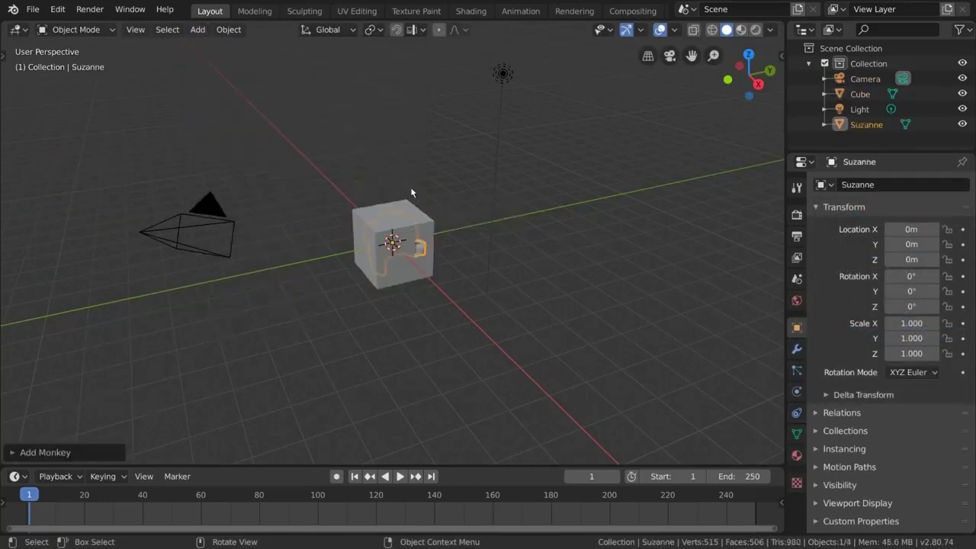
{"action": "key", "text": "g"}
{"action": "key", "text": "z"}
{"action": "key", "text": "Return"}
- Rotate the monkey freely to about -9.9° on X, -4.5° on Y and 45.7° on Z
{"action": "key", "text": "r"}
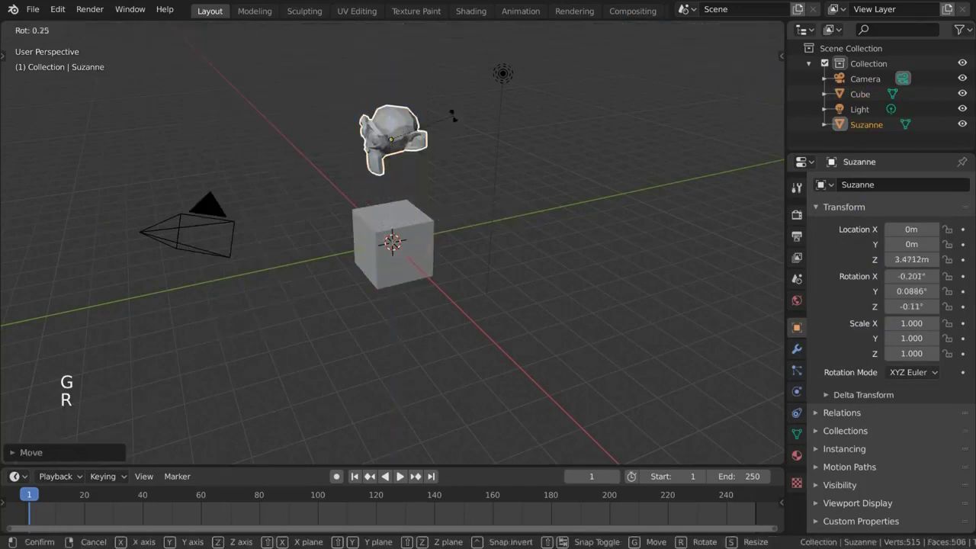
{"action": "key", "text": "r"}
{"action": "left_click", "coordinate": [481, 112]}
{"action": "key", "text": "r"}
{"action": "left_click", "coordinate": [472, 89]}
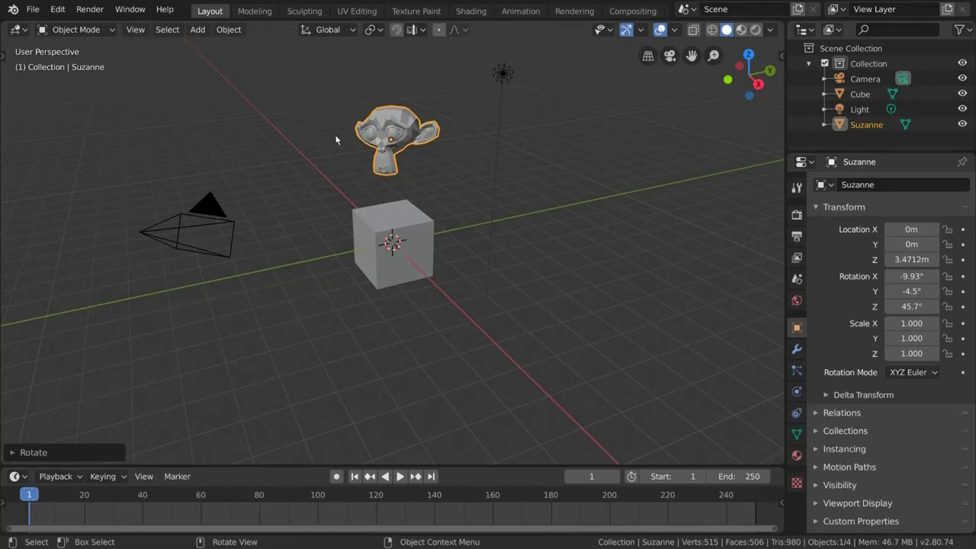
- Select the cube and try moving it with the global Z axis locked, cancelling the move
{"action": "left_click", "coordinate": [396, 227]}
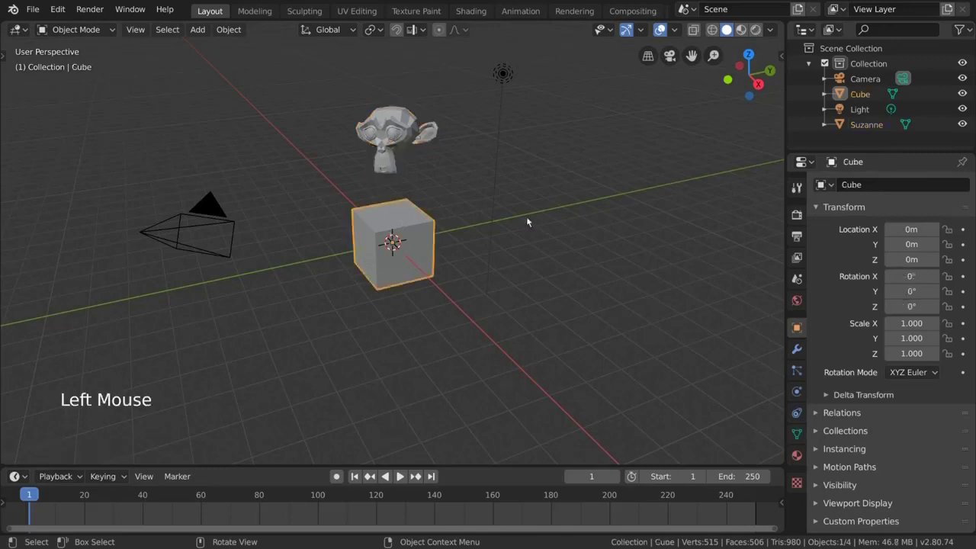
{"action": "key", "text": "g"}
{"action": "key", "text": "shift+z"}
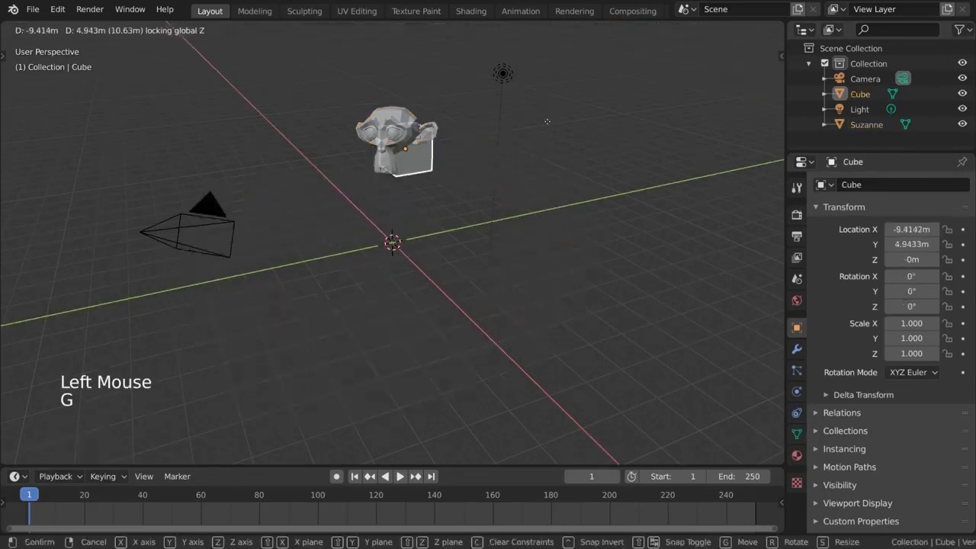
{"action": "key", "text": "Escape"}
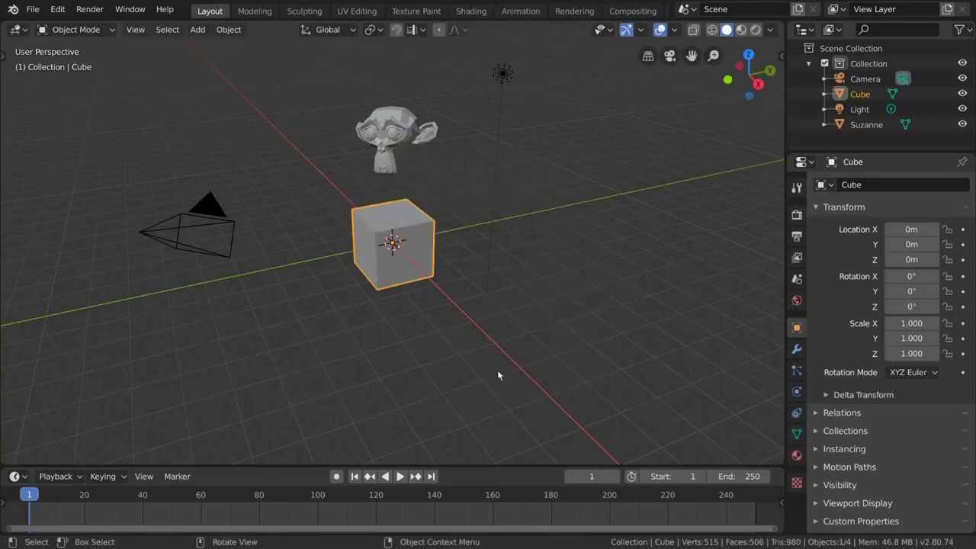
- Add a Copy Location constraint to the cube with the monkey Suzanne as its target
{"action": "left_click", "coordinate": [797, 413]}
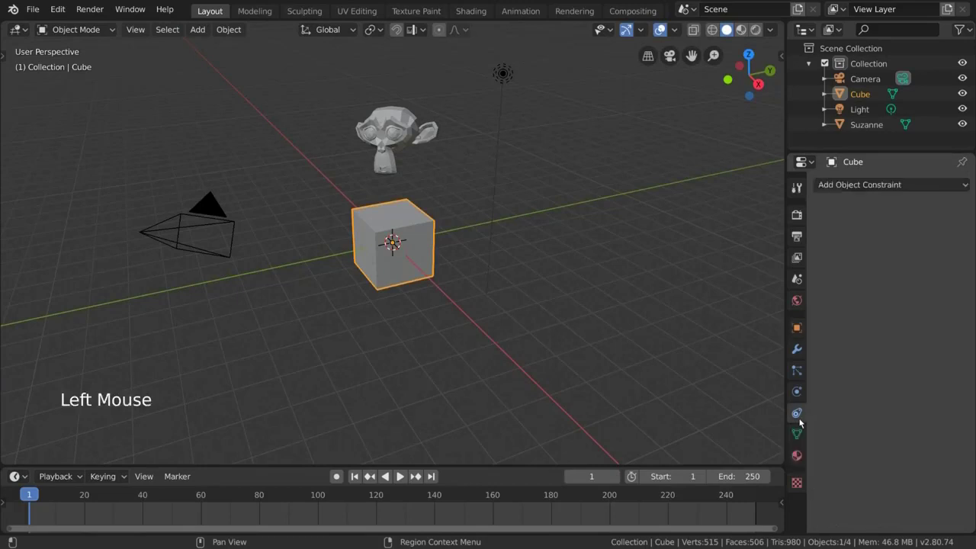
{"action": "left_click", "coordinate": [917, 187]}
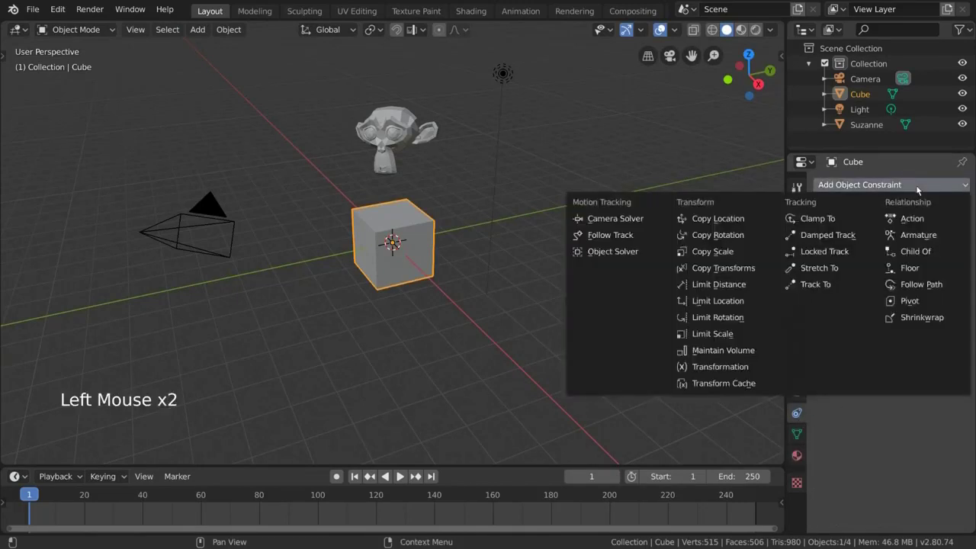
{"action": "left_click", "coordinate": [761, 220]}
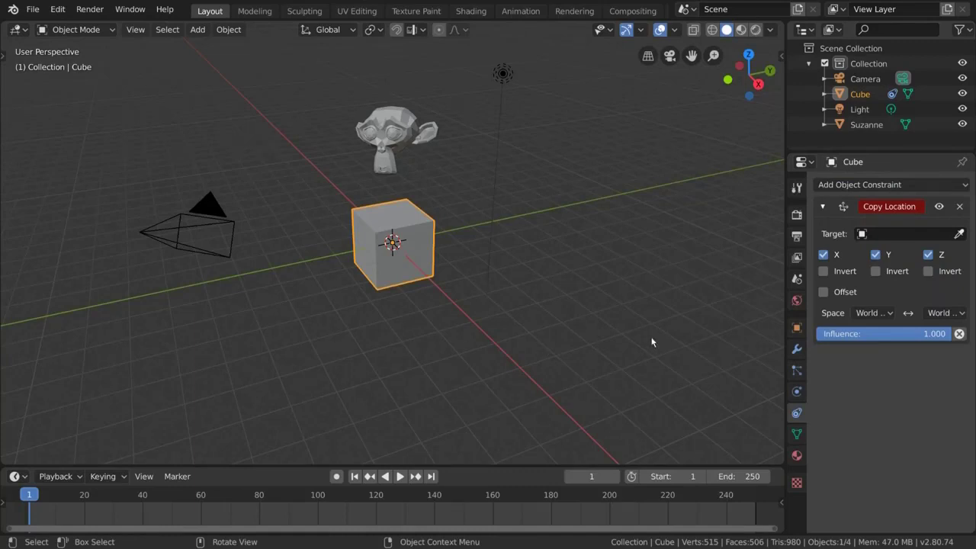
{"action": "left_click", "coordinate": [959, 235]}
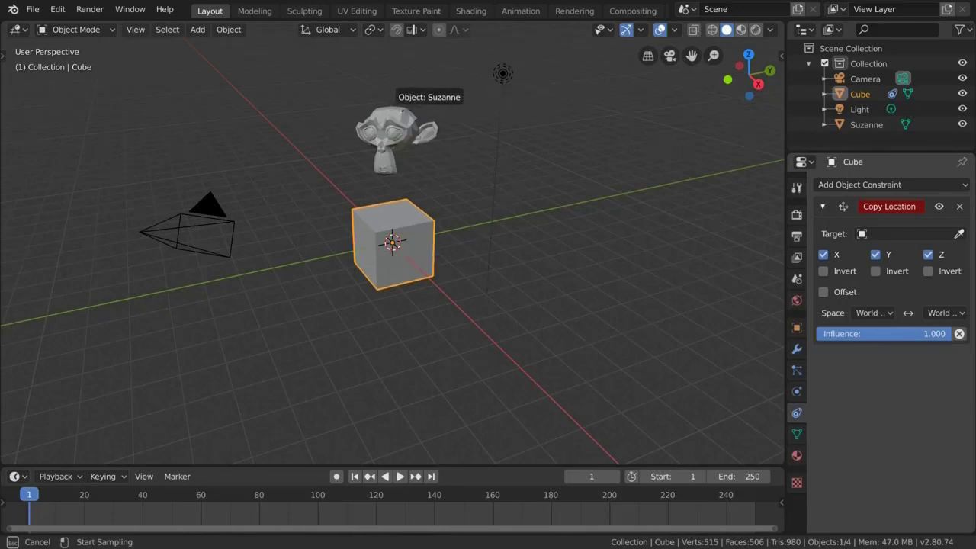
{"action": "left_click", "coordinate": [400, 113]}
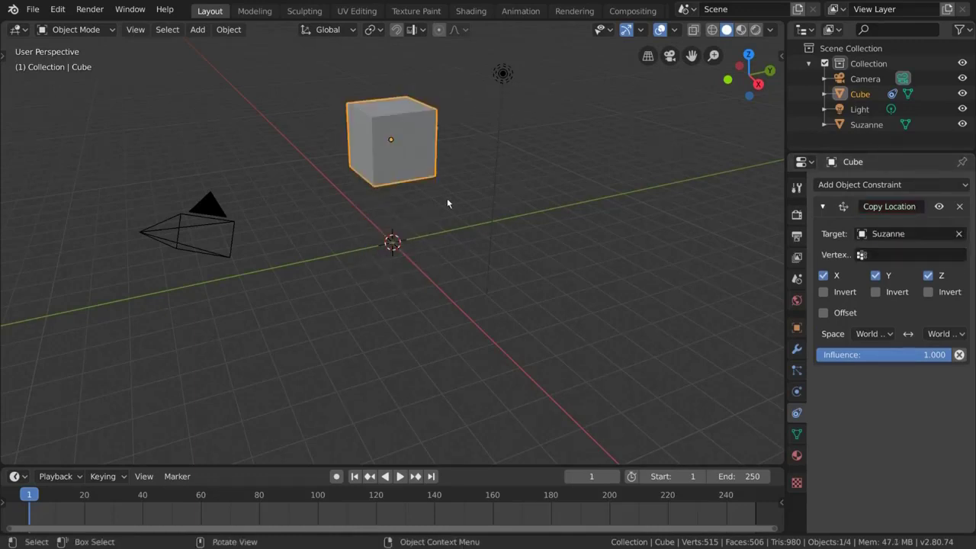
- Switch the viewport to wireframe shading, select the monkey and try moving it to test the cube's constraint
{"action": "left_click", "coordinate": [715, 32]}
{"action": "left_click", "coordinate": [419, 137]}
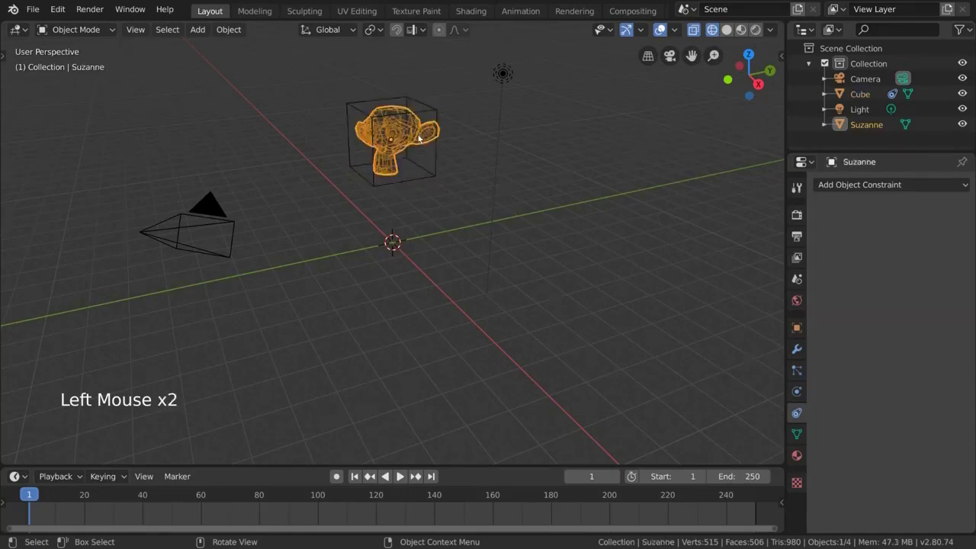
{"action": "key", "text": "g"}
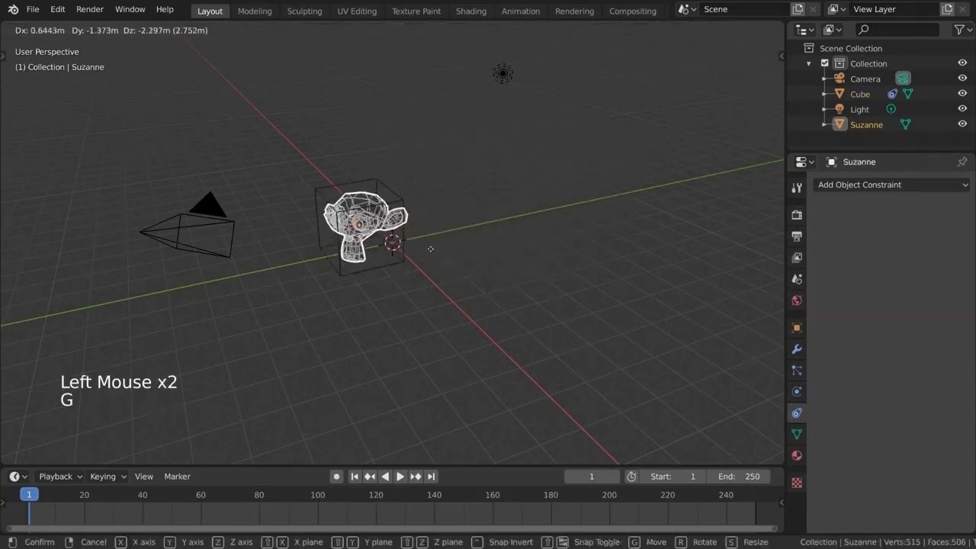
{"action": "left_click", "coordinate": [475, 185]}
- Scale the monkey up to about twice its size and rotate it so that it tilts sideways
{"action": "key", "text": "s"}
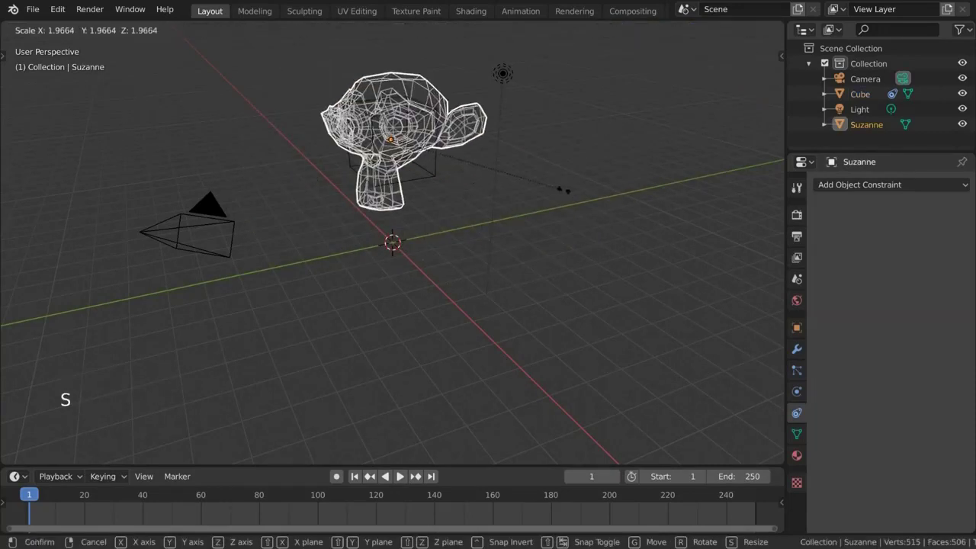
{"action": "left_click", "coordinate": [562, 189]}
{"action": "key", "text": "r"}
{"action": "left_click", "coordinate": [467, 249]}
- Switch the viewport back to solid shading and move the monkey to a new position above the grid
{"action": "key", "text": "z"}
{"action": "left_click", "coordinate": [597, 252]}
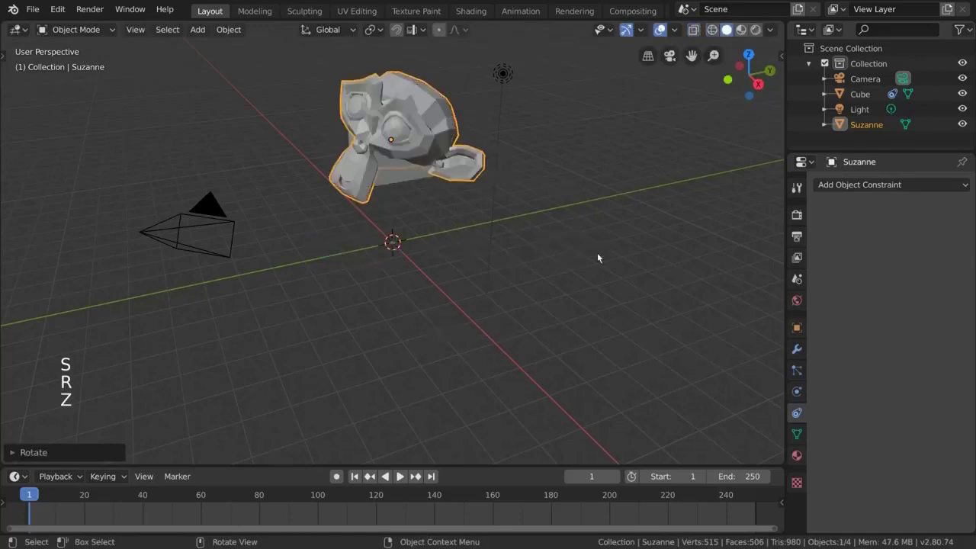
{"action": "key", "text": "g"}
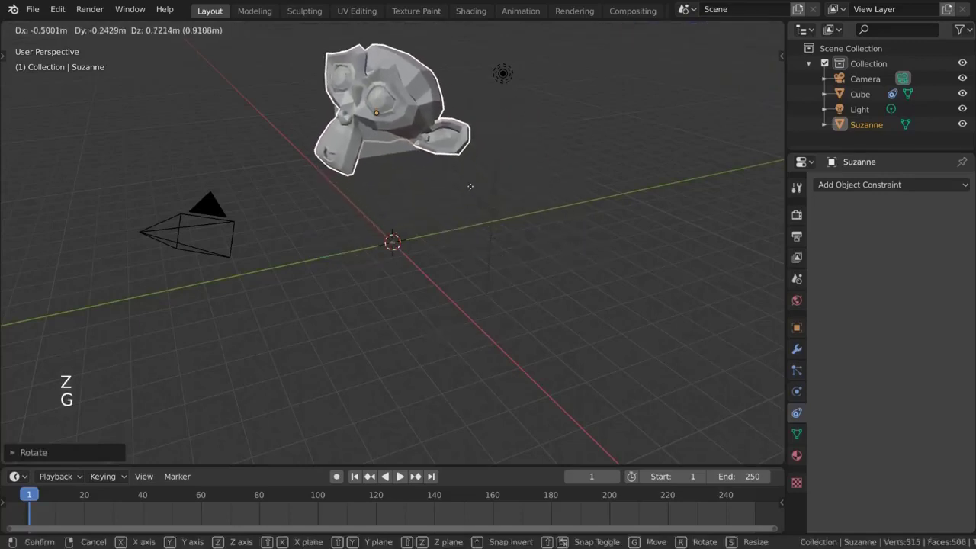
{"action": "left_click", "coordinate": [502, 196]}
- Shrink the monkey to about the cube's size and rotate it freely, repositioning it above the grid
{"action": "key", "text": "s"}
{"action": "left_click", "coordinate": [528, 174]}
{"action": "key", "text": "r"}
{"action": "key", "text": "r"}
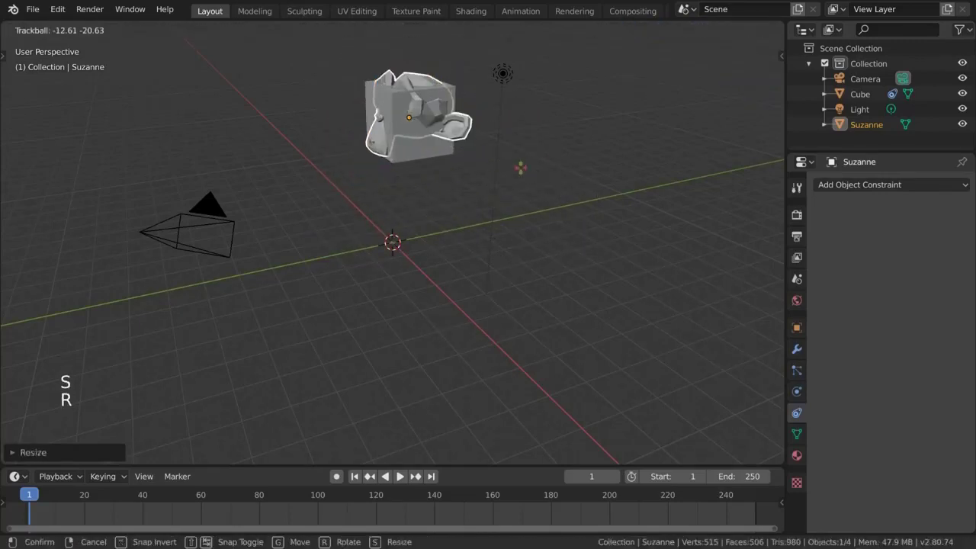
{"action": "key", "text": "g"}
{"action": "left_click", "coordinate": [404, 167]}
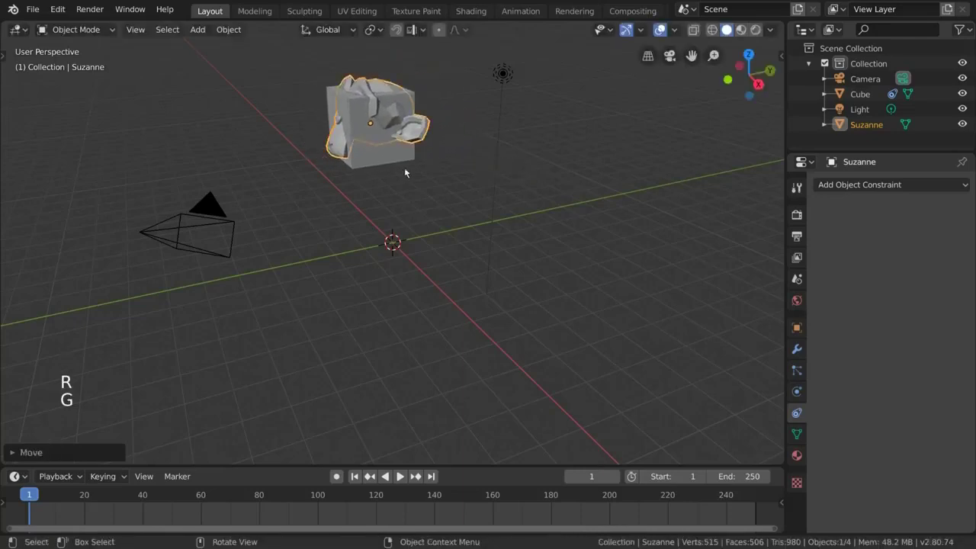
- Test the Copy Location constraint by trying to move the cube itself and the monkey it follows, keeping both in place
{"action": "left_click", "coordinate": [379, 166]}
{"action": "key", "text": "g"}
{"action": "right_click", "coordinate": [386, 185]}
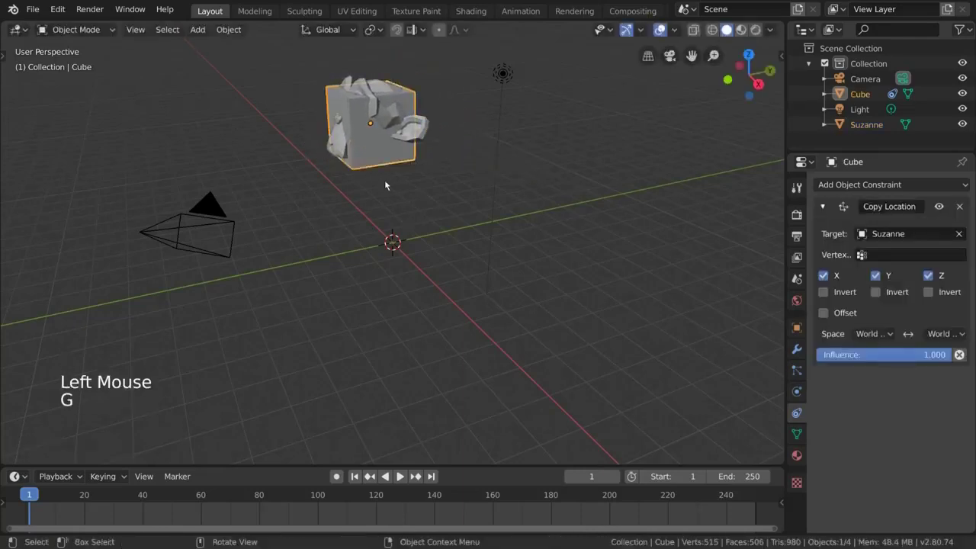
{"action": "left_click", "coordinate": [424, 135]}
{"action": "key", "text": "g"}
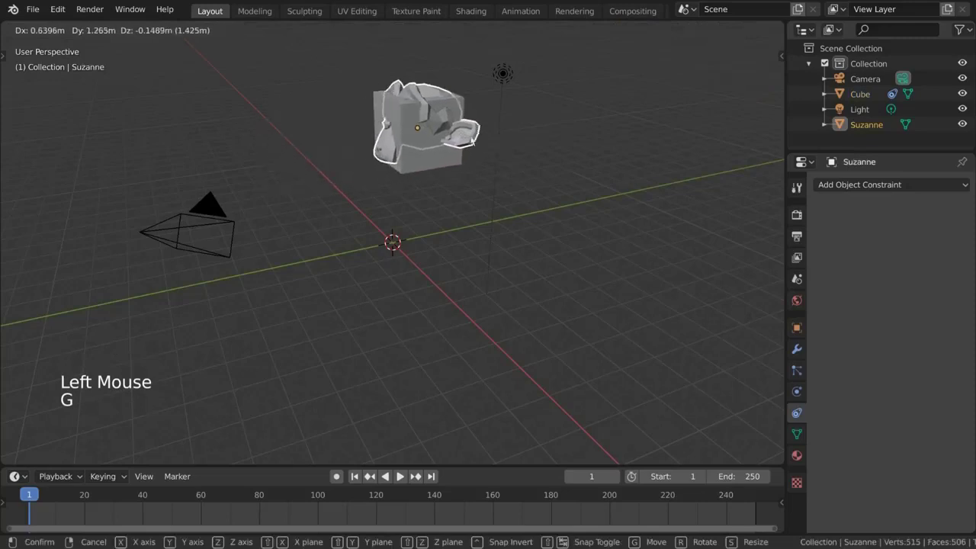
{"action": "left_click", "coordinate": [404, 157]}
- Look through the target and owner space options of the cube's Copy Location constraint and disable its Z axis
{"action": "left_click", "coordinate": [405, 156]}
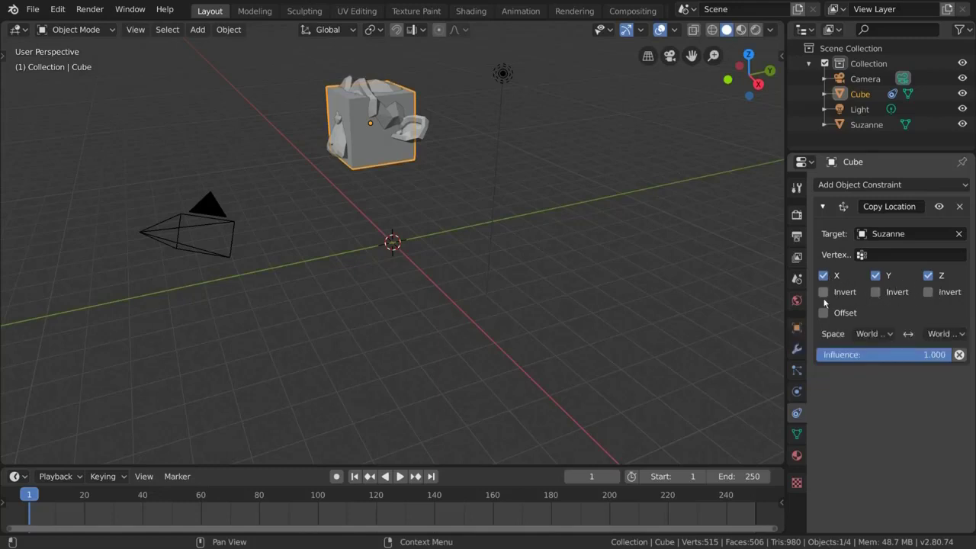
{"action": "left_click", "coordinate": [875, 334]}
{"action": "left_click", "coordinate": [897, 337]}
{"action": "left_click", "coordinate": [946, 334]}
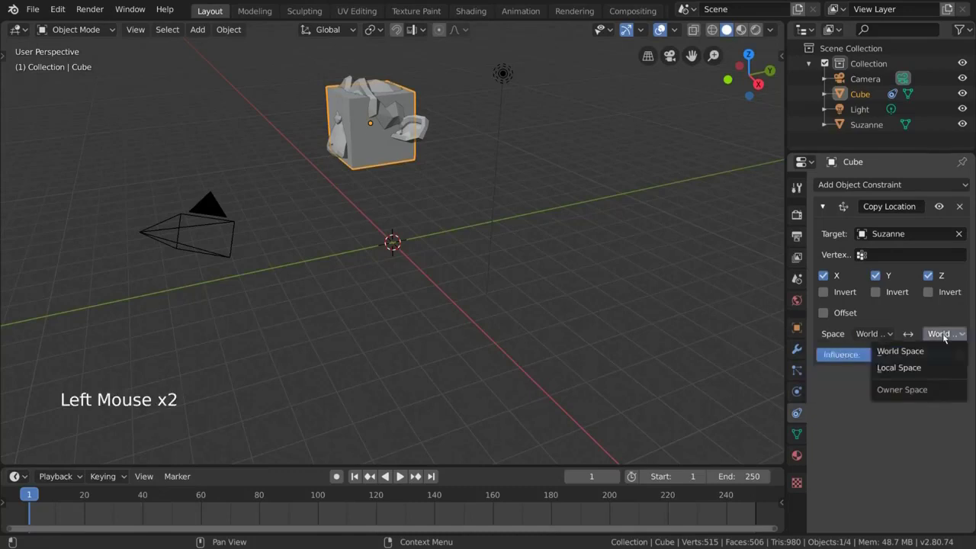
{"action": "left_click", "coordinate": [934, 279]}
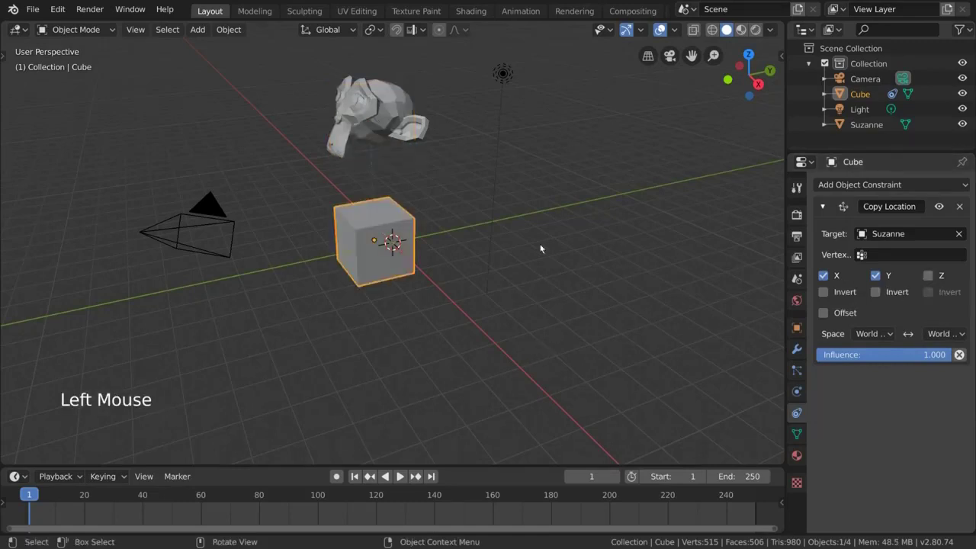
- Try moving the monkey with the global Z axis locked and then freely to test the X and Y constraint, cancelling each move
{"action": "left_click", "coordinate": [398, 144]}
{"action": "key", "text": "g"}
{"action": "key", "text": "shift+z"}
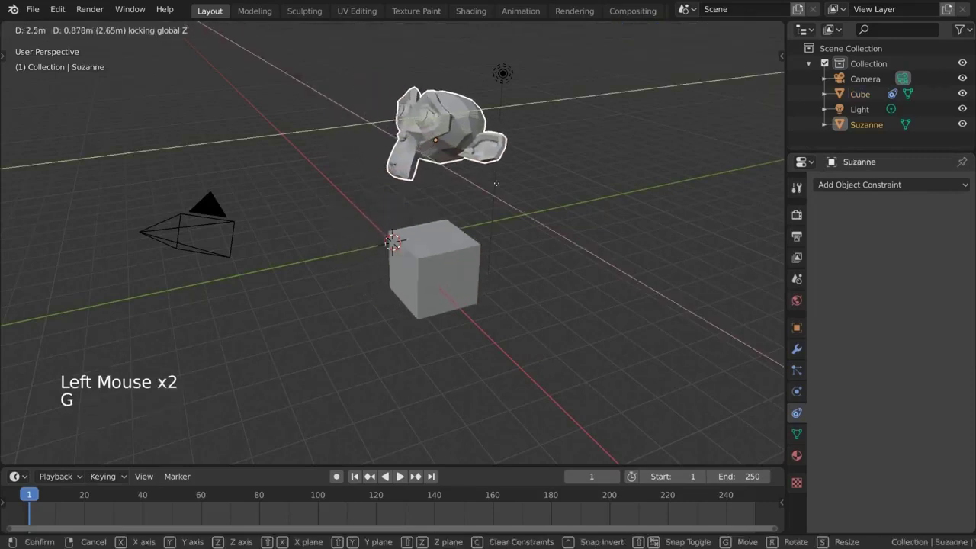
{"action": "right_click", "coordinate": [369, 172]}
{"action": "key", "text": "g"}
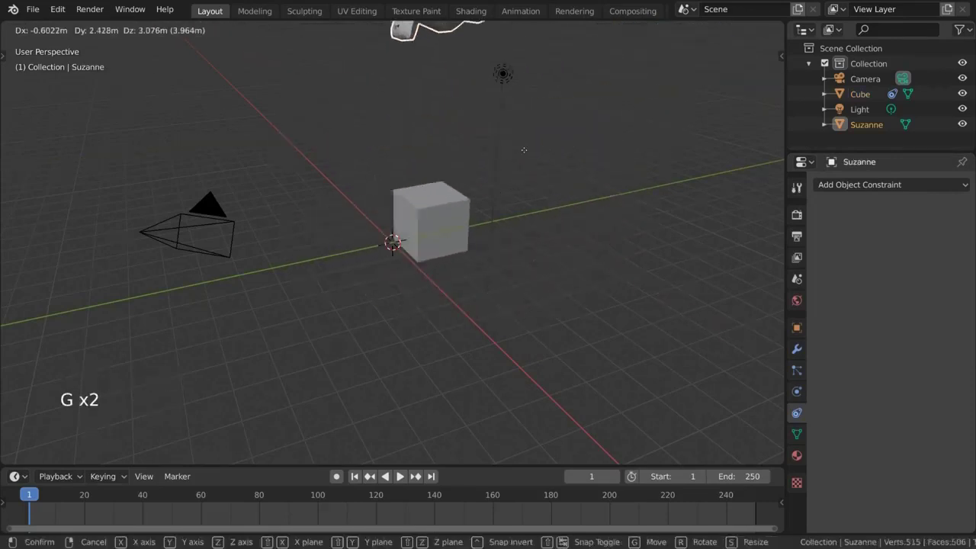
{"action": "right_click", "coordinate": [488, 259]}
{"action": "scroll", "coordinate": [482, 268], "scroll_direction": "down", "scroll_amount": 3}
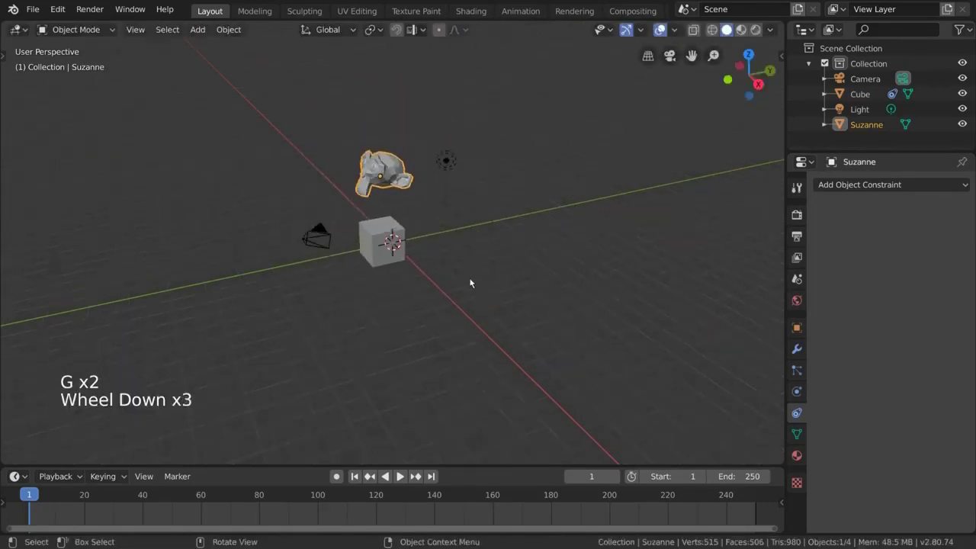
{"action": "key", "text": "g"}
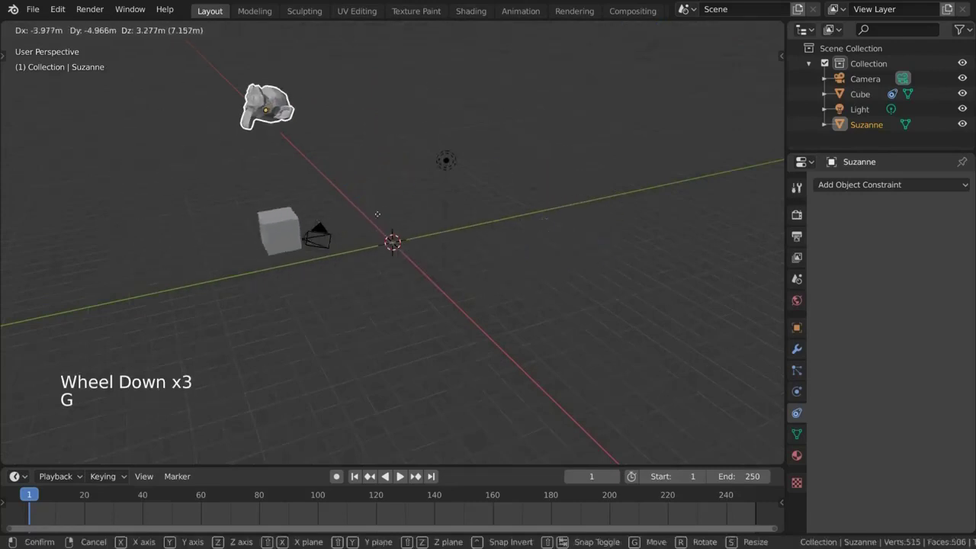
{"action": "right_click", "coordinate": [506, 267]}
{"action": "scroll", "coordinate": [498, 269], "scroll_direction": "up", "scroll_amount": 3}
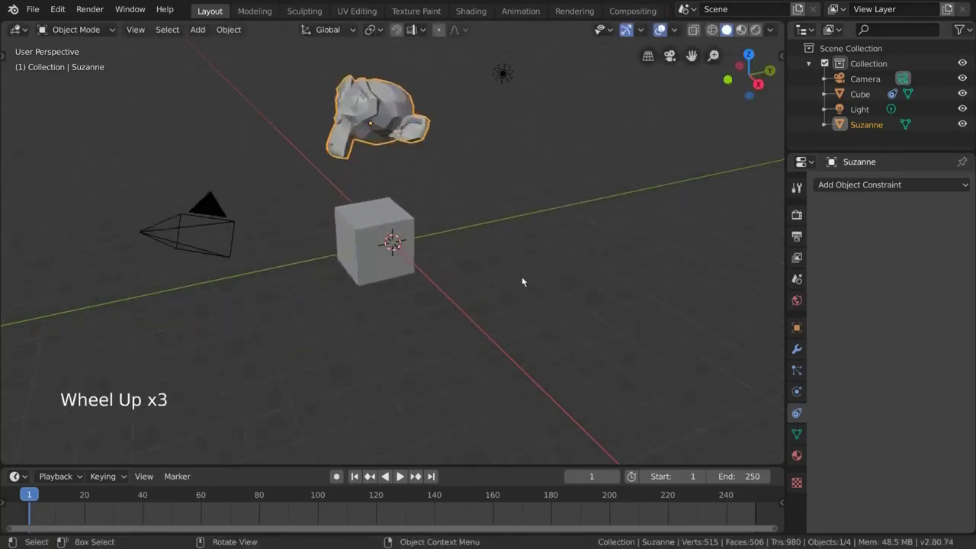
- Re-enable the Z axis in the cube's Copy Location constraint and turn on Invert for Z
{"action": "left_click", "coordinate": [386, 260]}
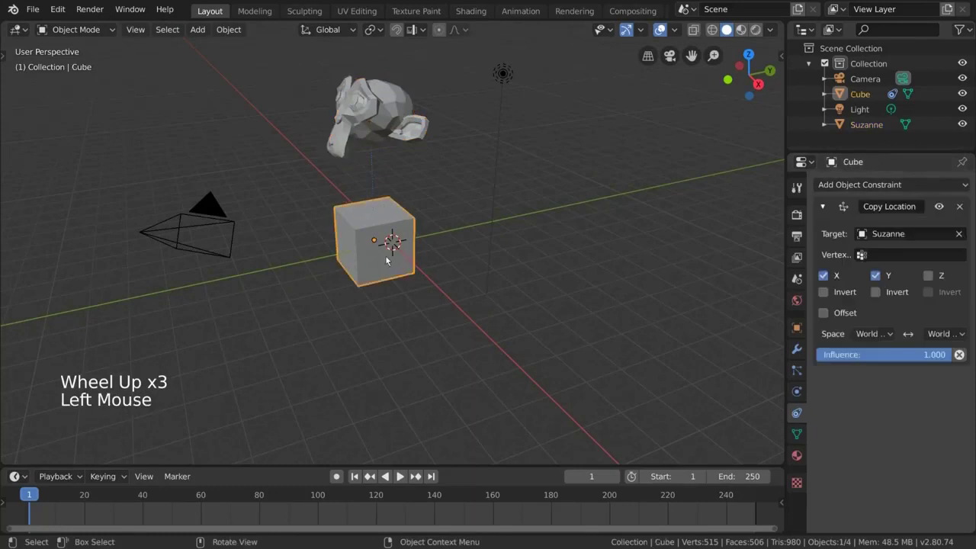
{"action": "left_click", "coordinate": [928, 277]}
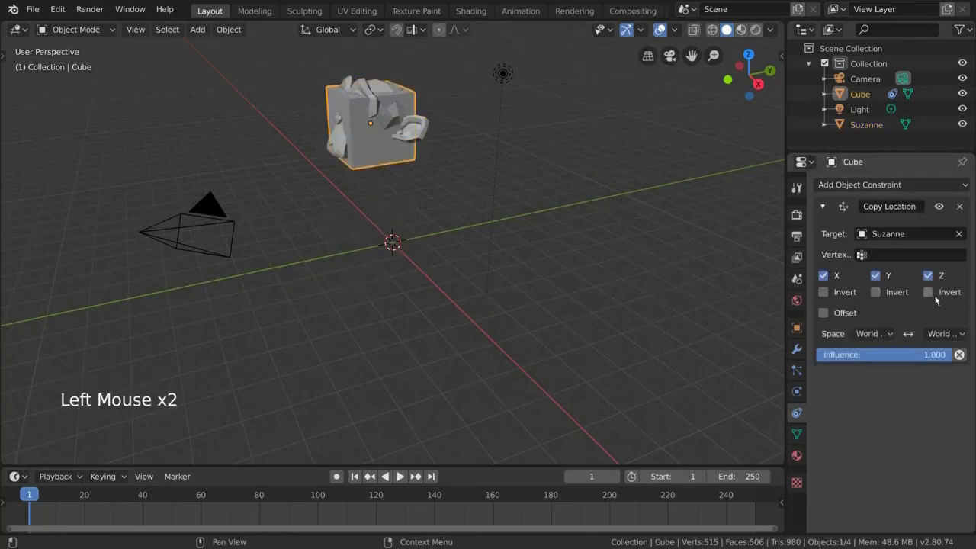
{"action": "left_click", "coordinate": [930, 294]}
- Test the inverted Z constraint with a trial move of the monkey, and move it slightly lower above the origin
{"action": "left_click", "coordinate": [379, 122]}
{"action": "key", "text": "g"}
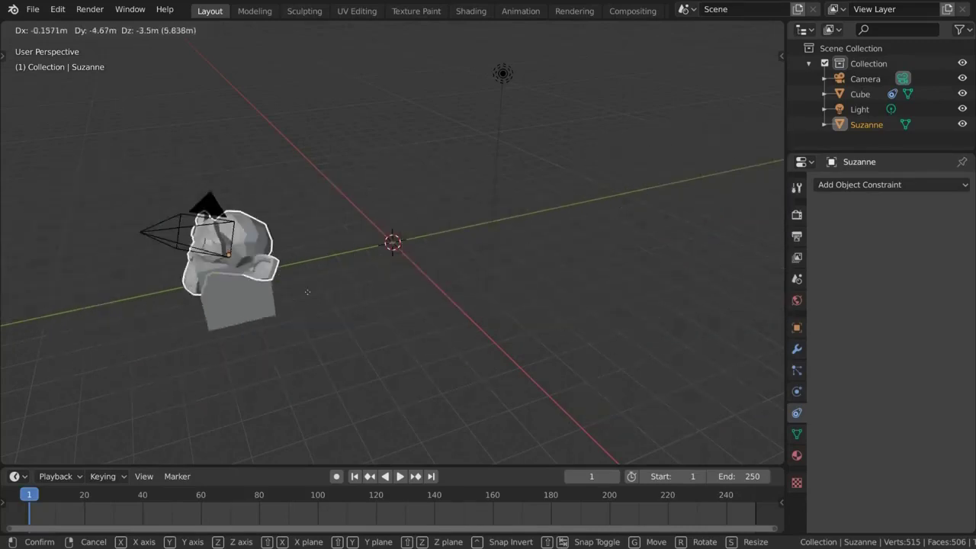
{"action": "right_click", "coordinate": [382, 303]}
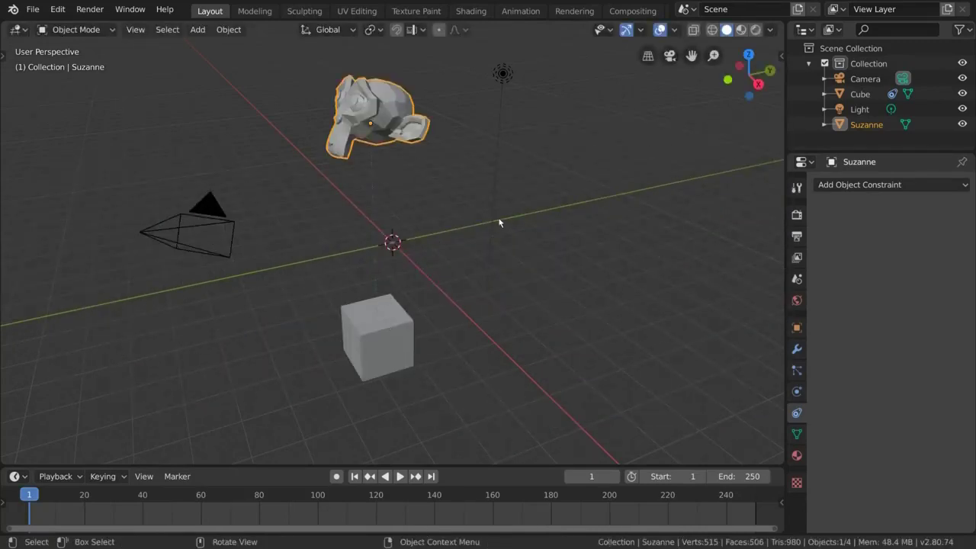
{"action": "key", "text": "g"}
{"action": "left_click", "coordinate": [615, 289]}
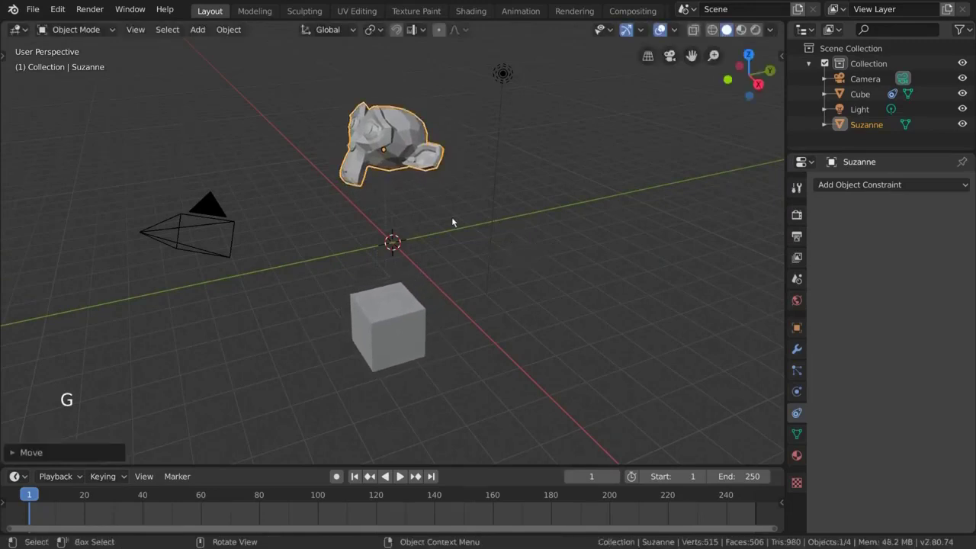
- Widen the cube's constraint settings area and set the Copy Location target space to Local Space
{"action": "left_click", "coordinate": [398, 304]}
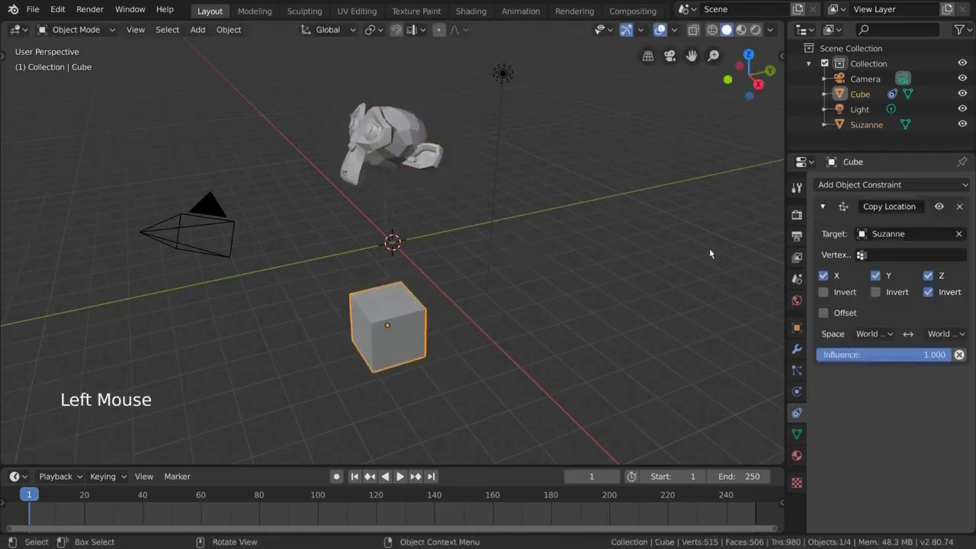
{"action": "left_click_drag", "start_coordinate": [784, 239], "coordinate": [701, 244]}
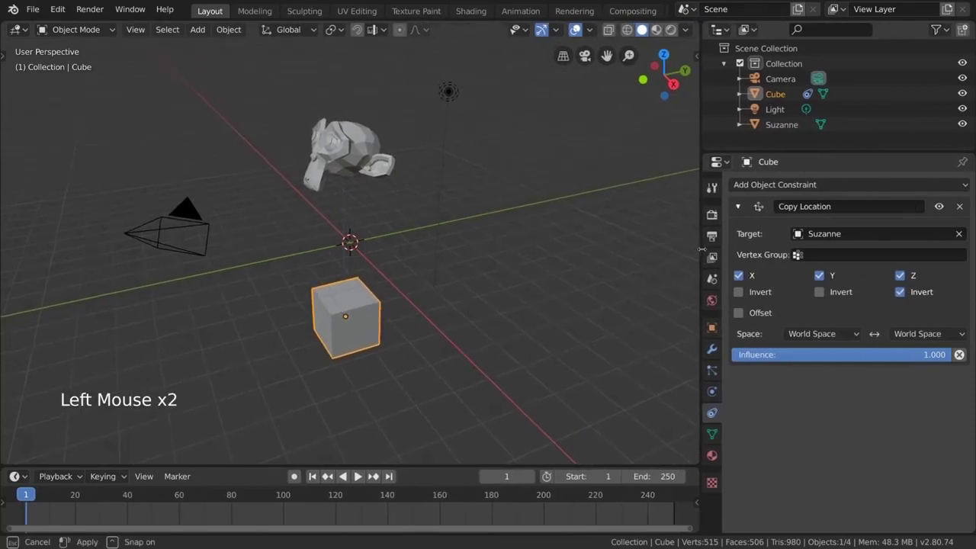
{"action": "left_click", "coordinate": [837, 338]}
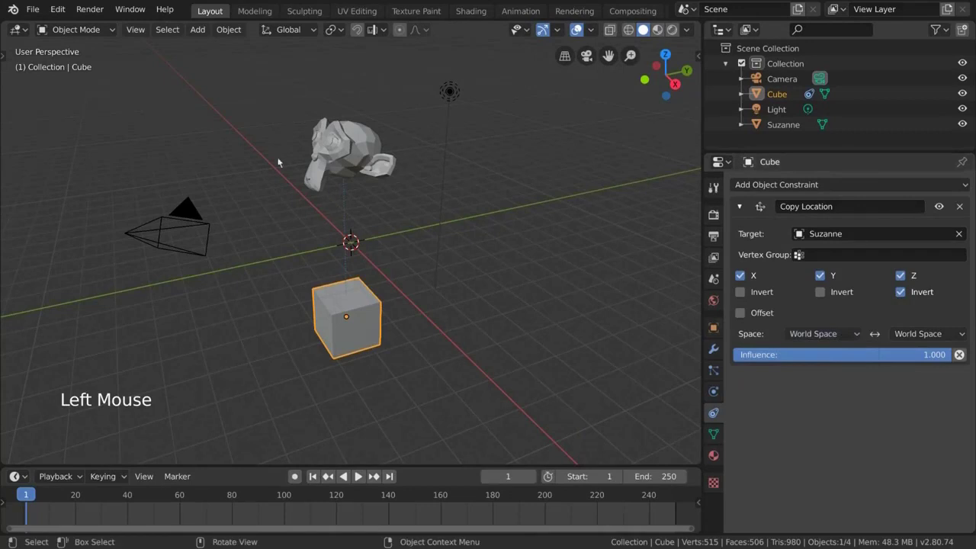
{"action": "left_click", "coordinate": [929, 336]}
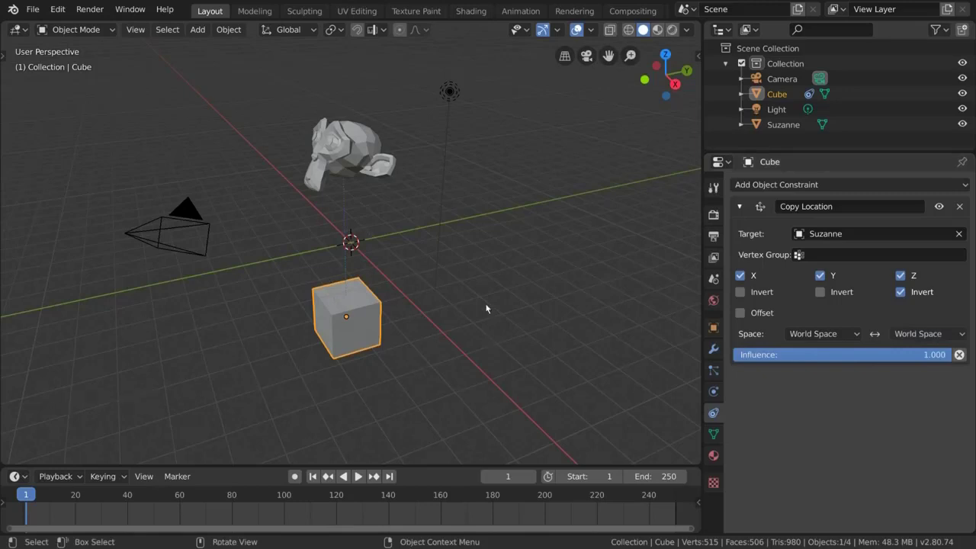
{"action": "left_click", "coordinate": [850, 336]}
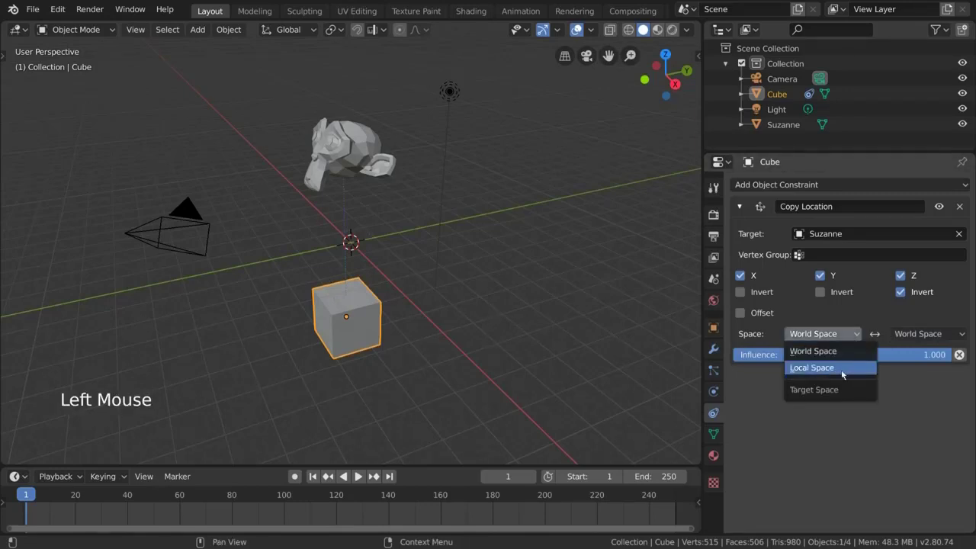
{"action": "left_click", "coordinate": [854, 368]}
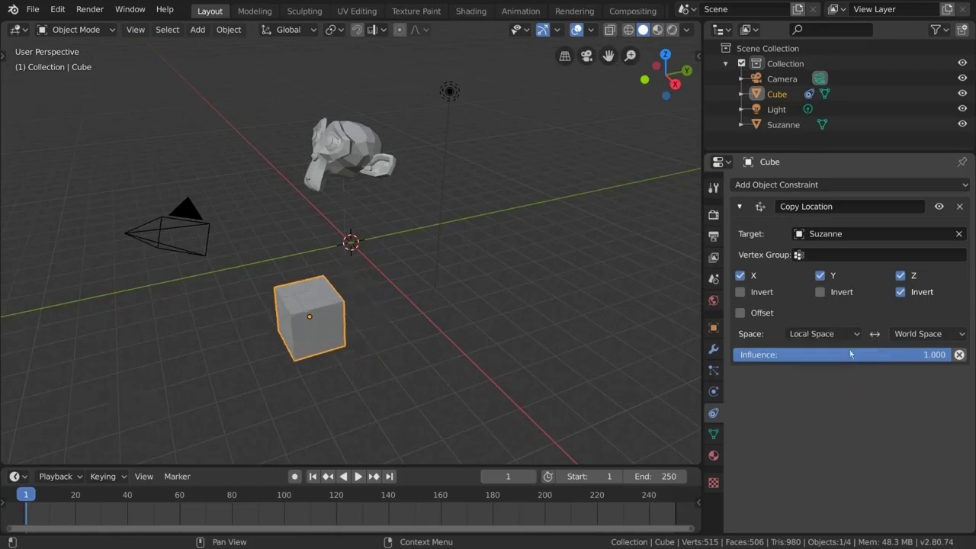
- Activate the Move tool for the monkey and set the transform orientation to Local
{"action": "left_click", "coordinate": [368, 171]}
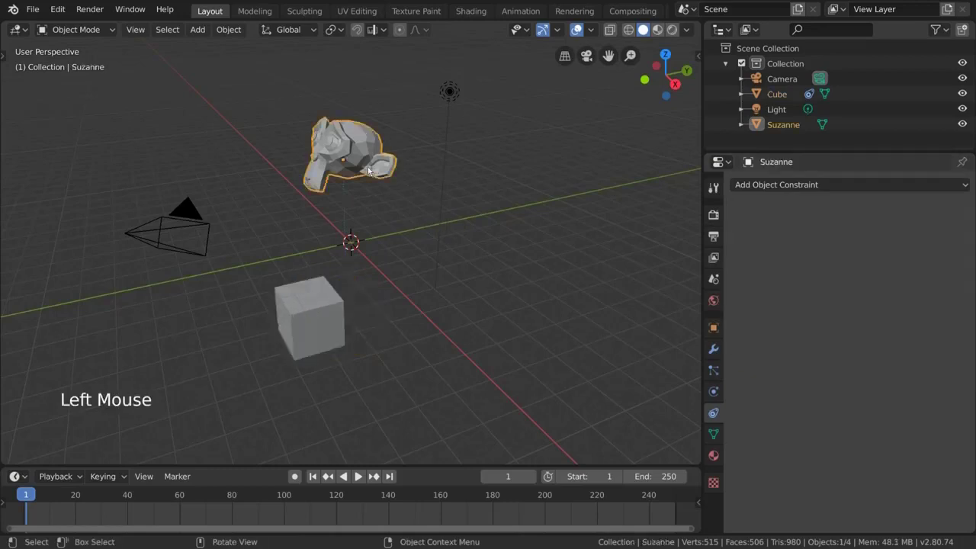
{"action": "left_click", "coordinate": [5, 55]}
{"action": "left_click", "coordinate": [23, 114]}
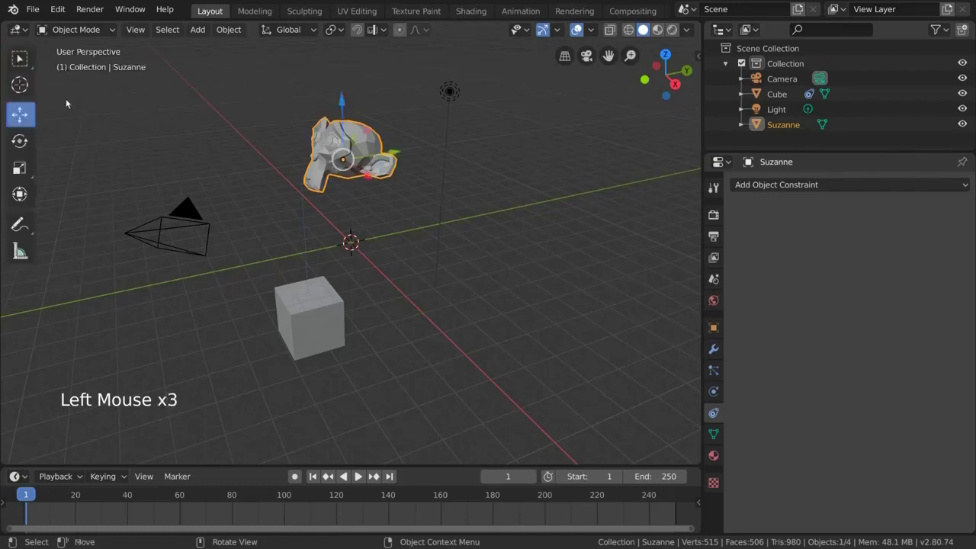
{"action": "left_click", "coordinate": [288, 31]}
{"action": "left_click", "coordinate": [293, 92]}
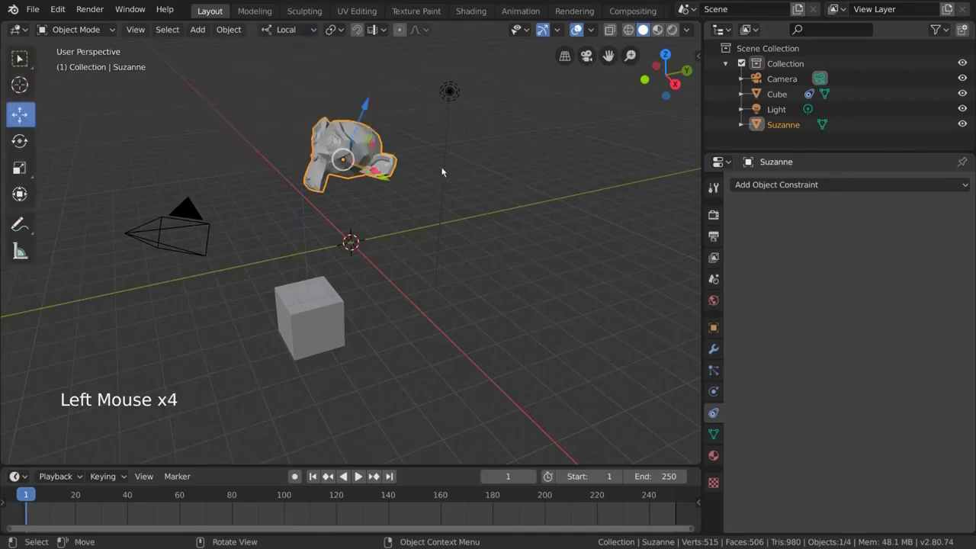
- Switch the transform orientation to Global and try moving the monkey along the X axis, cancelling the move
{"action": "middle_click_drag", "start_coordinate": [443, 171], "coordinate": [274, 221]}
{"action": "left_click", "coordinate": [276, 31]}
{"action": "middle_click_drag", "start_coordinate": [456, 171], "coordinate": [495, 183]}
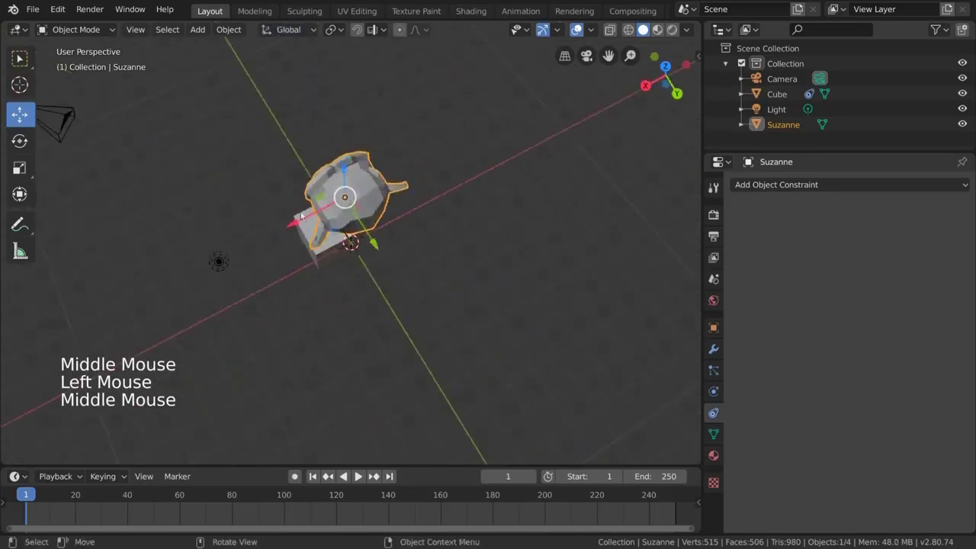
{"action": "key", "text": "g"}
{"action": "key", "text": "x"}
{"action": "right_click", "coordinate": [527, 180]}
{"action": "middle_click_drag", "start_coordinate": [382, 142], "coordinate": [441, 137]}
- Set the transform orientation to Local and rotate the monkey to a new angle
{"action": "left_click", "coordinate": [288, 30]}
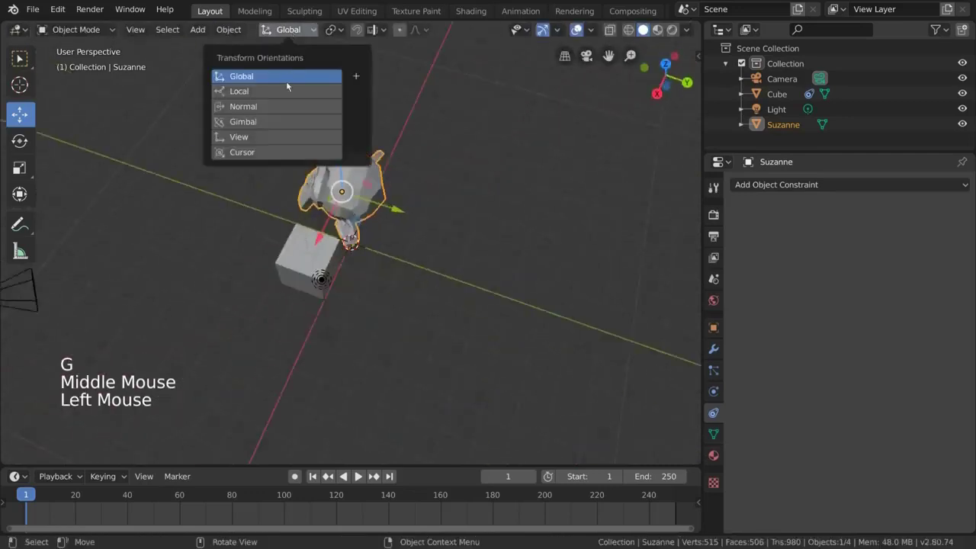
{"action": "left_click", "coordinate": [291, 91]}
{"action": "middle_click_drag", "start_coordinate": [418, 227], "coordinate": [451, 233]}
{"action": "key", "text": "r"}
{"action": "left_click", "coordinate": [443, 185]}
{"action": "middle_click_drag", "start_coordinate": [441, 185], "coordinate": [460, 214]}
- Move the monkey in the negative direction along the global X axis and rotate it again
{"action": "key", "text": "g"}
{"action": "key", "text": "x"}
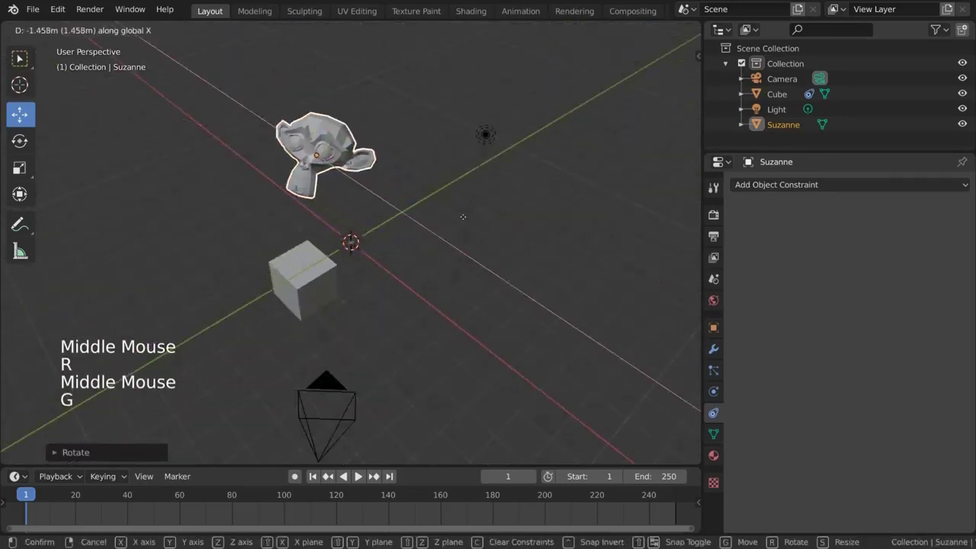
{"action": "left_click", "coordinate": [476, 221]}
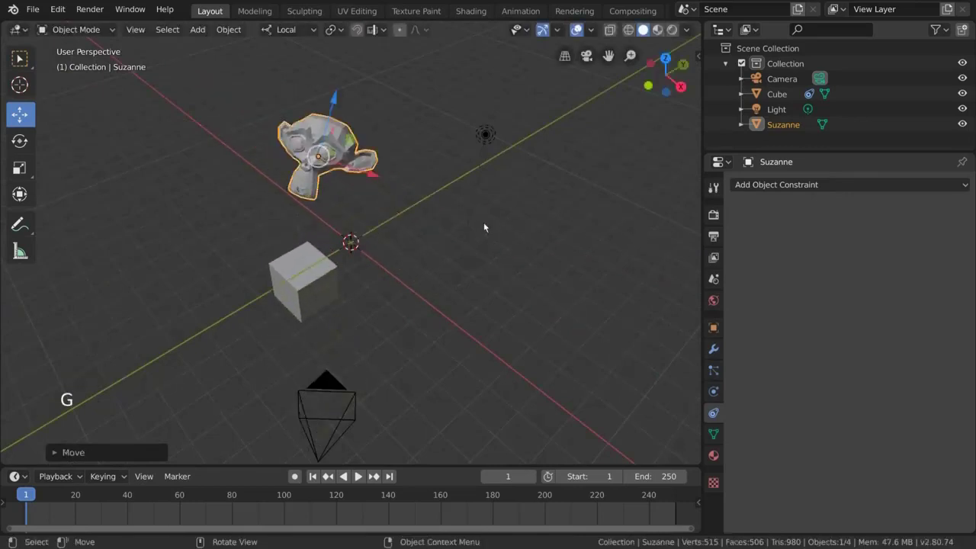
{"action": "key", "text": "r"}
{"action": "left_click", "coordinate": [488, 215]}
{"action": "middle_click_drag", "start_coordinate": [489, 216], "coordinate": [298, 255]}
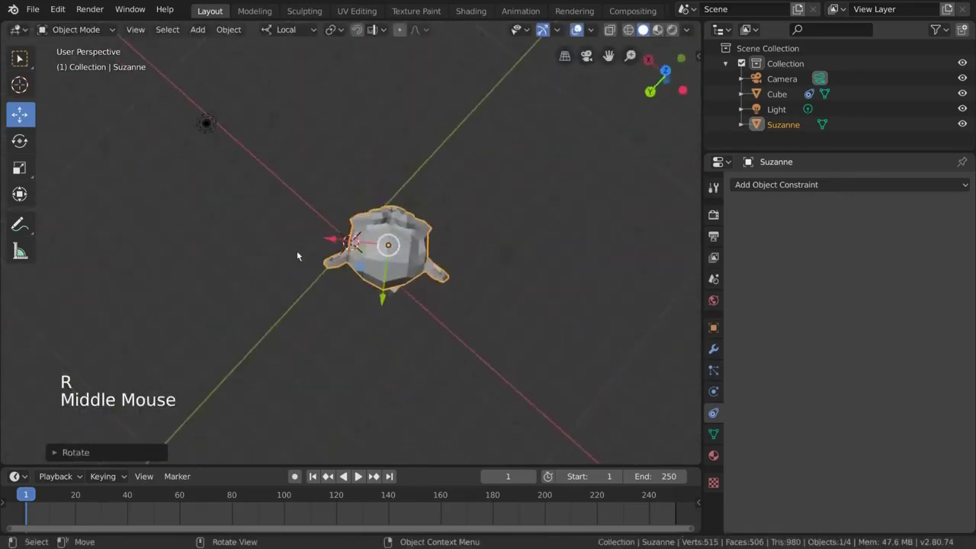
- Try moving the monkey along the global X axis and along its local X axis, cancelling both moves
{"action": "key", "text": "g"}
{"action": "key", "text": "x"}
{"action": "right_click", "coordinate": [393, 253]}
{"action": "key", "text": "g"}
{"action": "key", "text": "x"}
{"action": "key", "text": "x"}
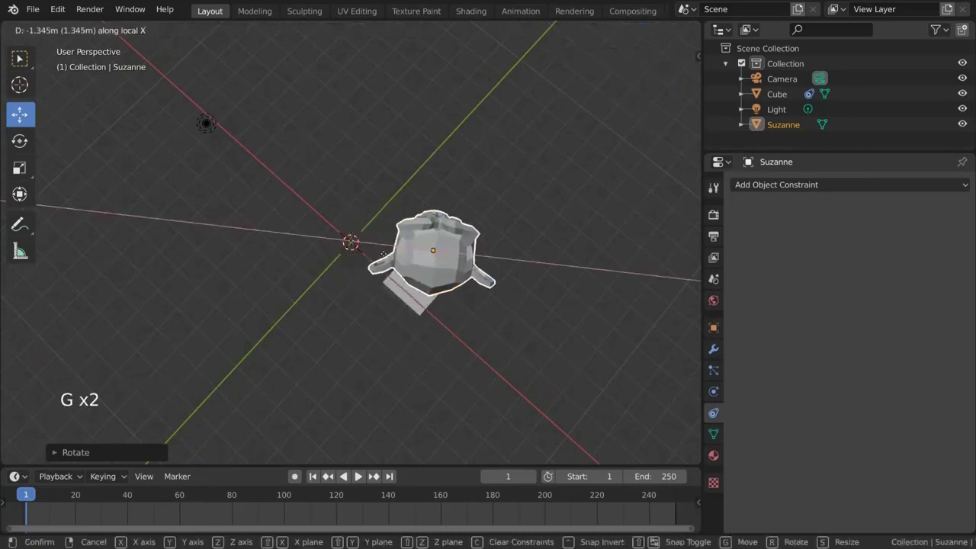
{"action": "right_click", "coordinate": [107, 262]}
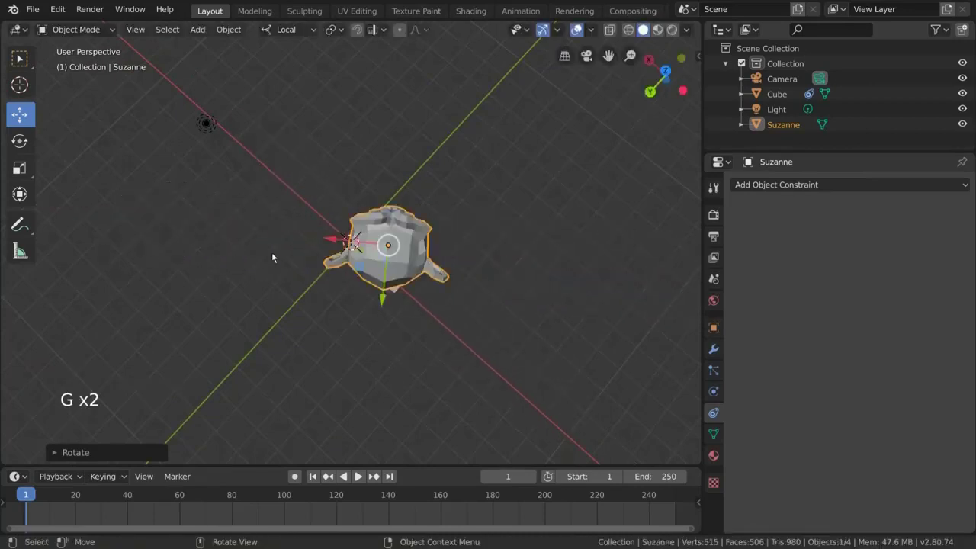
- Try moving the monkey along its local X axis and cancel the move
{"action": "left_click_drag", "start_coordinate": [326, 243], "coordinate": [255, 254]}
{"action": "right_click", "coordinate": [256, 254]}
{"action": "middle_click_drag", "start_coordinate": [255, 255], "coordinate": [461, 216]}
- Select the cube and set the target space of its Copy Location constraint to World Space
{"action": "left_click", "coordinate": [407, 300]}
{"action": "middle_click_drag", "start_coordinate": [429, 294], "coordinate": [454, 271], "text": "shift"}
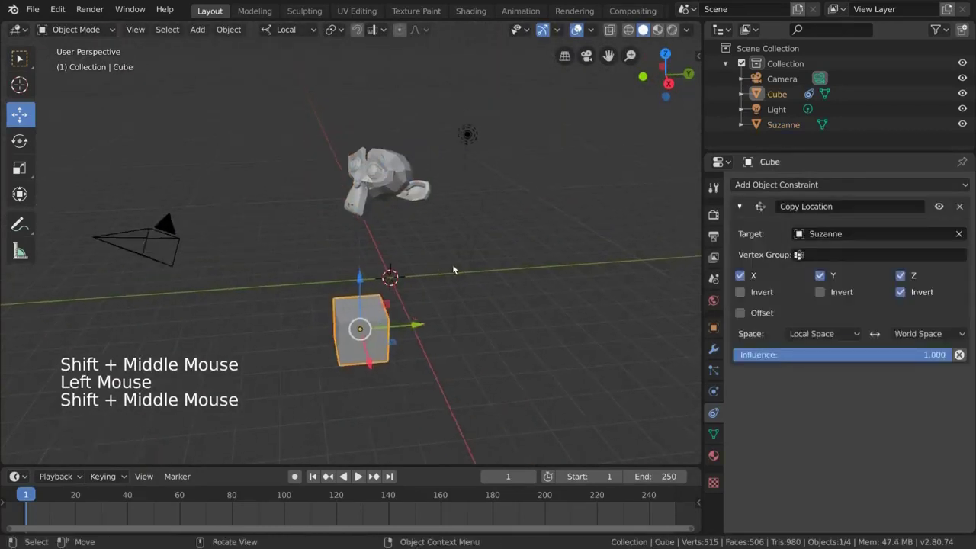
{"action": "left_click", "coordinate": [829, 334]}
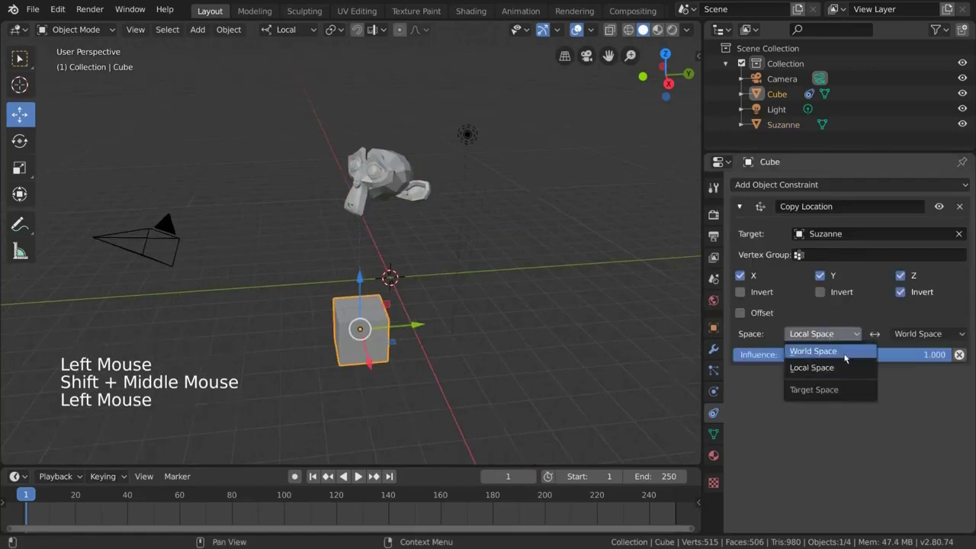
{"action": "left_click", "coordinate": [845, 354]}
{"action": "middle_click_drag", "start_coordinate": [288, 322], "coordinate": [407, 291]}
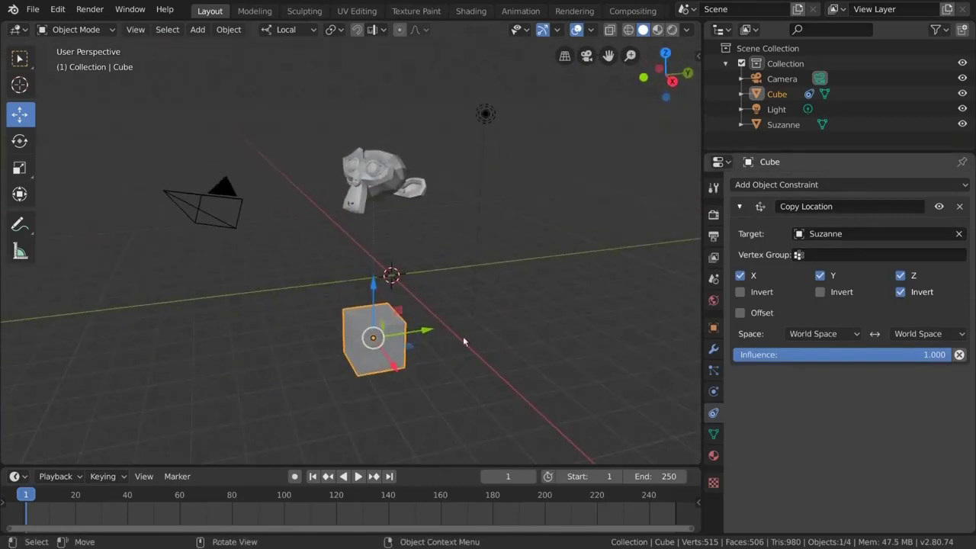
{"action": "middle_click_drag", "start_coordinate": [506, 234], "coordinate": [509, 227]}
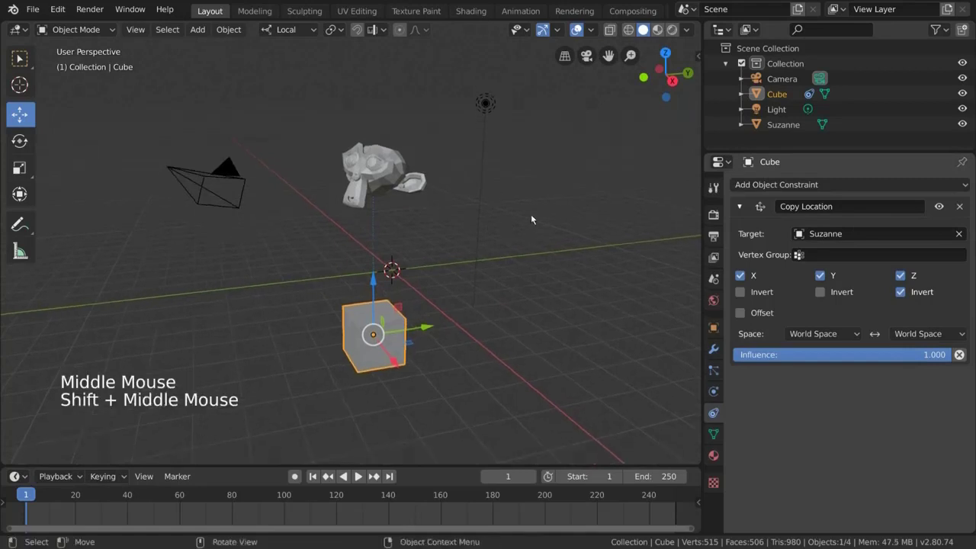
- Try removing the Copy Location constraint from the cube and undo the removal
{"action": "left_click", "coordinate": [961, 207]}
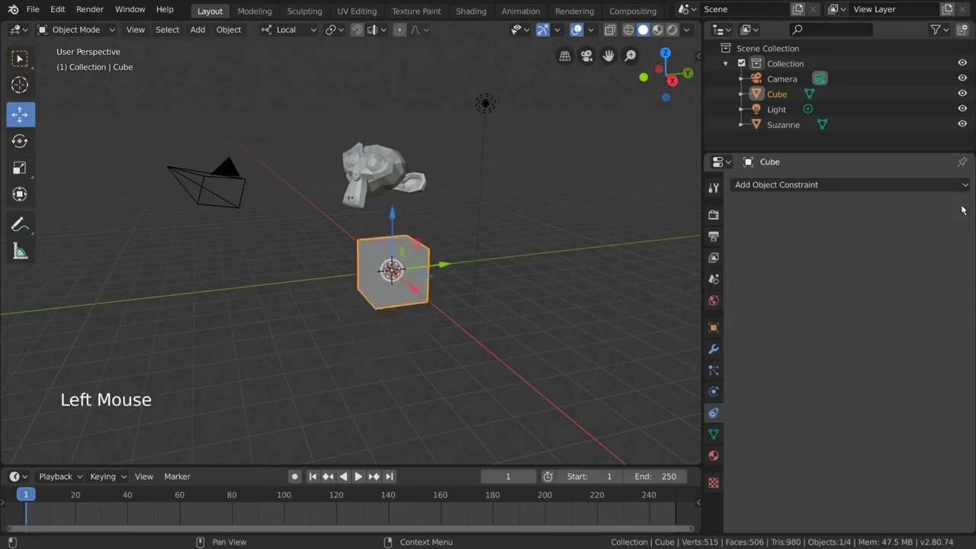
{"action": "mouse_move", "coordinate": [543, 308]}
{"action": "middle_mouse_down"}
{"action": "mouse_move", "coordinate": [559, 331]}
{"action": "mouse_move", "coordinate": [539, 311]}
{"action": "mouse_move", "coordinate": [550, 313]}
{"action": "middle_mouse_up"}
{"action": "key", "text": "g"}
{"action": "middle_click_drag", "start_coordinate": [479, 298], "coordinate": [476, 284]}
{"action": "middle_click_drag", "start_coordinate": [349, 342], "coordinate": [282, 248]}
{"action": "key", "text": "ctrl+z"}
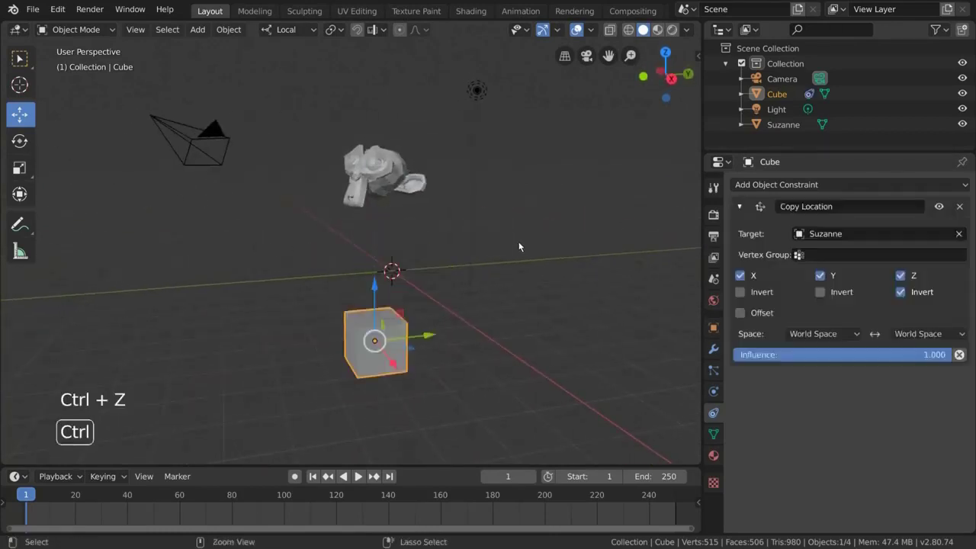
- Disable the cube's Copy Location constraint with Disable and Keep Transform, and delete the constraint
{"action": "middle_click_drag", "start_coordinate": [520, 246], "coordinate": [299, 394]}
{"action": "middle_click_drag", "start_coordinate": [419, 321], "coordinate": [420, 335]}
{"action": "left_click_drag", "start_coordinate": [860, 353], "coordinate": [945, 355]}
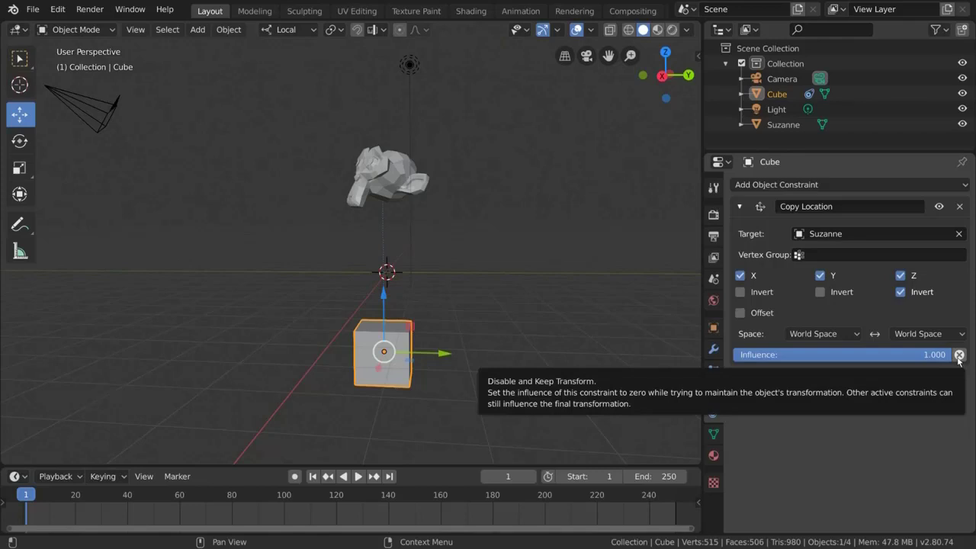
{"action": "left_click", "coordinate": [959, 355]}
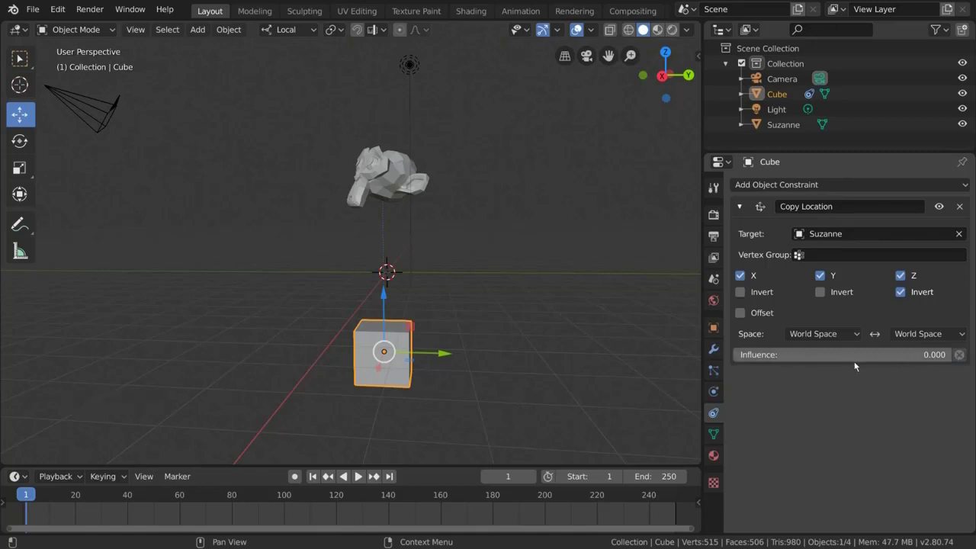
{"action": "middle_click_drag", "start_coordinate": [515, 325], "coordinate": [451, 322]}
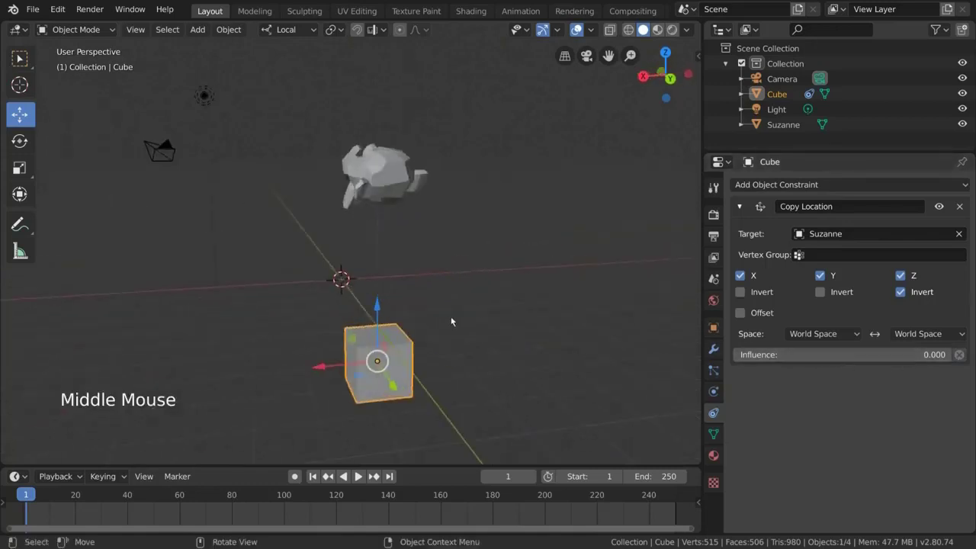
{"action": "middle_click_drag", "start_coordinate": [572, 299], "coordinate": [500, 295]}
{"action": "mouse_move", "coordinate": [439, 266]}
{"action": "middle_mouse_down"}
{"action": "mouse_move", "coordinate": [416, 270]}
{"action": "mouse_move", "coordinate": [443, 269]}
{"action": "middle_mouse_up"}
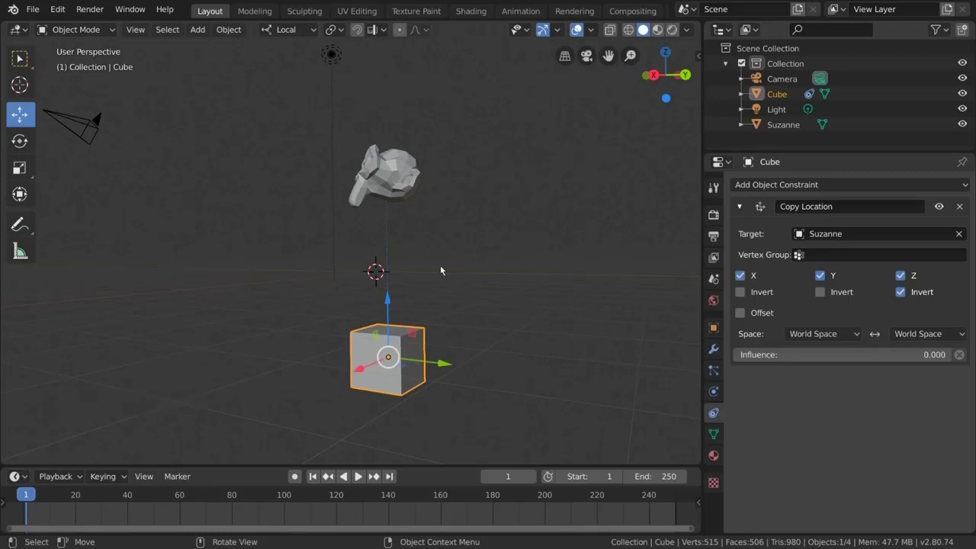
{"action": "left_click", "coordinate": [961, 207]}
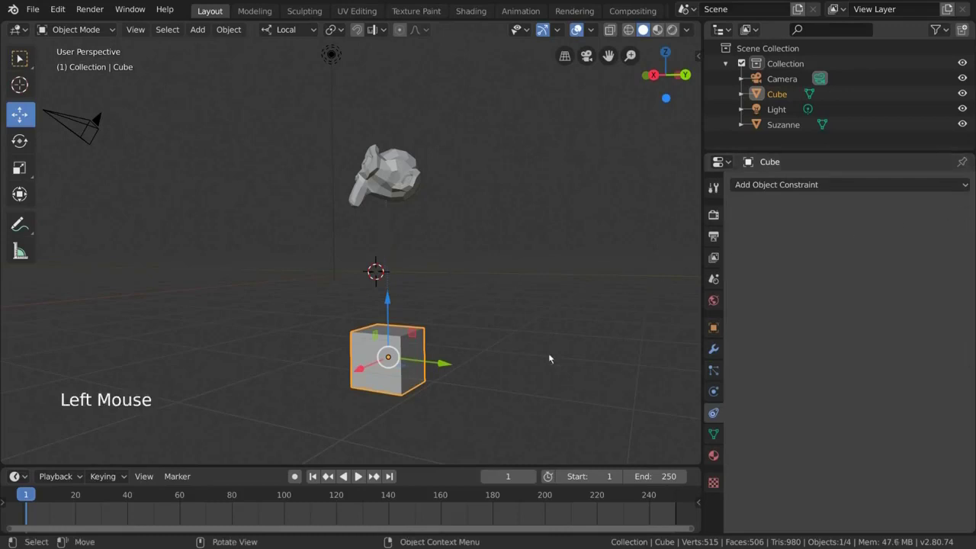
{"action": "middle_click_drag", "start_coordinate": [529, 337], "coordinate": [577, 344]}
- Try a Limit Location constraint on the cube with Maximum X 5.7 m and Maximum Y 10 m, and remove it again
{"action": "left_click", "coordinate": [832, 190]}
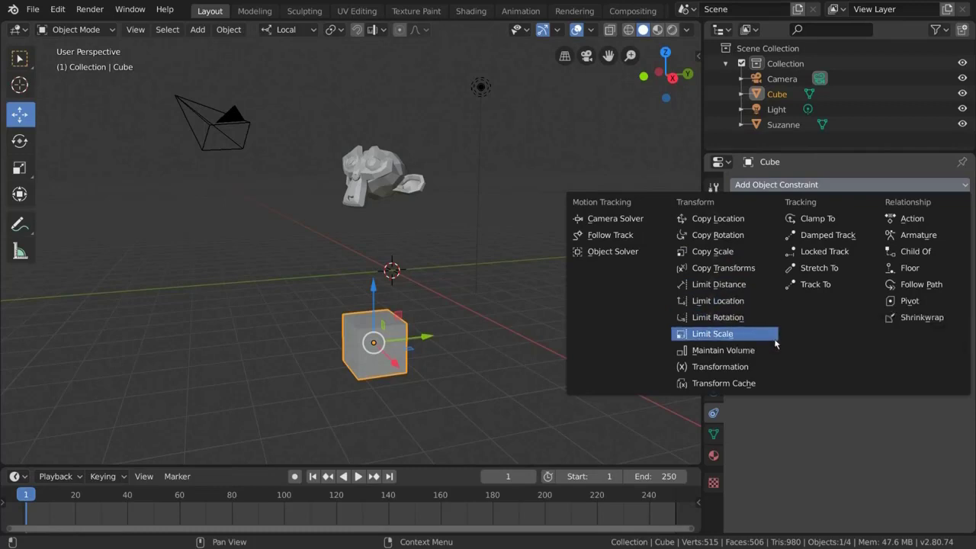
{"action": "left_click", "coordinate": [775, 305]}
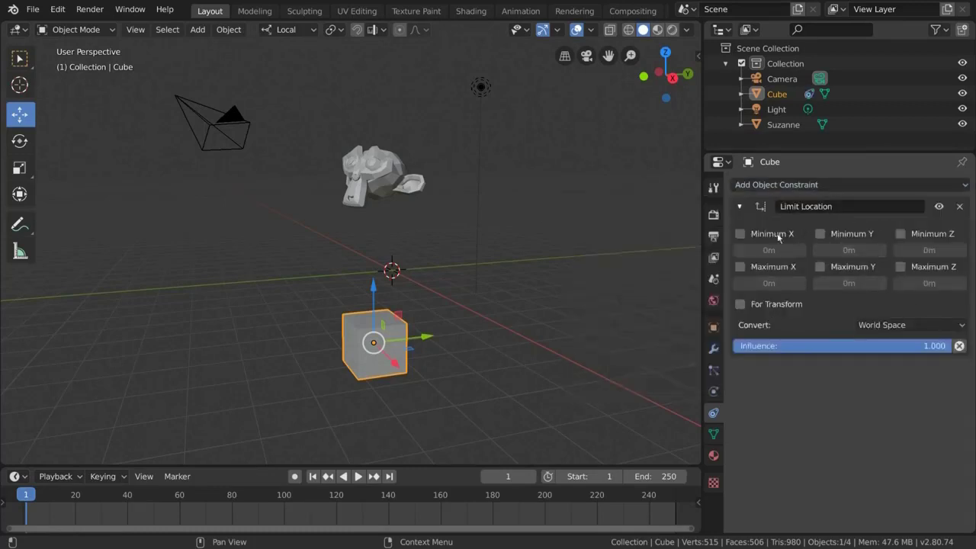
{"action": "left_click", "coordinate": [768, 282]}
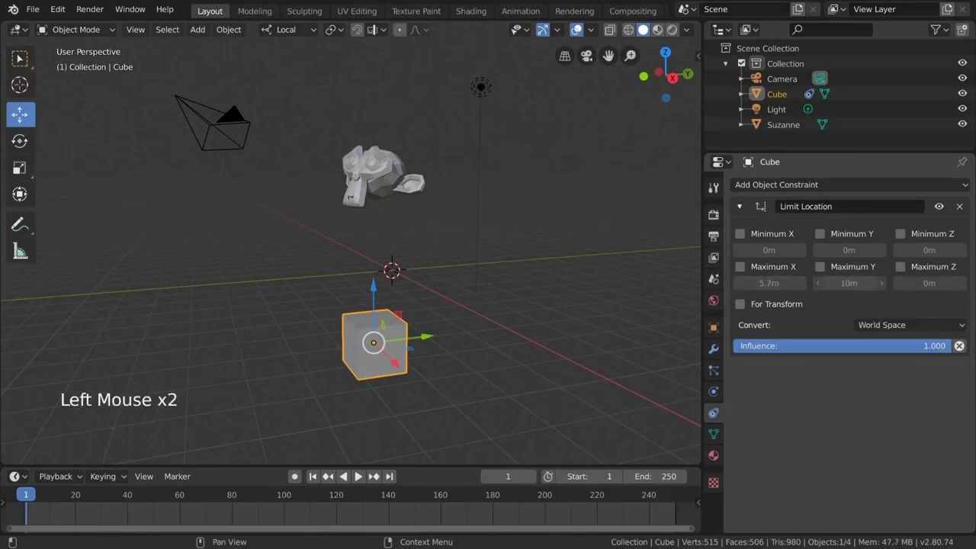
{"action": "left_click_drag", "start_coordinate": [929, 283], "coordinate": [946, 283]}
{"action": "left_click", "coordinate": [959, 207]}
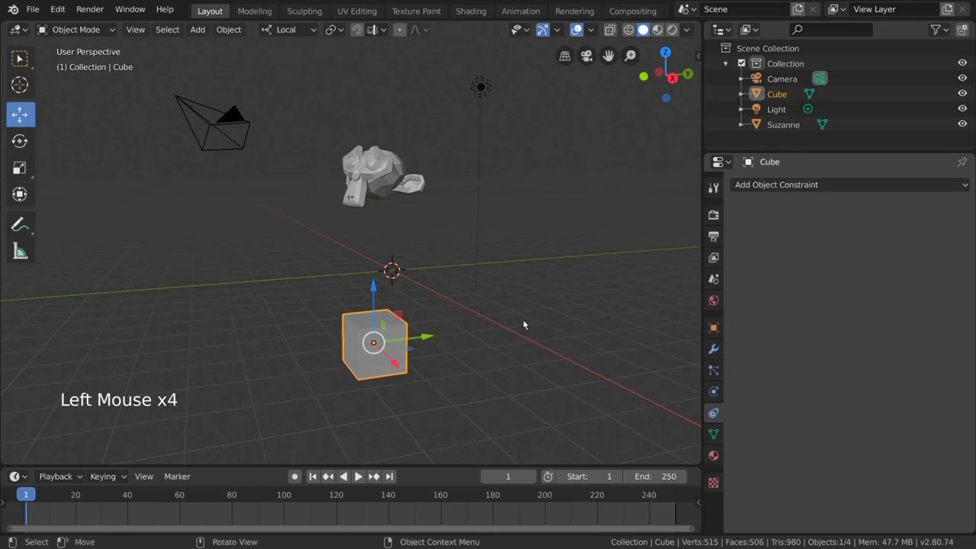
- Clear the cube's location and scale it up into a large box that encloses the monkey
{"action": "key", "text": "alt+g"}
{"action": "middle_click_drag", "start_coordinate": [445, 307], "coordinate": [488, 294]}
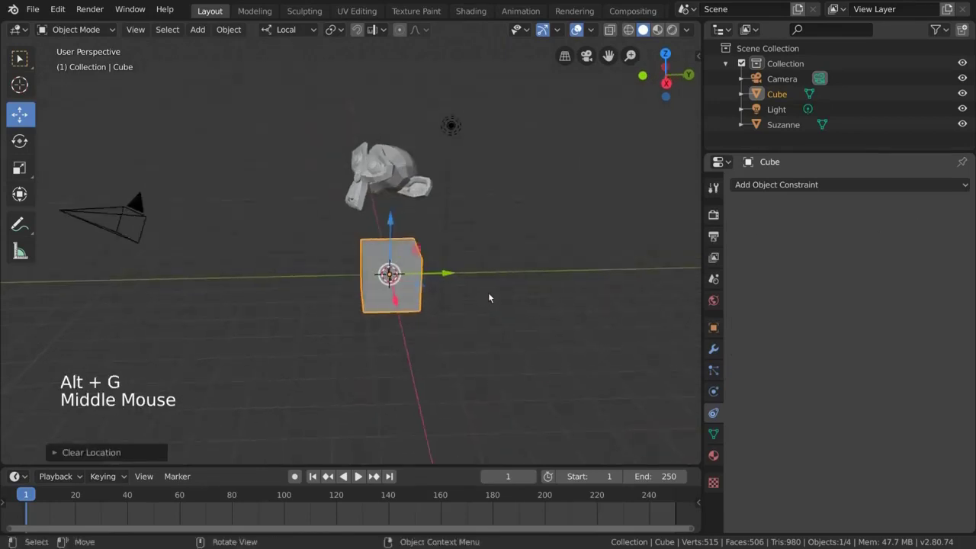
{"action": "key", "text": "s"}
{"action": "left_click", "coordinate": [146, 308]}
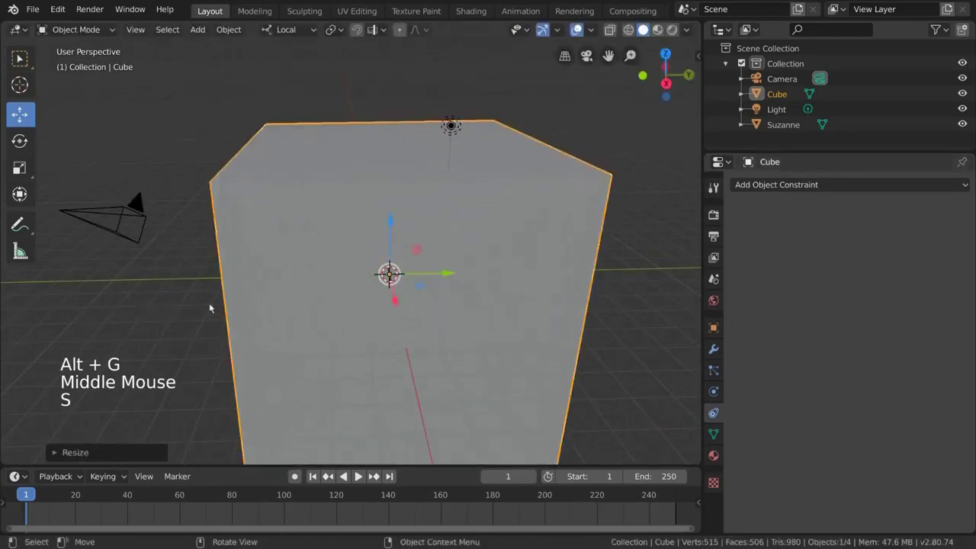
{"action": "middle_click_drag", "start_coordinate": [211, 307], "coordinate": [418, 240]}
{"action": "key", "text": "s"}
{"action": "left_click", "coordinate": [505, 211]}
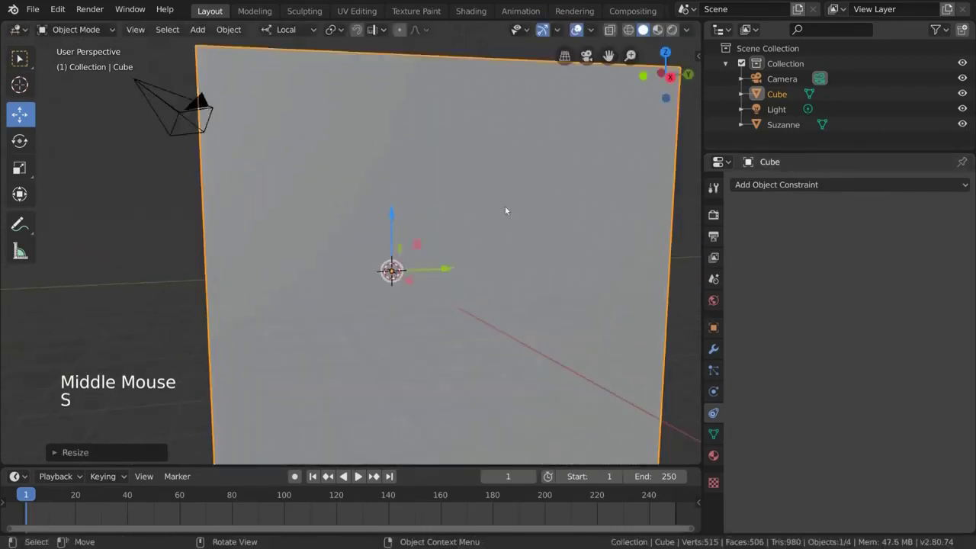
{"action": "middle_click_drag", "start_coordinate": [506, 211], "coordinate": [527, 205]}
- Switch the viewport to wireframe shading, select the monkey and try moving it out of the box, cancelling the move
{"action": "left_click", "coordinate": [628, 31]}
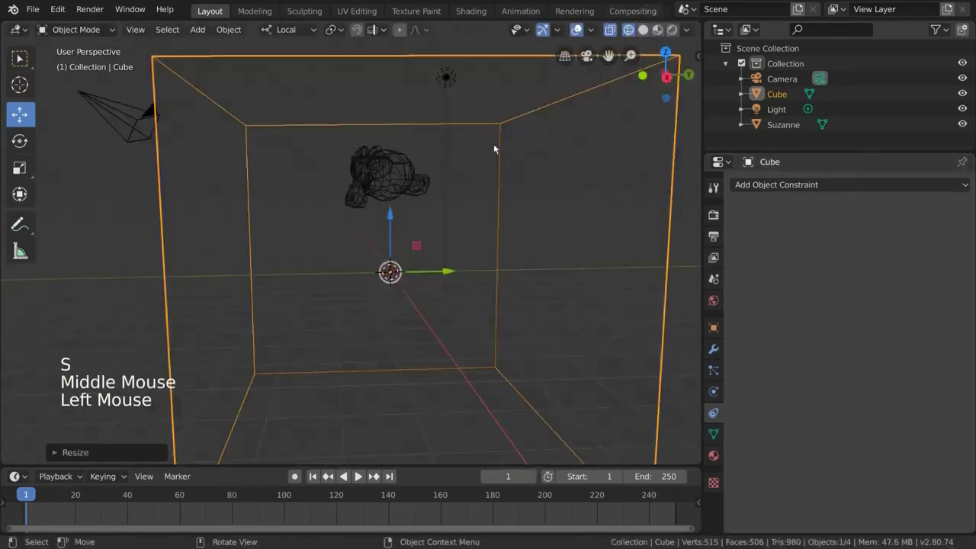
{"action": "left_click", "coordinate": [408, 183]}
{"action": "scroll", "coordinate": [462, 185], "scroll_direction": "down", "scroll_amount": 3}
{"action": "scroll", "coordinate": [458, 198], "scroll_direction": "up", "scroll_amount": 1}
{"action": "middle_click_drag", "start_coordinate": [462, 187], "coordinate": [458, 201]}
{"action": "key", "text": "g"}
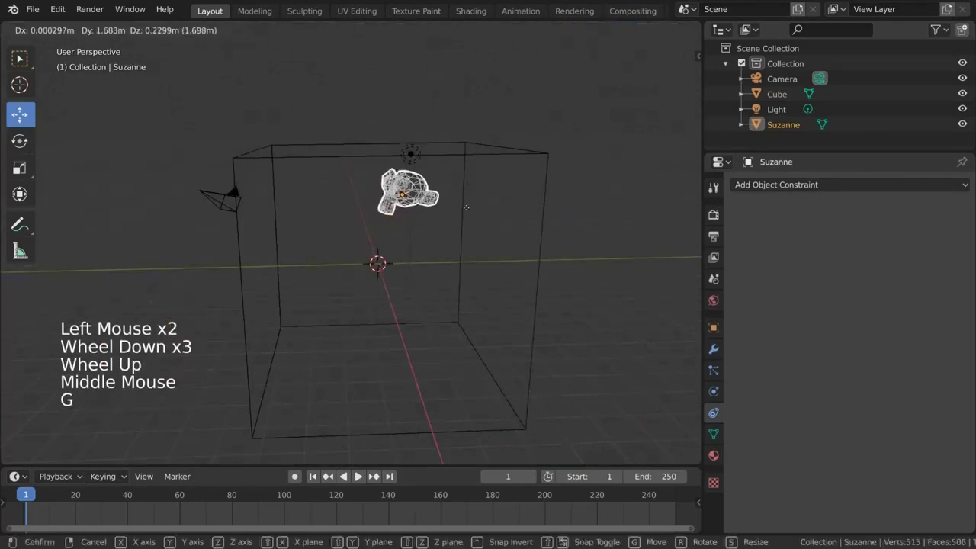
{"action": "right_click", "coordinate": [595, 214]}
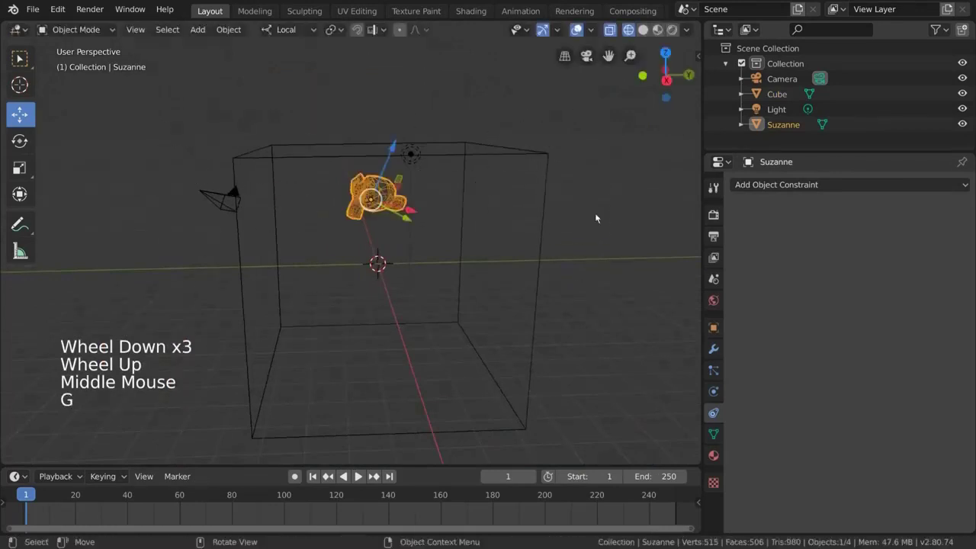
{"action": "middle_click_drag", "start_coordinate": [596, 218], "coordinate": [480, 224]}
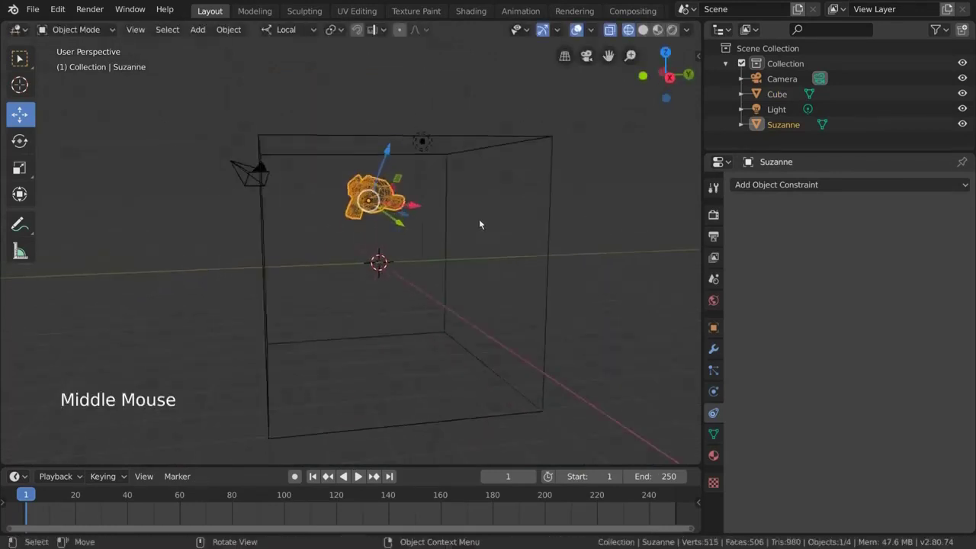
{"action": "left_click", "coordinate": [634, 36]}
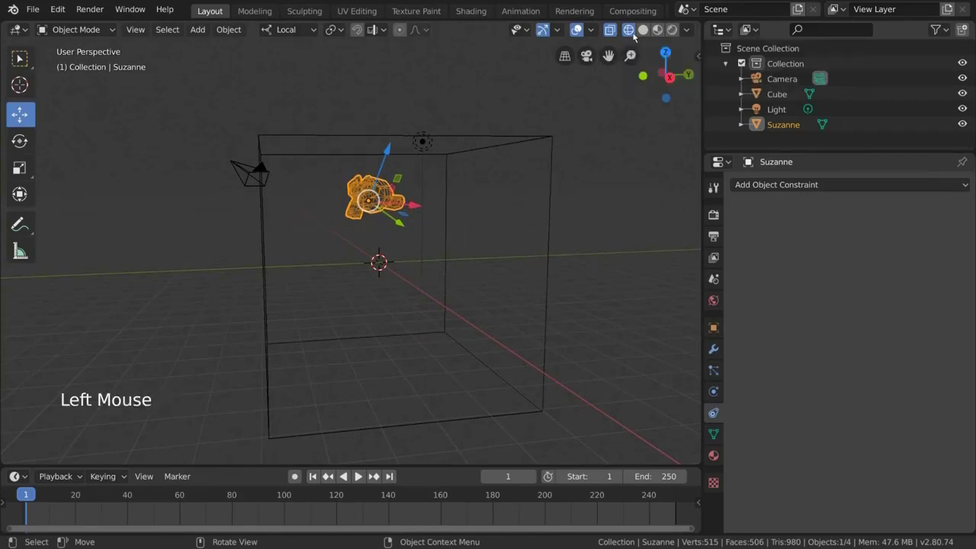
{"action": "key", "text": "z"}
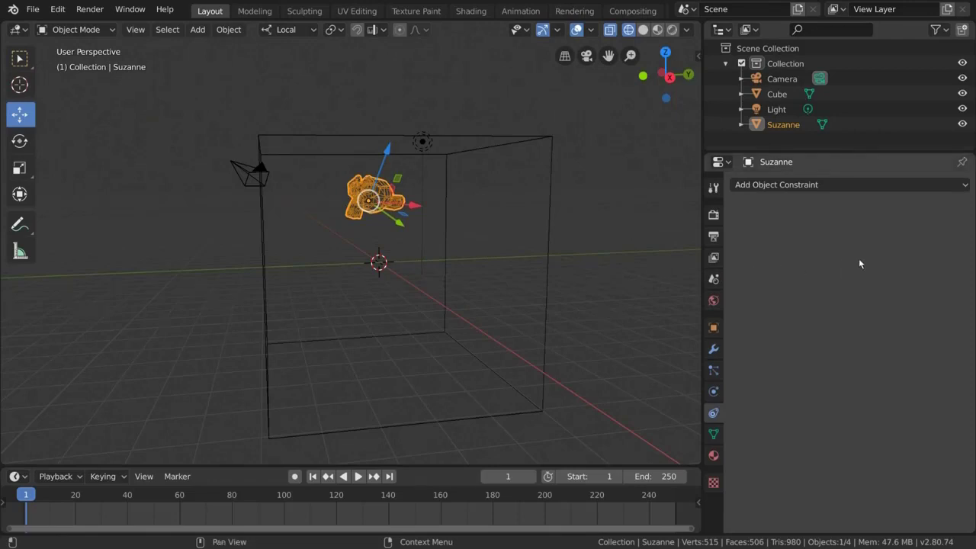
- Add a Limit Location constraint to the monkey and try moving it with no limits enabled, cancelling the move
{"action": "left_click", "coordinate": [867, 187]}
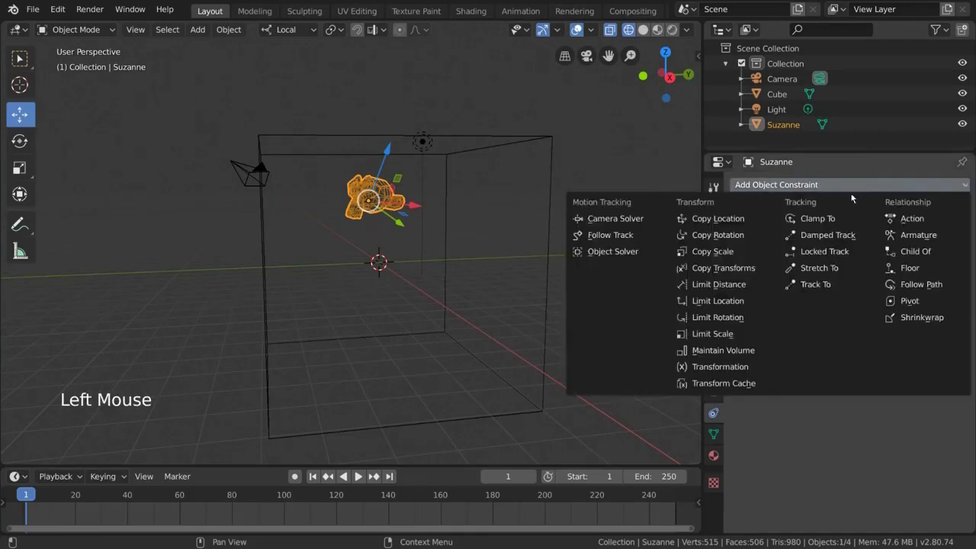
{"action": "left_click", "coordinate": [771, 309]}
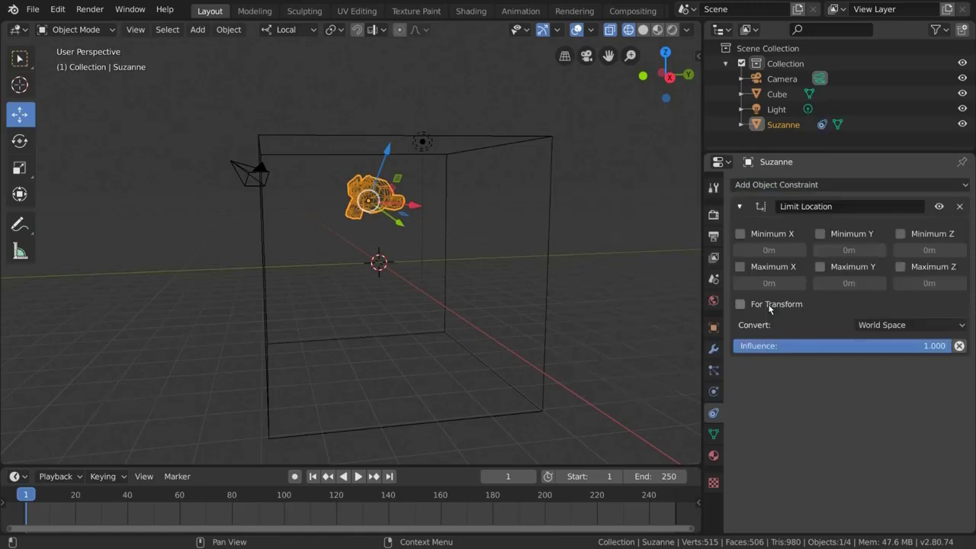
{"action": "middle_click_drag", "start_coordinate": [417, 273], "coordinate": [404, 293]}
{"action": "key", "text": "g"}
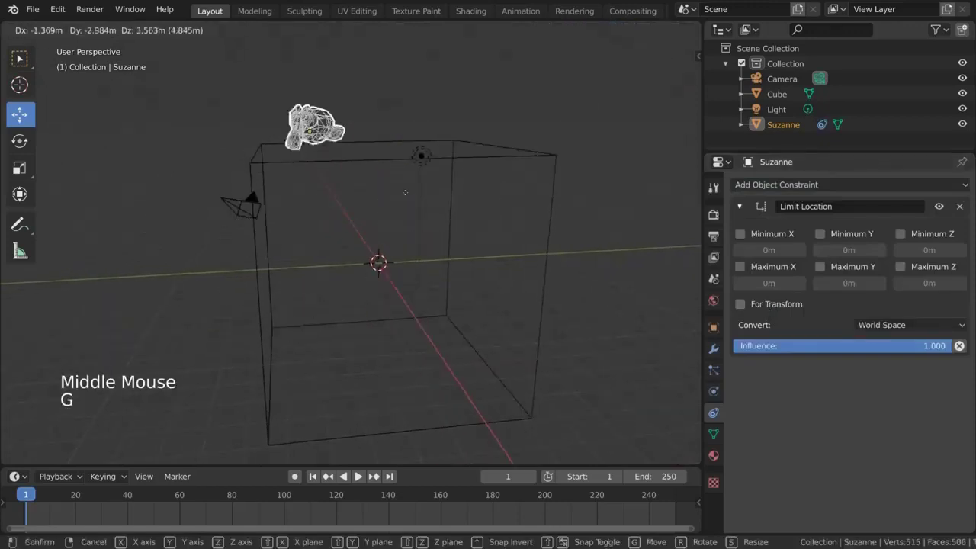
{"action": "right_click", "coordinate": [464, 300]}
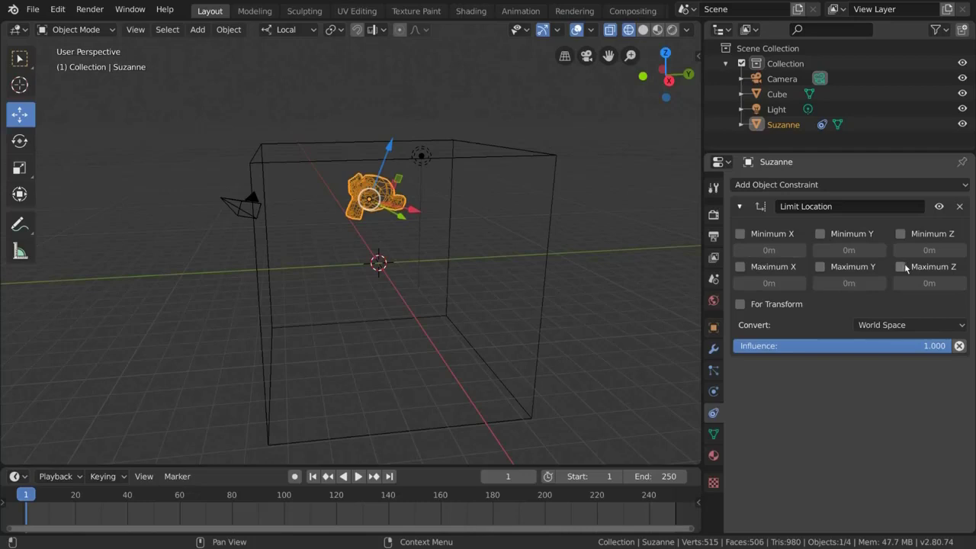
- Enable the minimum and maximum X, Y and Z limits of the monkey's Limit Location constraint
{"action": "mouse_move", "coordinate": [412, 269]}
{"action": "middle_mouse_down"}
{"action": "mouse_move", "coordinate": [389, 265]}
{"action": "mouse_move", "coordinate": [401, 256]}
{"action": "mouse_move", "coordinate": [395, 267]}
{"action": "mouse_move", "coordinate": [404, 263]}
{"action": "middle_mouse_up"}
{"action": "left_click", "coordinate": [768, 266]}
{"action": "left_click", "coordinate": [767, 234]}
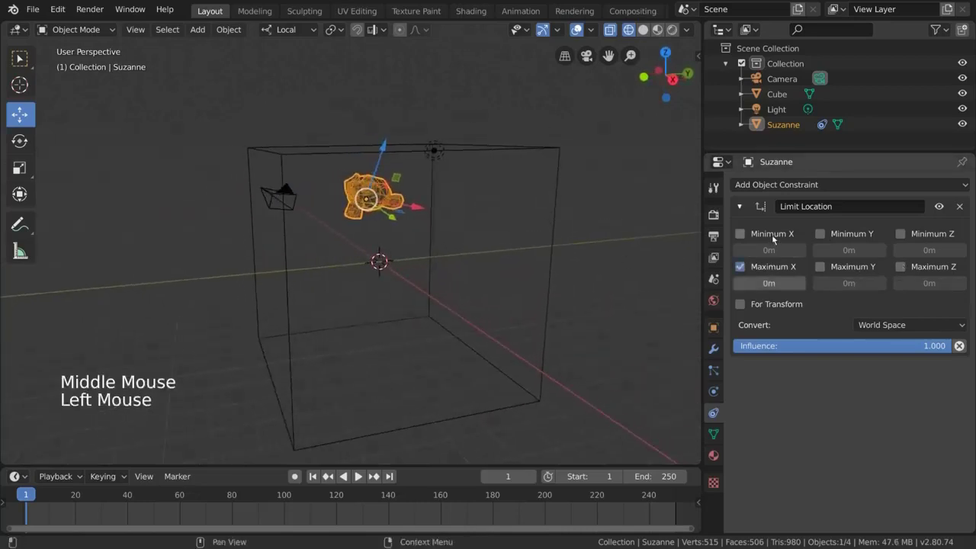
{"action": "left_click", "coordinate": [859, 234]}
{"action": "left_click", "coordinate": [848, 266]}
{"action": "left_click", "coordinate": [913, 267]}
{"action": "left_click", "coordinate": [912, 235]}
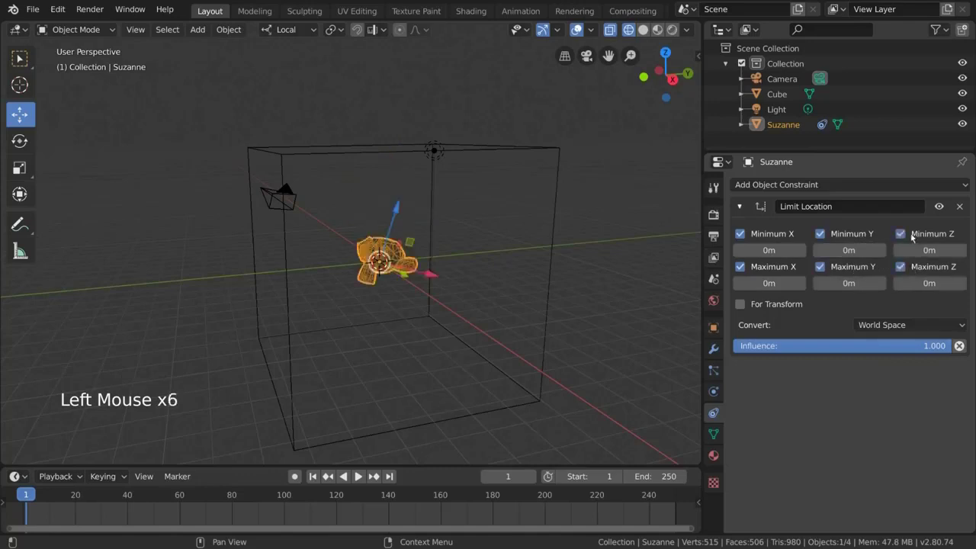
- Test the enabled location limits by trying to move the monkey away from the origin, both freely and with the move gizmo
{"action": "middle_click_drag", "start_coordinate": [545, 240], "coordinate": [521, 228]}
{"action": "key", "text": "g"}
{"action": "left_click", "coordinate": [421, 202]}
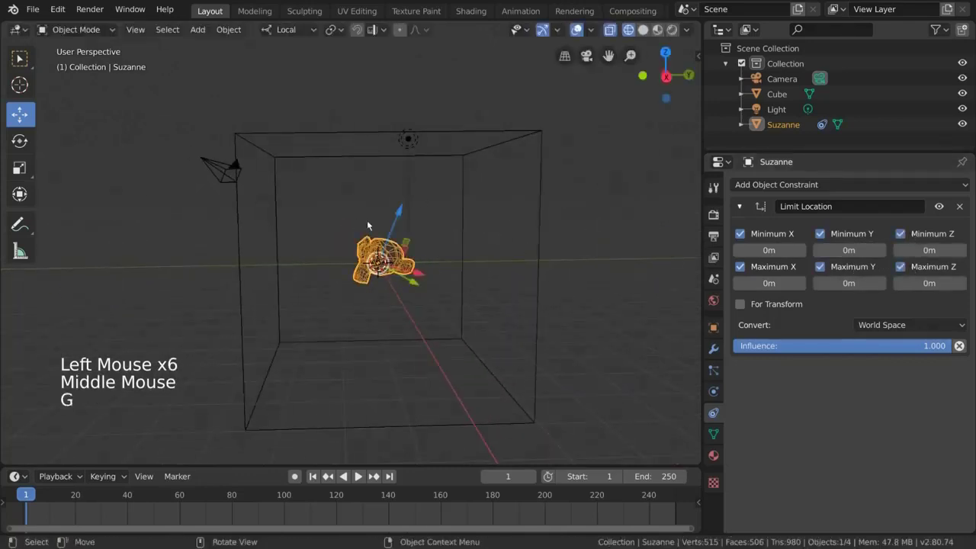
{"action": "left_click_drag", "start_coordinate": [401, 210], "coordinate": [532, 232]}
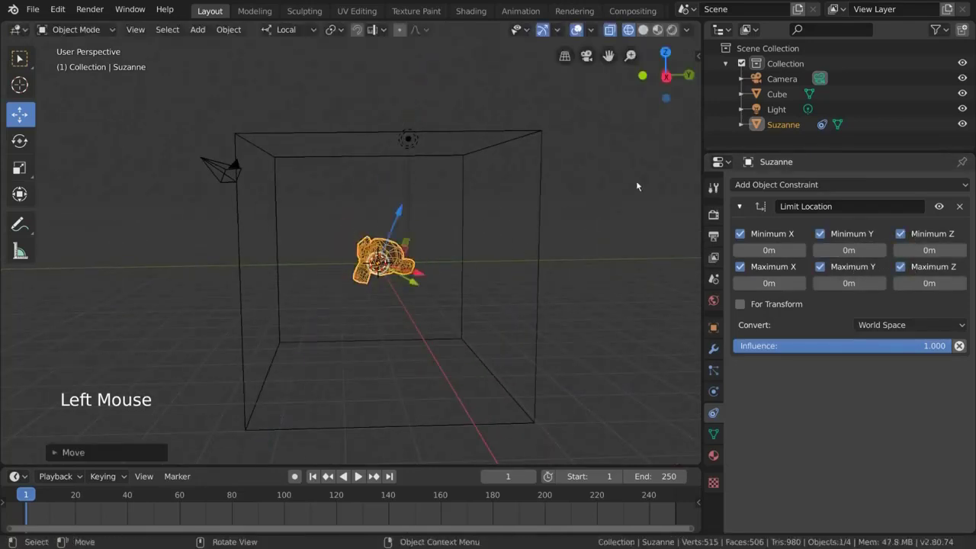
- Set the constraint's Maximum Z to 3.2 m and move the monkey up above the origin
{"action": "left_click_drag", "start_coordinate": [911, 280], "coordinate": [946, 282]}
{"action": "key", "text": "g"}
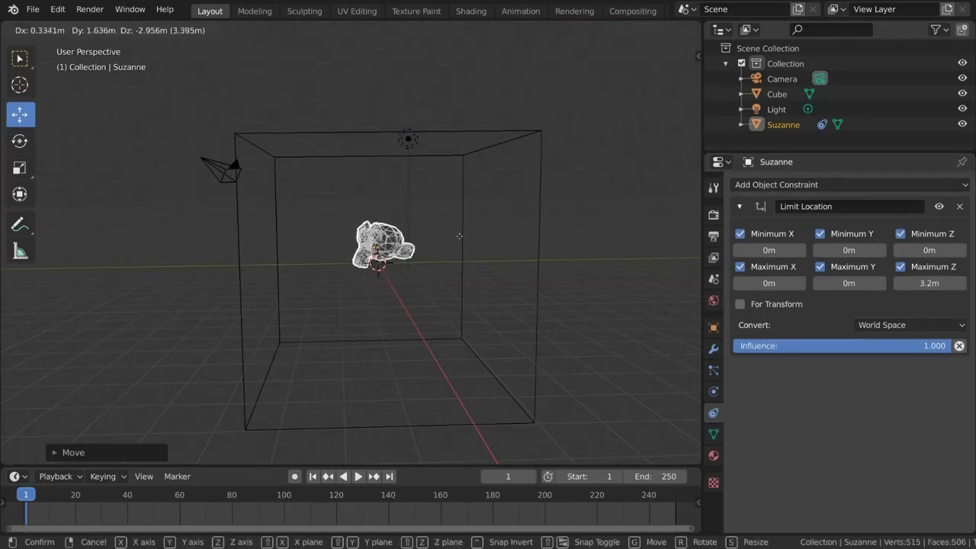
{"action": "left_click", "coordinate": [457, 240]}
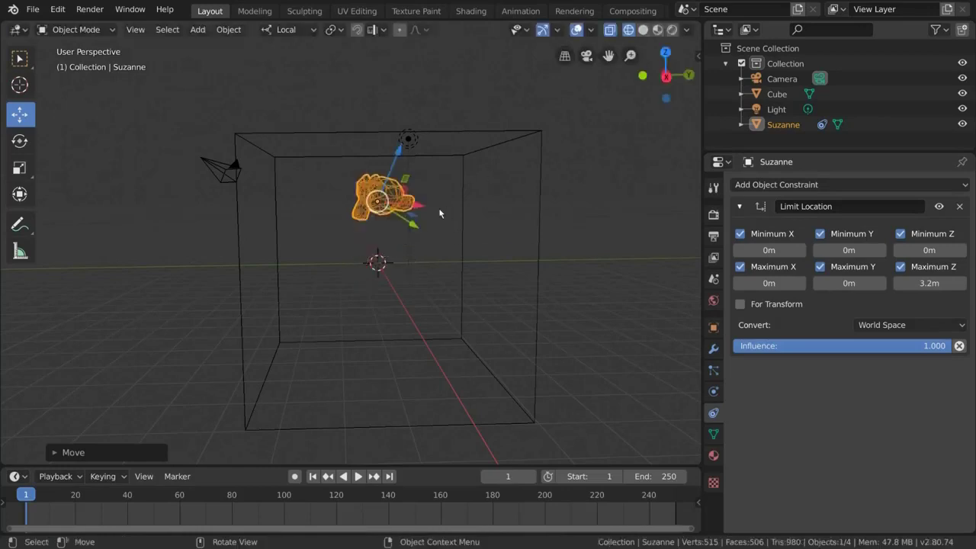
{"action": "middle_click_drag", "start_coordinate": [457, 239], "coordinate": [416, 239]}
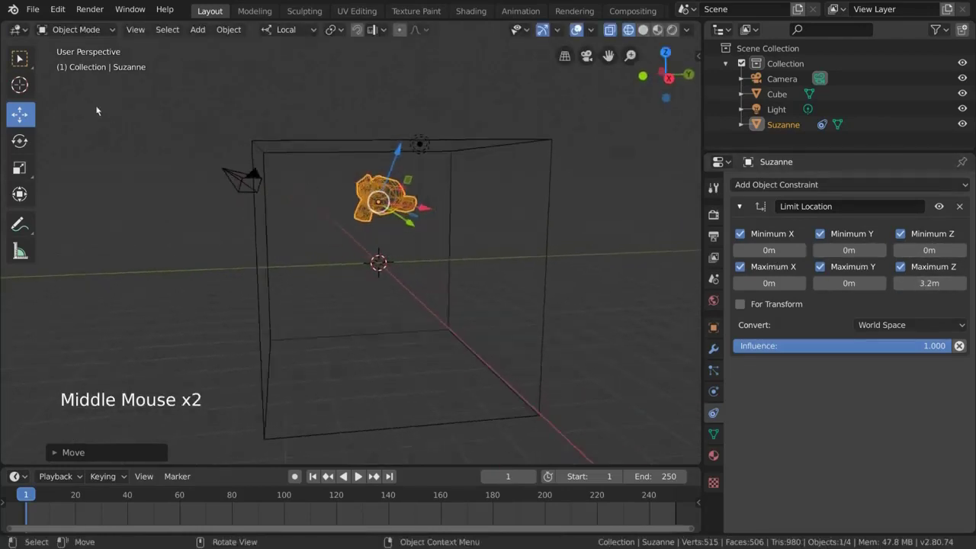
- Switch the transform orientation to Global and move the monkey slightly down along the global Z axis
{"action": "left_click", "coordinate": [287, 32]}
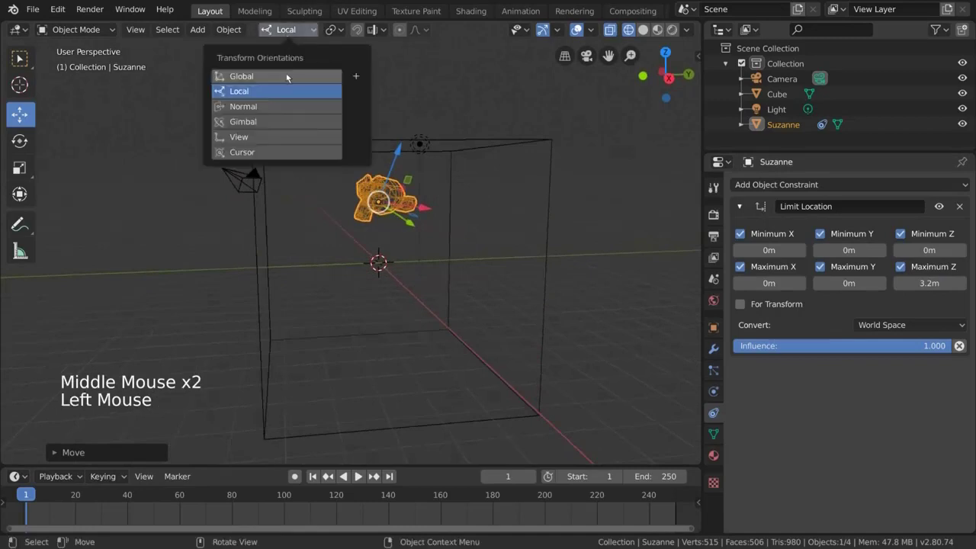
{"action": "left_click", "coordinate": [288, 75]}
{"action": "scroll", "coordinate": [503, 152], "scroll_direction": "up", "scroll_amount": 2}
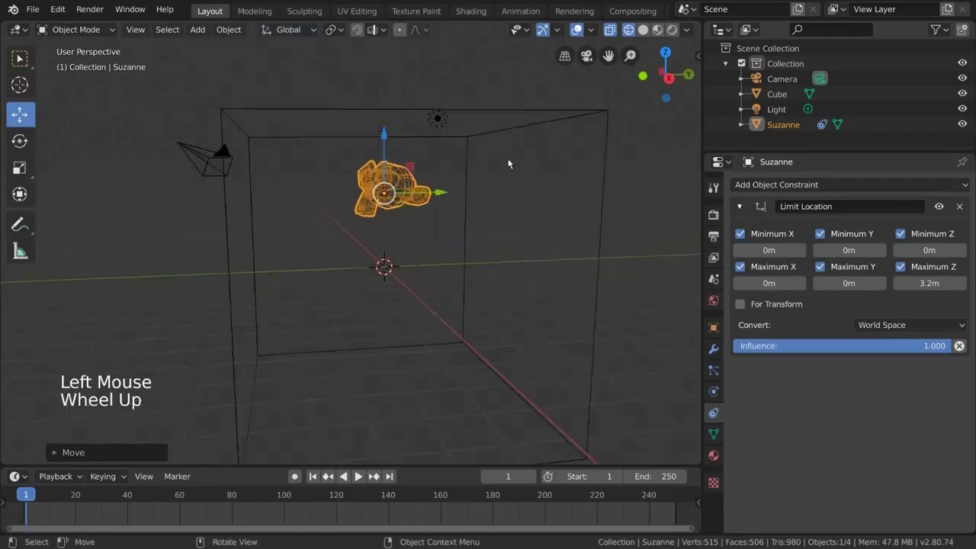
{"action": "middle_click_drag", "start_coordinate": [481, 160], "coordinate": [461, 171], "text": "shift"}
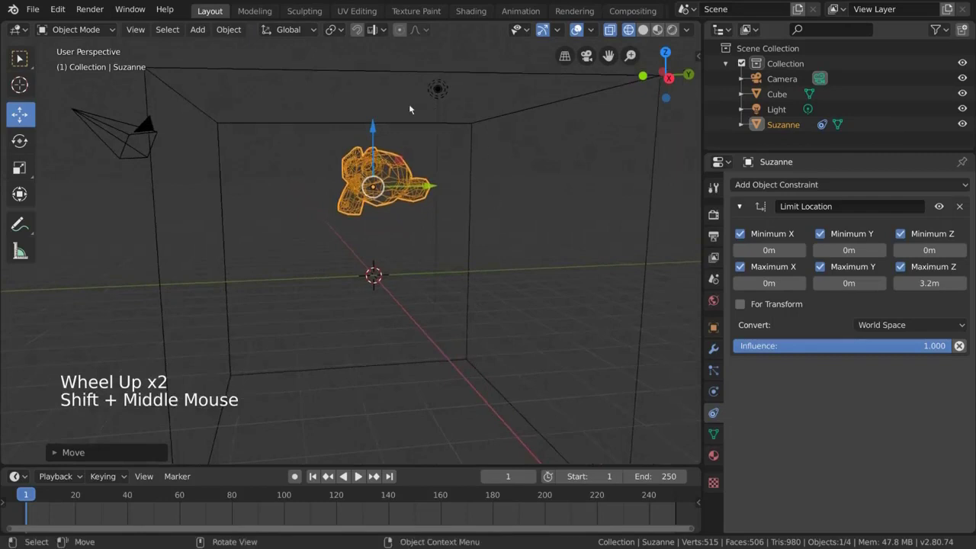
{"action": "mouse_move", "coordinate": [377, 133]}
{"action": "left_mouse_down"}
{"action": "mouse_move", "coordinate": [377, 172]}
{"action": "mouse_move", "coordinate": [377, 102]}
{"action": "mouse_move", "coordinate": [377, 153]}
{"action": "left_mouse_up"}
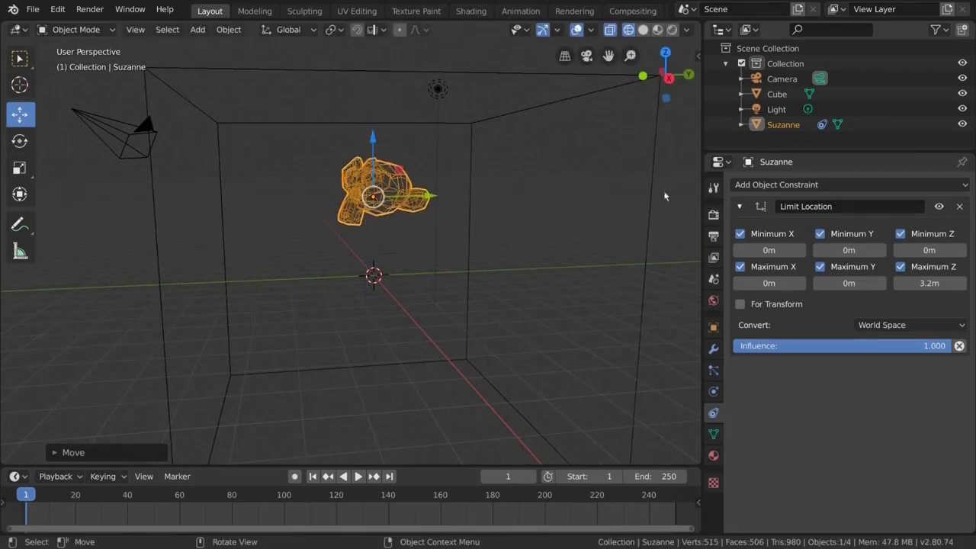
- Disable the Maximum Z limit and try moving the monkey freely twice, cancelling each move
{"action": "left_click", "coordinate": [900, 267]}
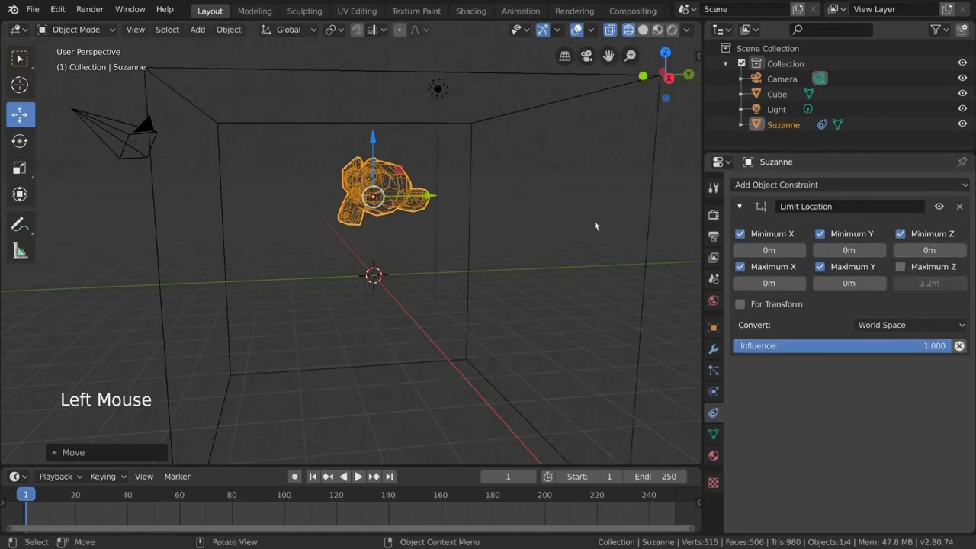
{"action": "key", "text": "g"}
{"action": "right_click", "coordinate": [528, 243]}
{"action": "scroll", "coordinate": [496, 283], "scroll_direction": "down", "scroll_amount": 5}
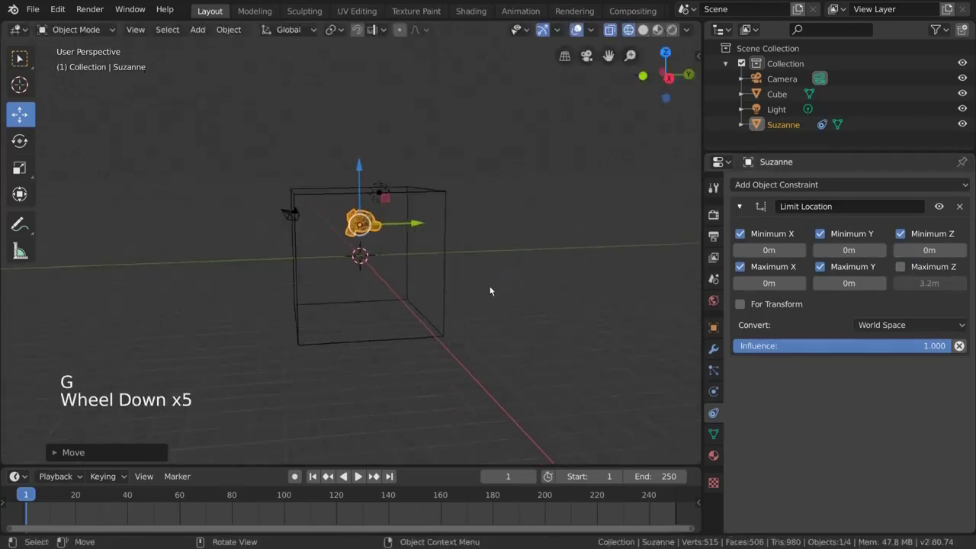
{"action": "key", "text": "g"}
{"action": "right_click", "coordinate": [494, 243]}
{"action": "scroll", "coordinate": [481, 248], "scroll_direction": "down", "scroll_amount": 3}
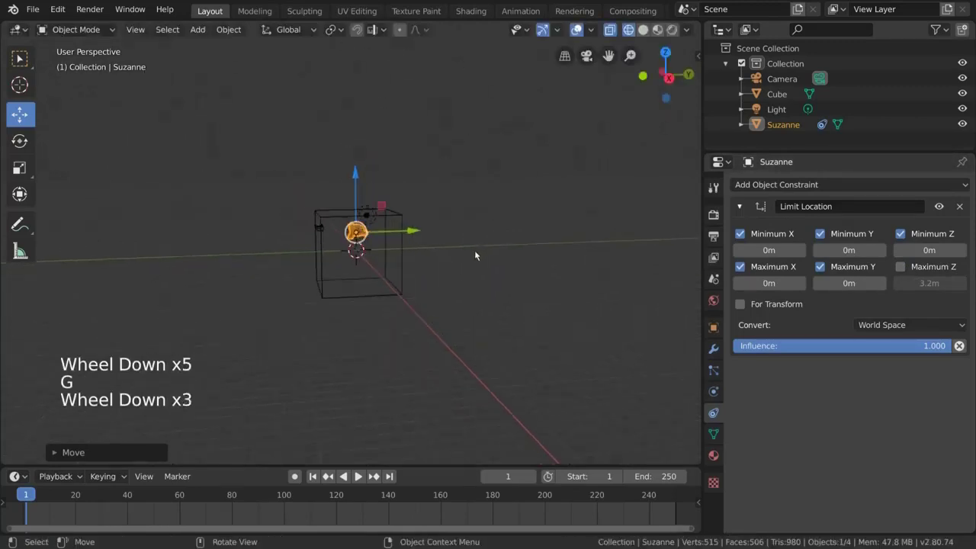
- Move the monkey without the Maximum Z limit, cancel a second move, and re-enable Maximum Z
{"action": "scroll", "coordinate": [465, 255], "scroll_direction": "up", "scroll_amount": 6}
{"action": "middle_click_drag", "start_coordinate": [463, 256], "coordinate": [497, 251]}
{"action": "key", "text": "g"}
{"action": "left_click", "coordinate": [441, 227]}
{"action": "key", "text": "g"}
{"action": "right_click", "coordinate": [463, 224]}
{"action": "left_click", "coordinate": [901, 266]}
- Fine-tune the constraint's Maximum Z to 4.7 m so the monkey stays just inside the box's top face
{"action": "scroll", "coordinate": [507, 244], "scroll_direction": "up", "scroll_amount": 1}
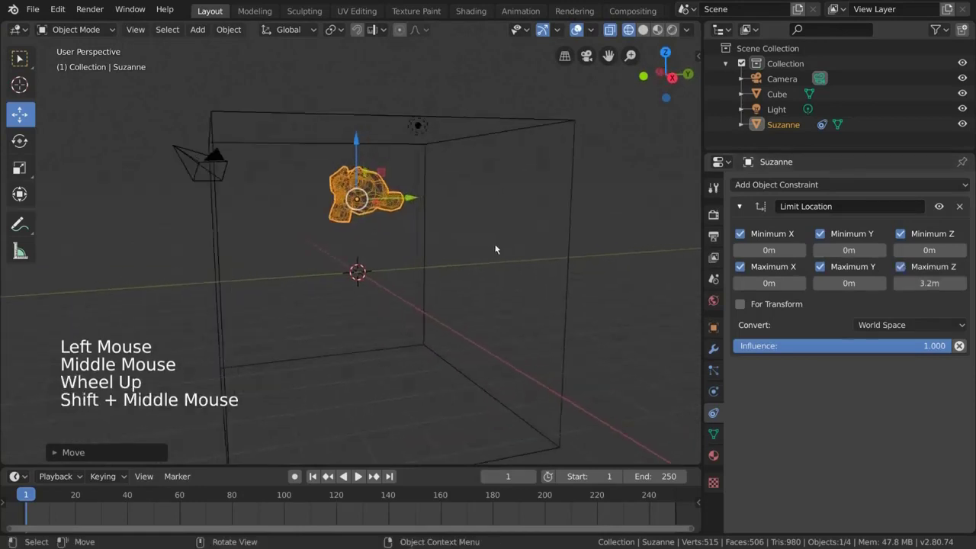
{"action": "left_click", "coordinate": [963, 282]}
{"action": "left_click", "coordinate": [962, 283]}
{"action": "mouse_move", "coordinate": [929, 283]}
{"action": "left_mouse_down"}
{"action": "mouse_move", "coordinate": [953, 283]}
{"action": "mouse_move", "coordinate": [900, 282]}
{"action": "mouse_move", "coordinate": [927, 283]}
{"action": "left_mouse_up"}
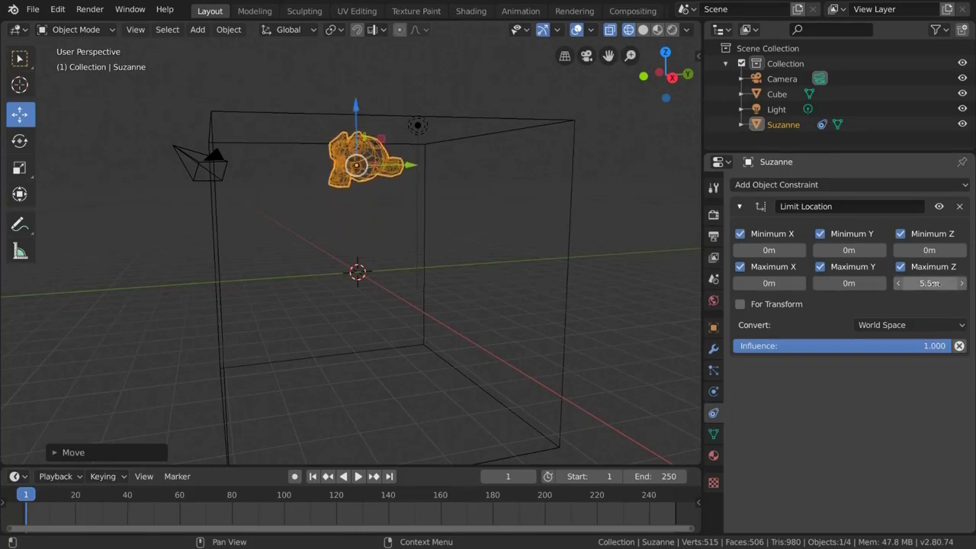
{"action": "left_click", "coordinate": [900, 284]}
{"action": "left_click", "coordinate": [900, 285]}
{"action": "left_click", "coordinate": [900, 285]}
{"action": "left_click", "coordinate": [900, 285]}
{"action": "left_click", "coordinate": [900, 284]}
{"action": "double_click", "coordinate": [898, 283]}
{"action": "left_click", "coordinate": [898, 283]}
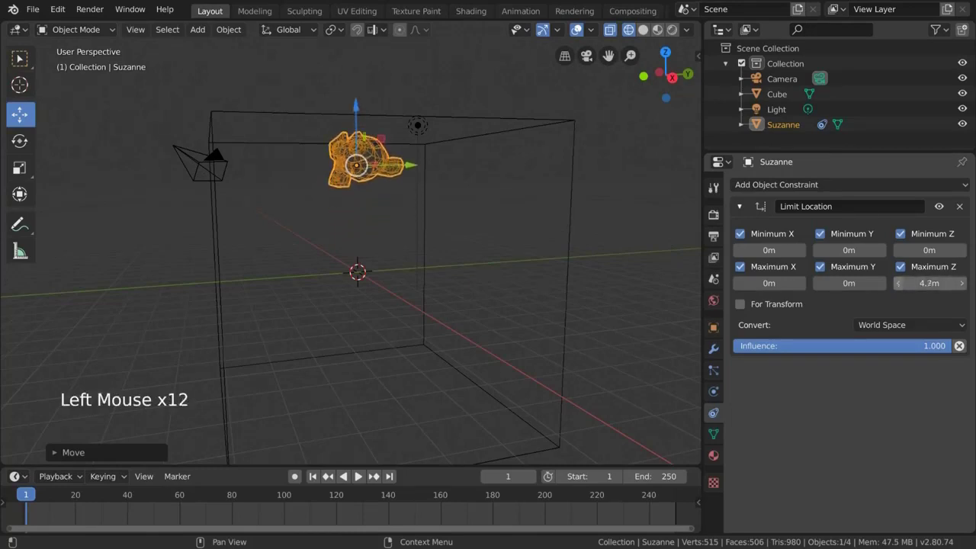
{"action": "double_click", "coordinate": [898, 283]}
{"action": "double_click", "coordinate": [898, 283]}
{"action": "double_click", "coordinate": [898, 283]}
{"action": "left_click", "coordinate": [899, 283]}
{"action": "double_click", "coordinate": [900, 284]}
{"action": "left_click", "coordinate": [900, 284]}
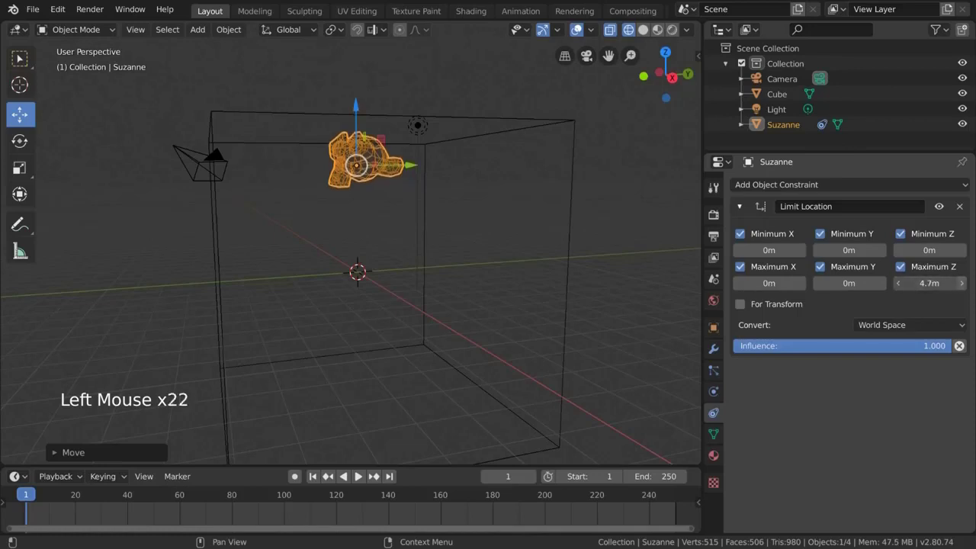
{"action": "double_click", "coordinate": [901, 285]}
{"action": "left_click", "coordinate": [900, 285]}
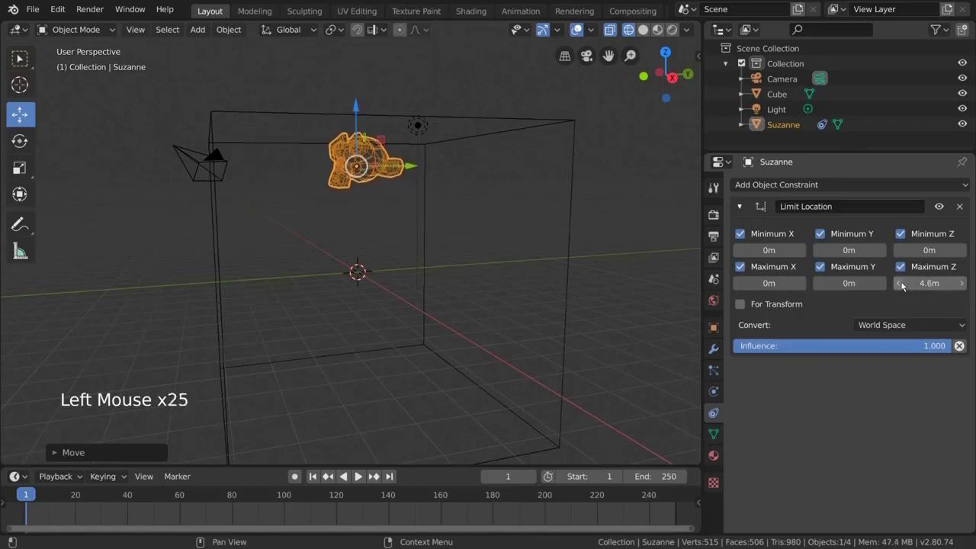
{"action": "left_click", "coordinate": [963, 283]}
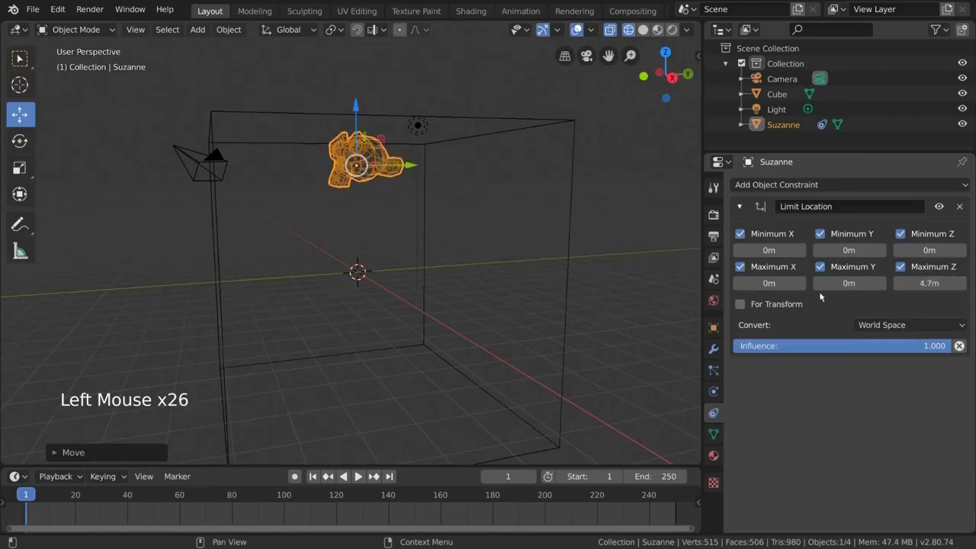
- Copy the Maximum Z value of 4.7 m to the constraint's Maximum Y and Maximum X
{"action": "middle_click_drag", "start_coordinate": [584, 260], "coordinate": [594, 270]}
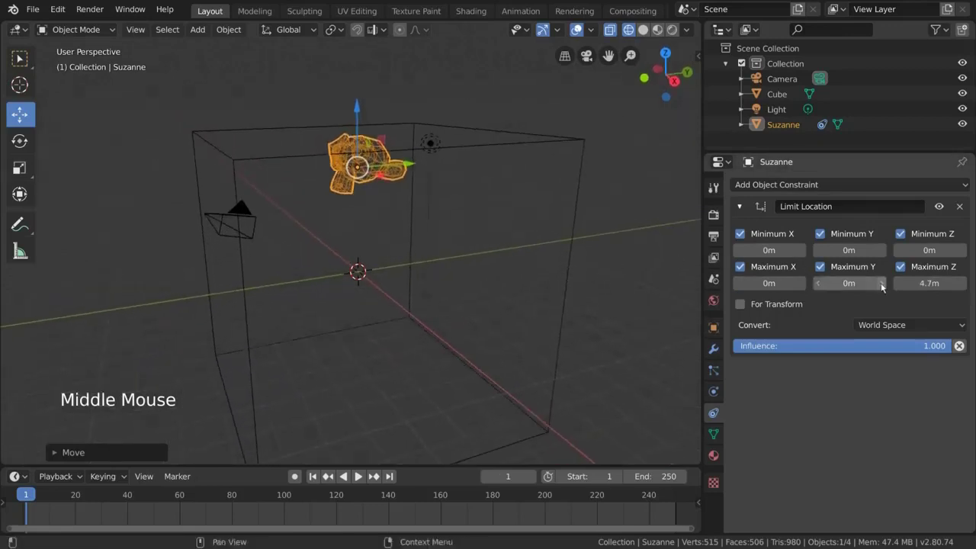
{"action": "key", "text": "ctrl+c"}
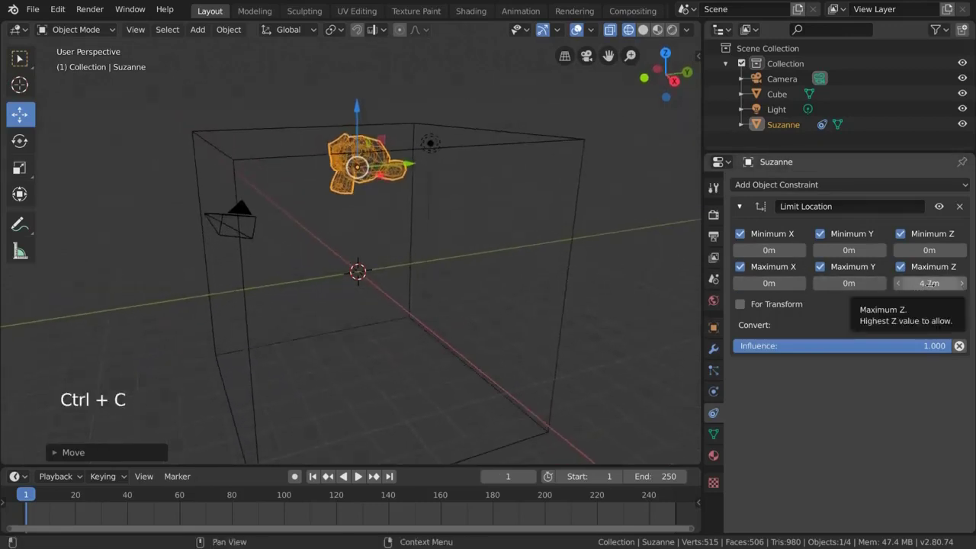
{"action": "key", "text": "ctrl+v"}
{"action": "key", "text": "ctrl+v"}
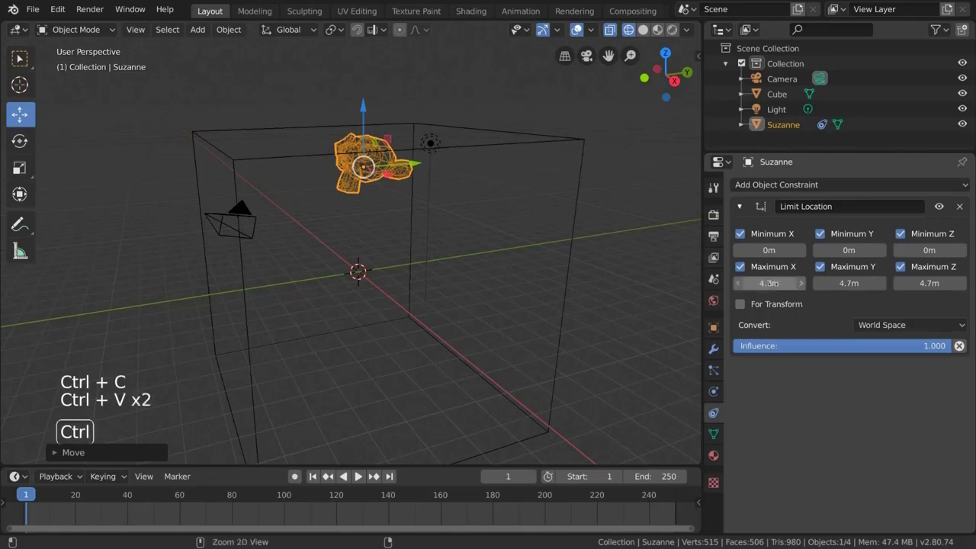
- Set the constraint's Minimum X to -4.7 m and copy that value to Minimum Y and Minimum Z
{"action": "left_click", "coordinate": [768, 250]}
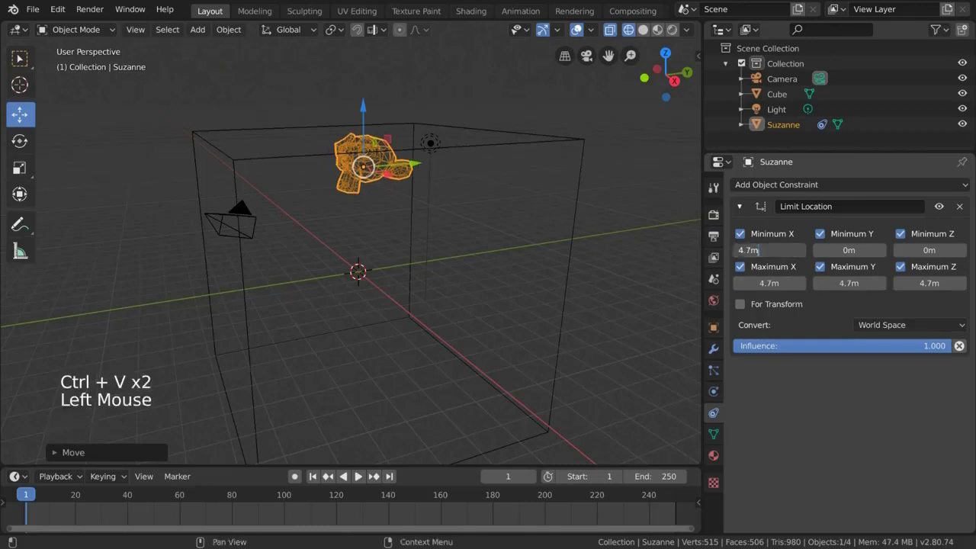
{"action": "key", "text": "Home"}
{"action": "type", "text": "-"}
{"action": "key", "text": "Return"}
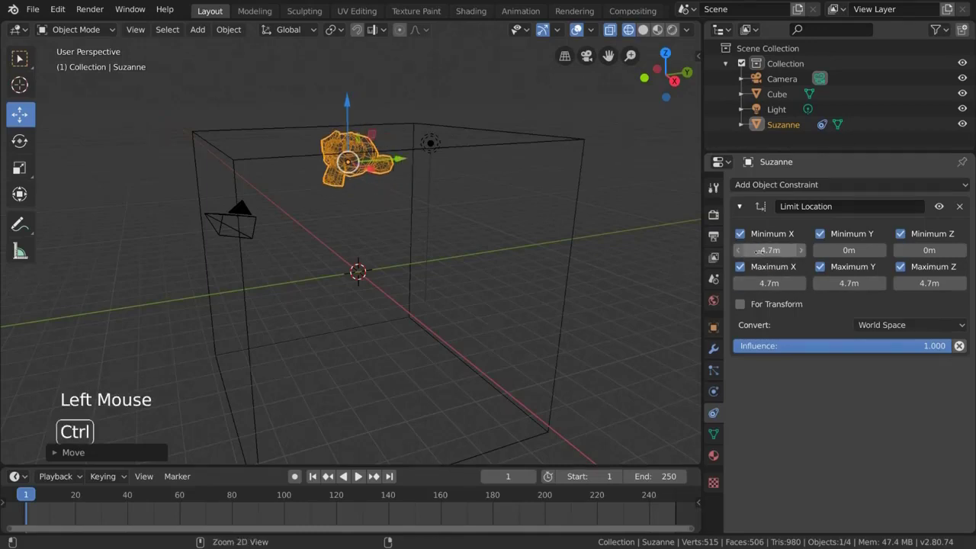
{"action": "key", "text": "ctrl+c"}
{"action": "key", "text": "ctrl+v"}
{"action": "key", "text": "ctrl+v"}
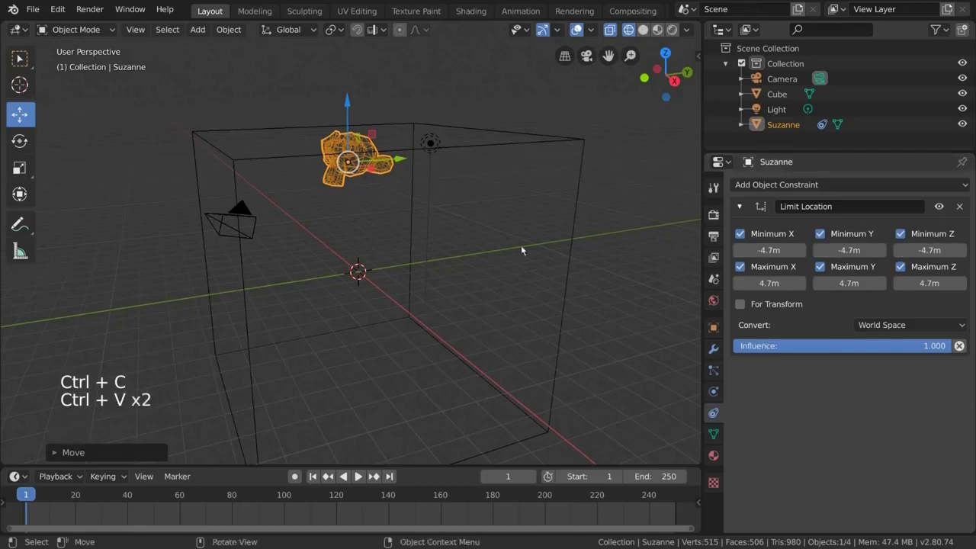
- Test the box limits by moving the monkey freely towards different sides of the box from several viewing angles
{"action": "mouse_move", "coordinate": [522, 246]}
{"action": "middle_mouse_down"}
{"action": "mouse_move", "coordinate": [456, 244]}
{"action": "mouse_move", "coordinate": [534, 244]}
{"action": "middle_mouse_up"}
{"action": "scroll", "coordinate": [453, 244], "scroll_direction": "down", "scroll_amount": 2}
{"action": "key", "text": "g"}
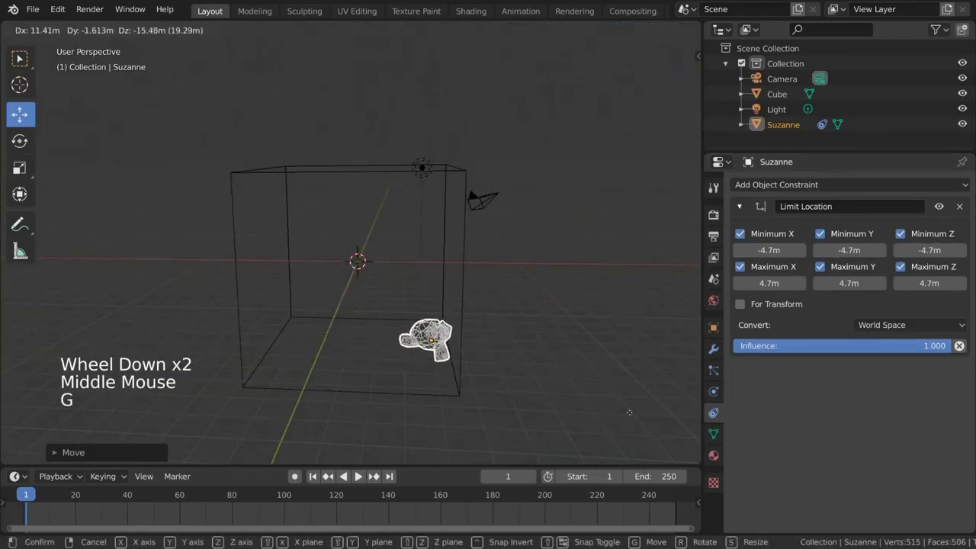
{"action": "left_click", "coordinate": [605, 235]}
{"action": "middle_click_drag", "start_coordinate": [605, 235], "coordinate": [511, 270]}
{"action": "key", "text": "g"}
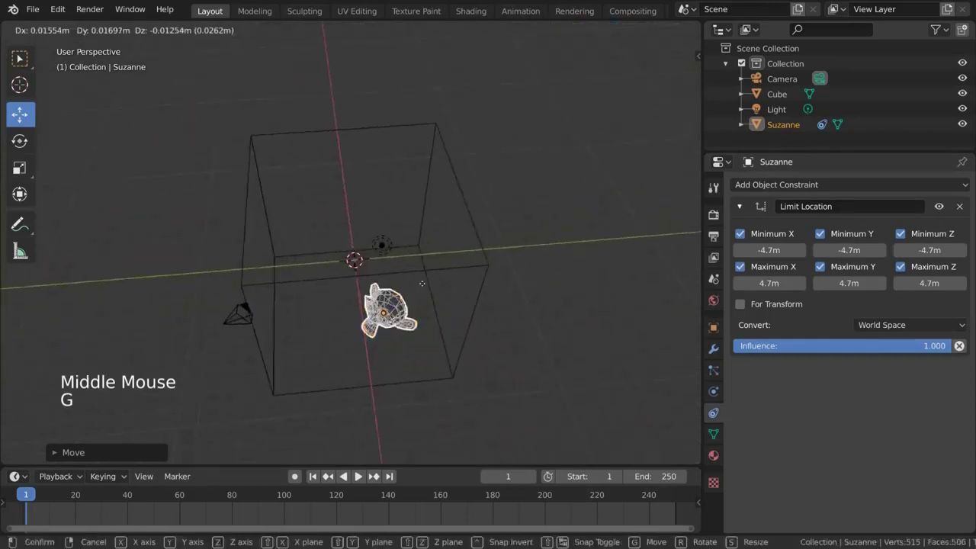
{"action": "left_click", "coordinate": [305, 314]}
{"action": "middle_click_drag", "start_coordinate": [305, 314], "coordinate": [453, 242]}
{"action": "key", "text": "g"}
{"action": "left_click", "coordinate": [474, 376]}
{"action": "middle_click_drag", "start_coordinate": [474, 376], "coordinate": [495, 174]}
{"action": "key", "text": "g"}
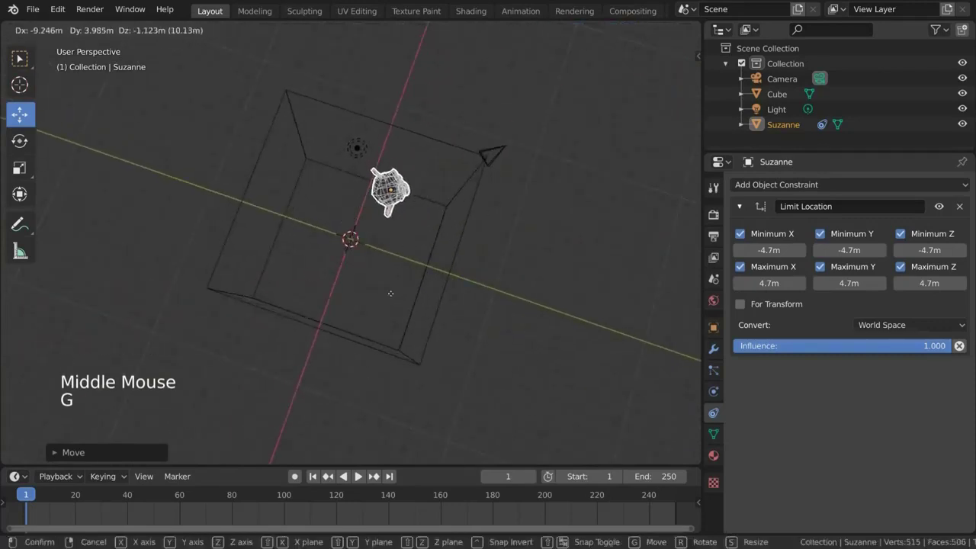
{"action": "left_click", "coordinate": [362, 345]}
- Move the monkey along the global X axis towards opposite sides of the box, leaving it inside
{"action": "middle_click_drag", "start_coordinate": [363, 345], "coordinate": [368, 248]}
{"action": "key", "text": "g"}
{"action": "key", "text": "x"}
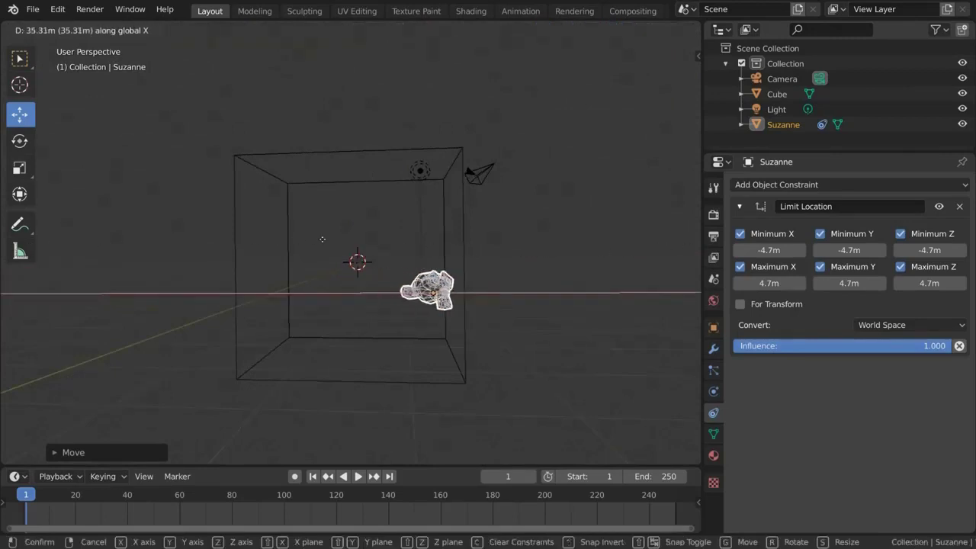
{"action": "left_click", "coordinate": [526, 244]}
{"action": "middle_click_drag", "start_coordinate": [527, 243], "coordinate": [532, 244]}
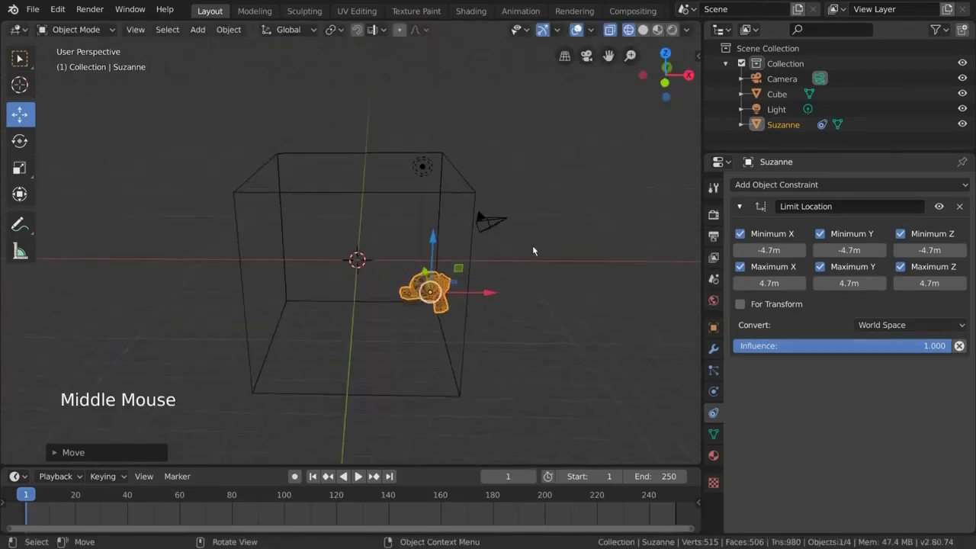
{"action": "key", "text": "g"}
{"action": "key", "text": "x"}
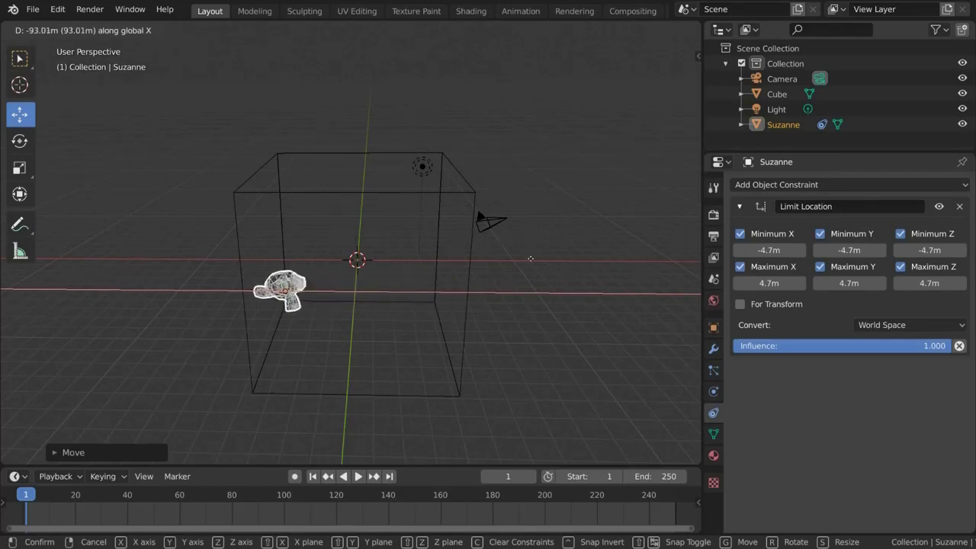
{"action": "left_click", "coordinate": [509, 233]}
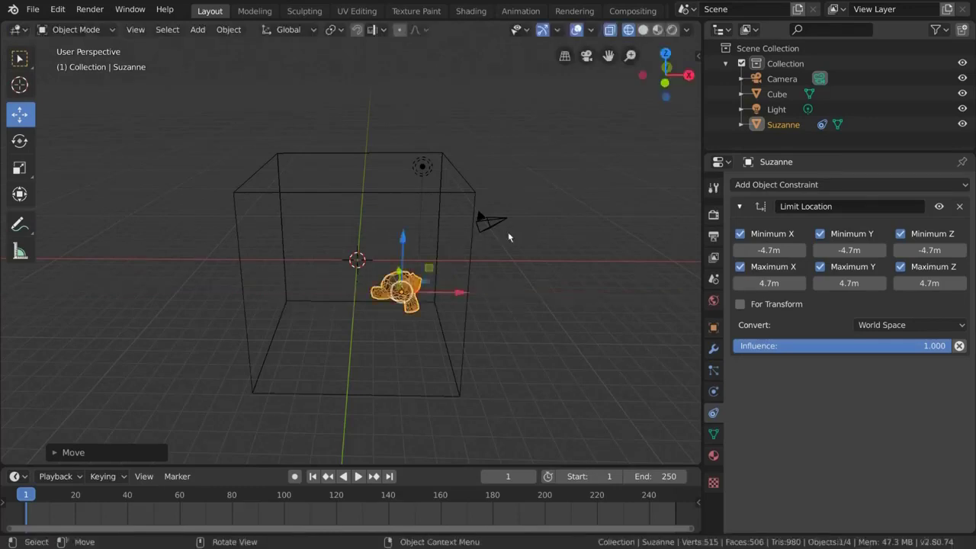
- Show the monkey's transform values and move it along global X past the limit and back to about 2.98 m
{"action": "middle_click_drag", "start_coordinate": [574, 228], "coordinate": [574, 221]}
{"action": "left_click", "coordinate": [695, 58]}
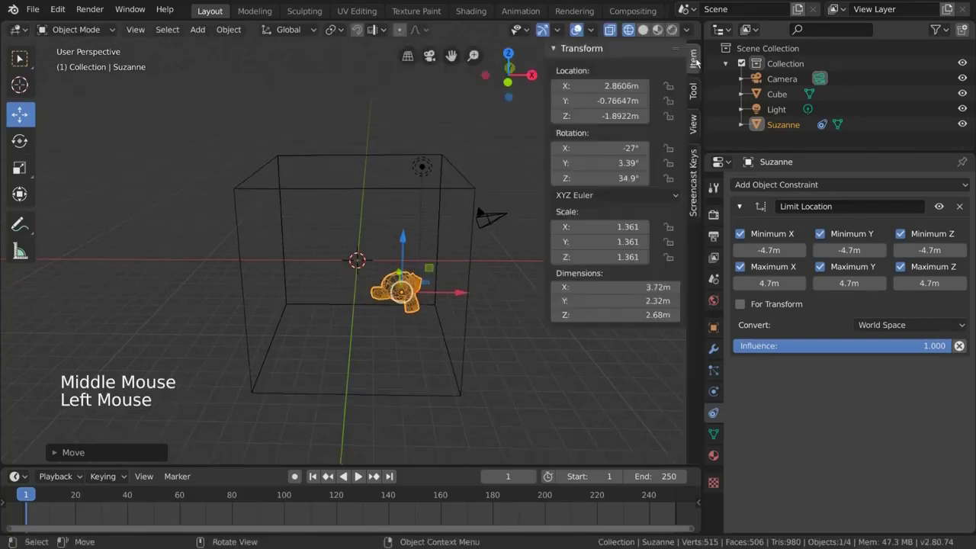
{"action": "left_click", "coordinate": [696, 61]}
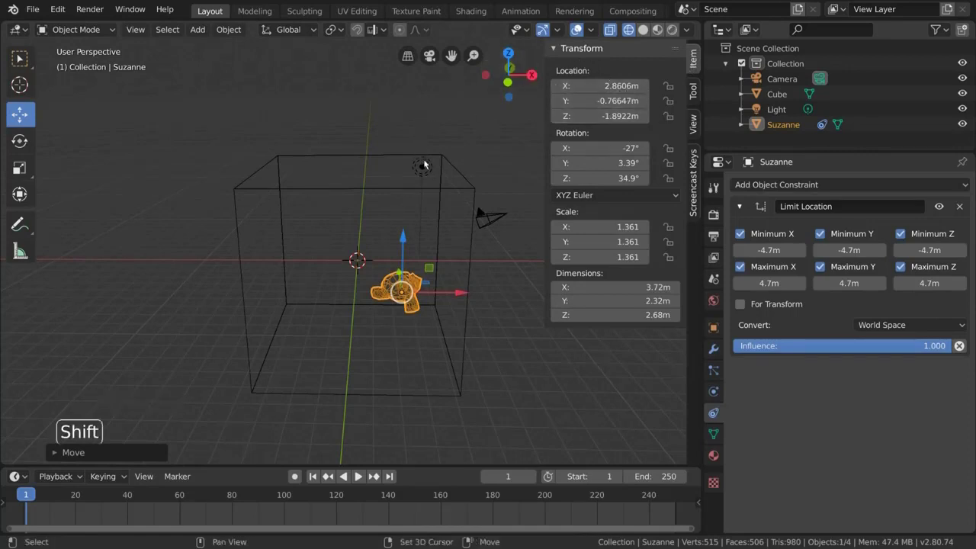
{"action": "middle_click_drag", "start_coordinate": [427, 163], "coordinate": [311, 172], "text": "shift"}
{"action": "key", "text": "g"}
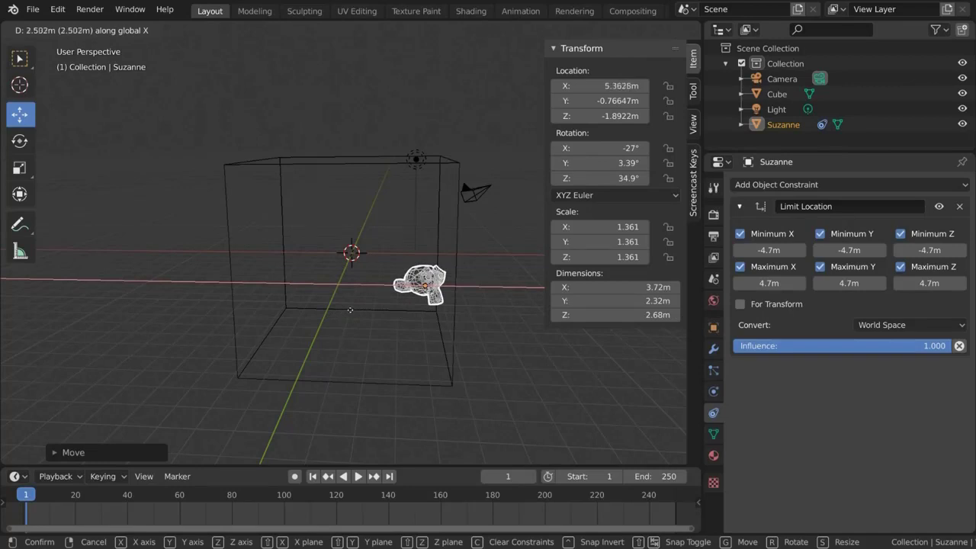
{"action": "left_click", "coordinate": [351, 308]}
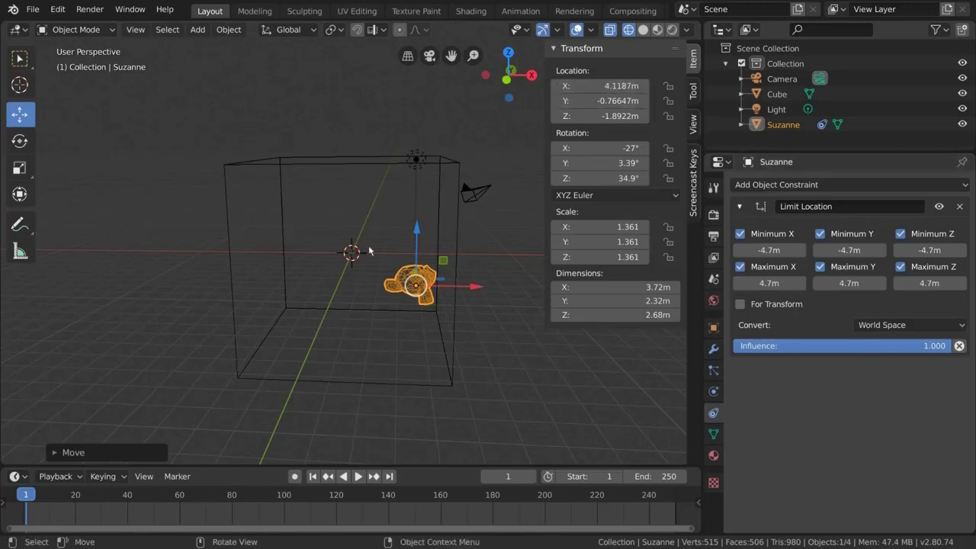
{"action": "mouse_move", "coordinate": [479, 289]}
{"action": "left_mouse_down"}
{"action": "mouse_move", "coordinate": [543, 287]}
{"action": "mouse_move", "coordinate": [461, 288]}
{"action": "left_mouse_up"}
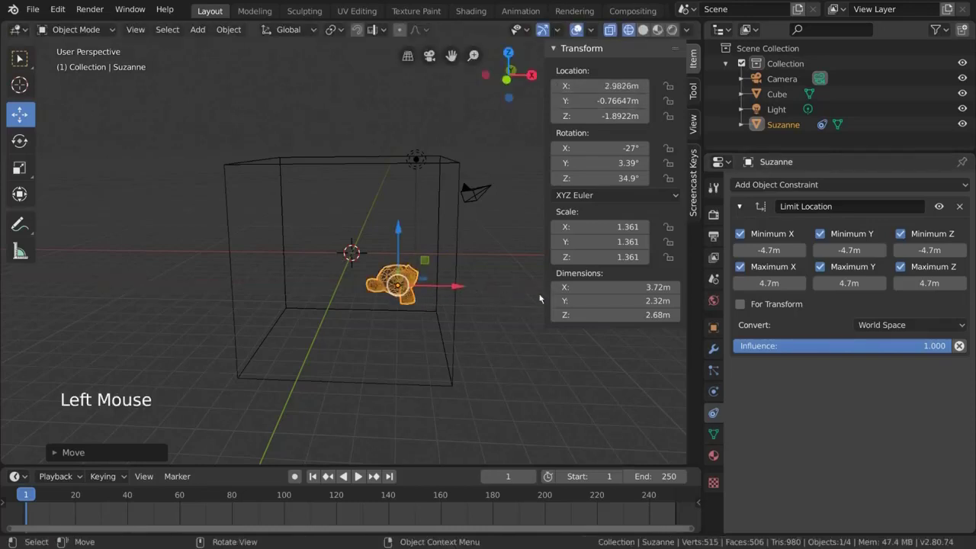
- Enable For Transform on the constraint, then move the monkey along X to the limit and back to about 2.59 m
{"action": "left_click", "coordinate": [742, 304]}
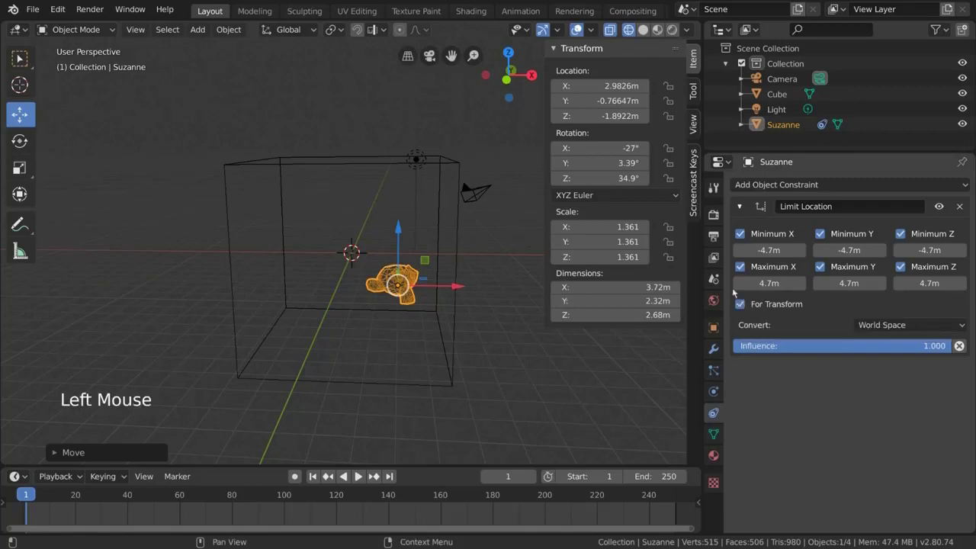
{"action": "left_click_drag", "start_coordinate": [447, 292], "coordinate": [582, 285]}
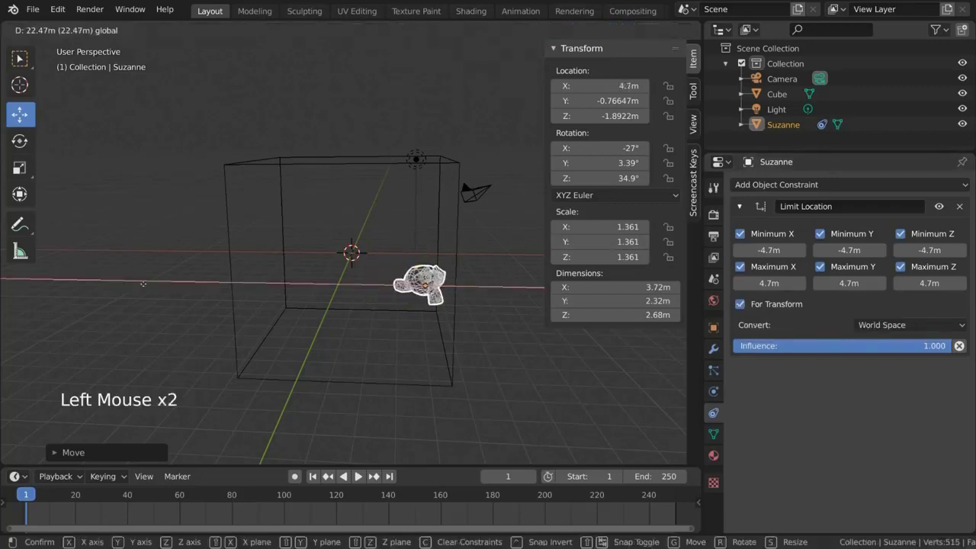
{"action": "left_click_drag", "start_coordinate": [143, 283], "coordinate": [323, 284]}
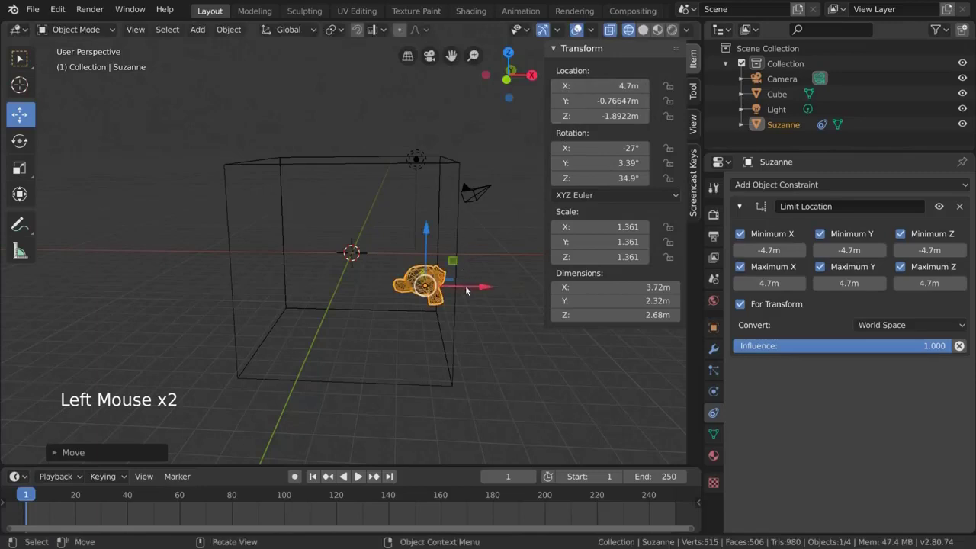
{"action": "left_click_drag", "start_coordinate": [466, 290], "coordinate": [396, 291]}
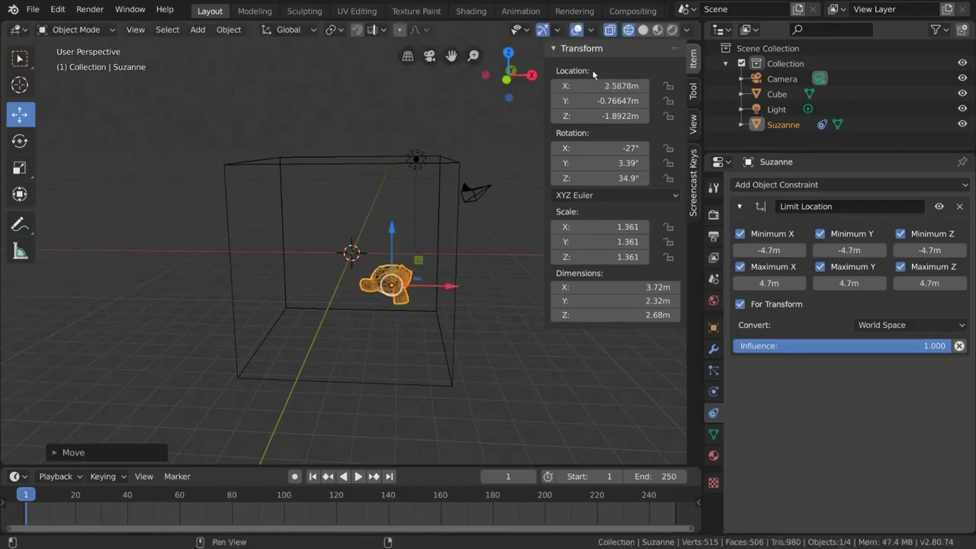
- Move the monkey along the global X axis against the 4.7 m maximum limit with For Transform enabled
{"action": "key", "text": "g"}
{"action": "key", "text": "x"}
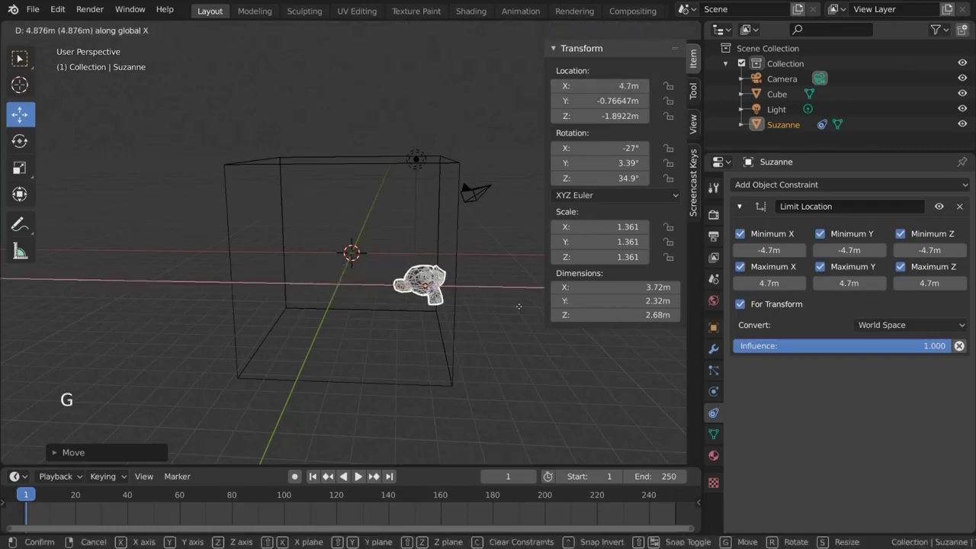
{"action": "left_click", "coordinate": [519, 302]}
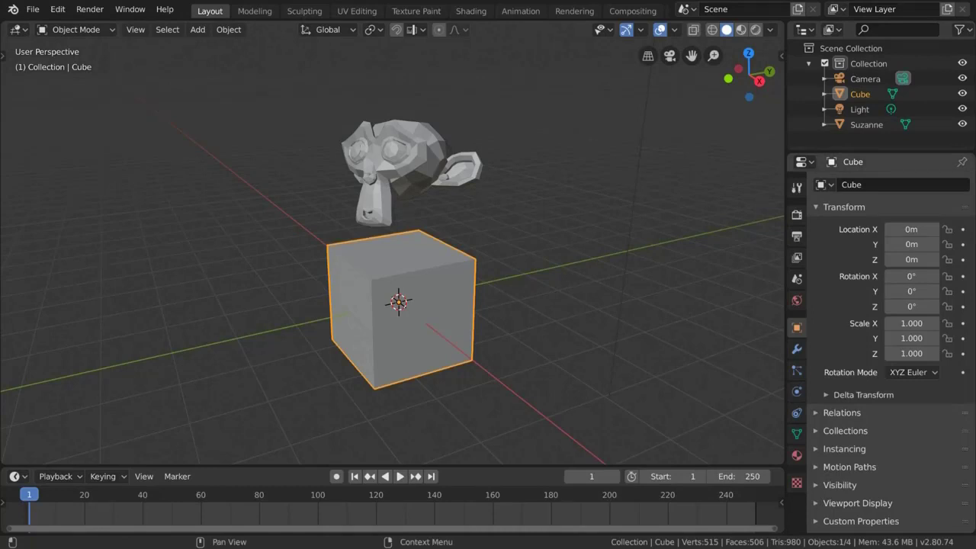
- Delete the default cube below the monkey and add an armature in its place
{"action": "left_click", "coordinate": [462, 286]}
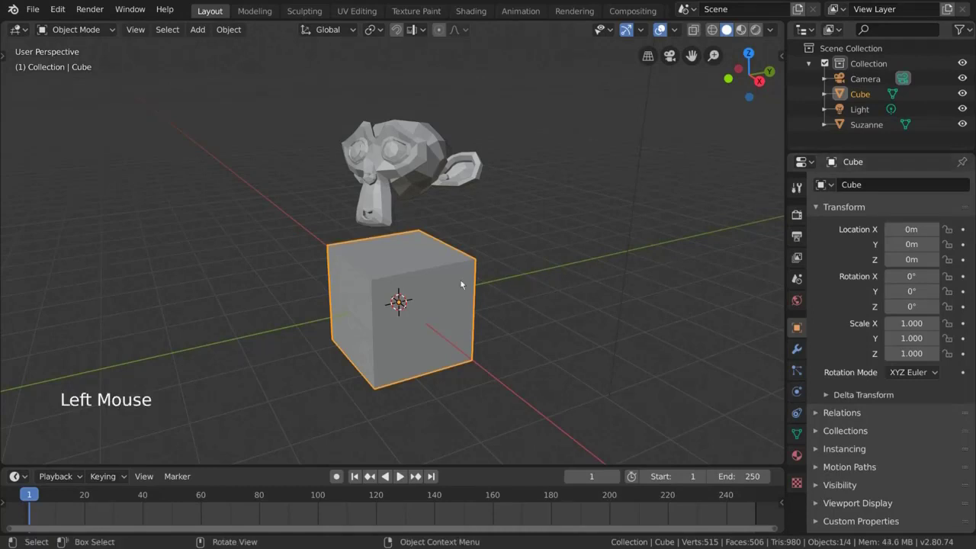
{"action": "key", "text": "Delete"}
{"action": "left_click", "coordinate": [197, 29]}
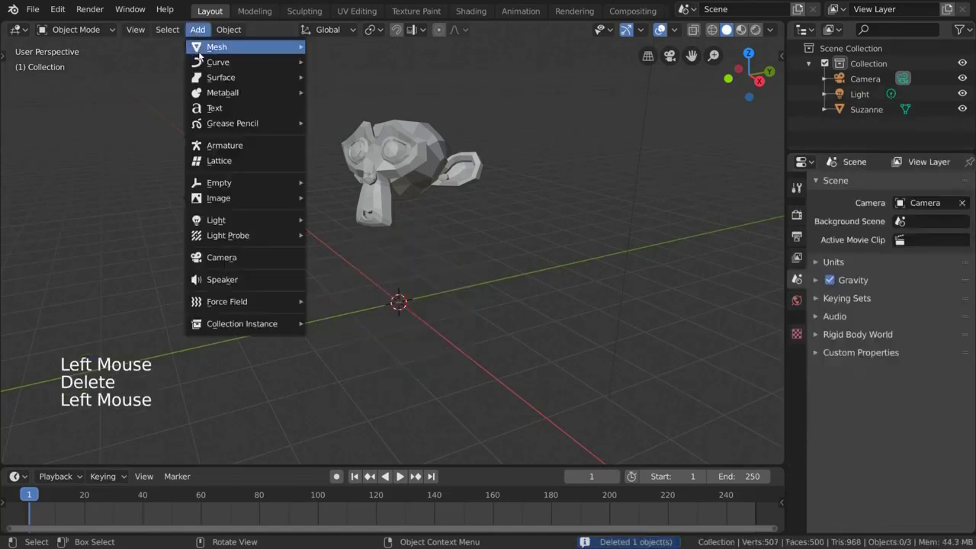
{"action": "left_click", "coordinate": [280, 149]}
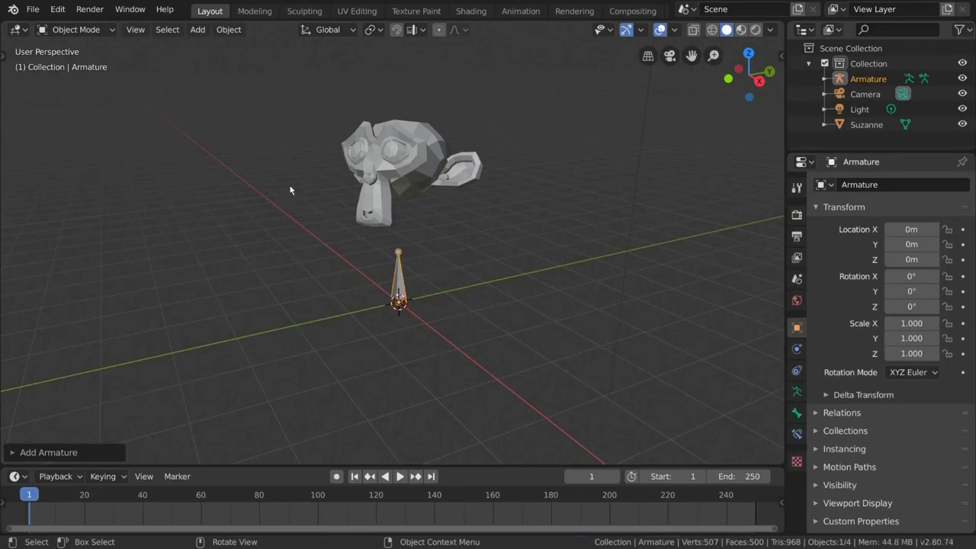
- Enter Edit Mode on the armature and subdivide its single bone
{"action": "left_click", "coordinate": [111, 30]}
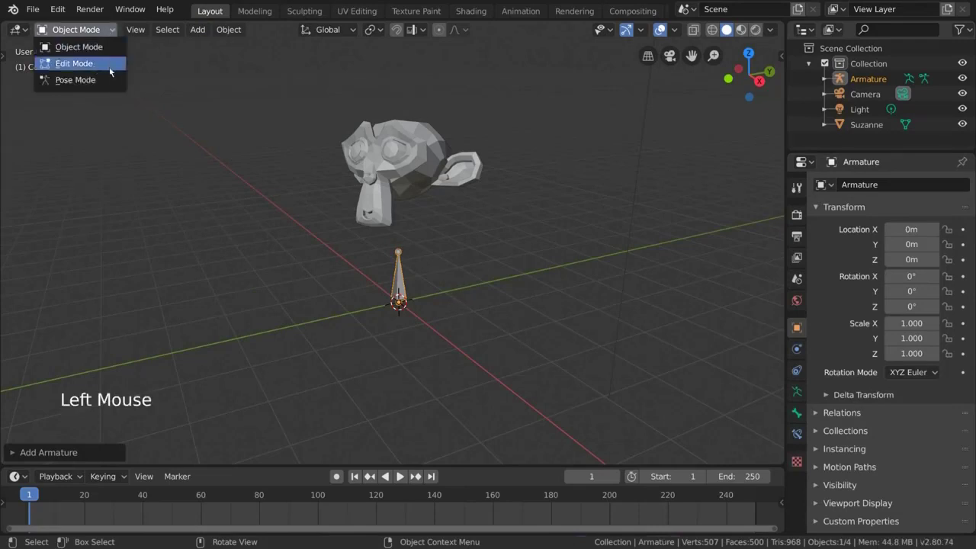
{"action": "left_click", "coordinate": [111, 65]}
{"action": "left_click", "coordinate": [402, 282]}
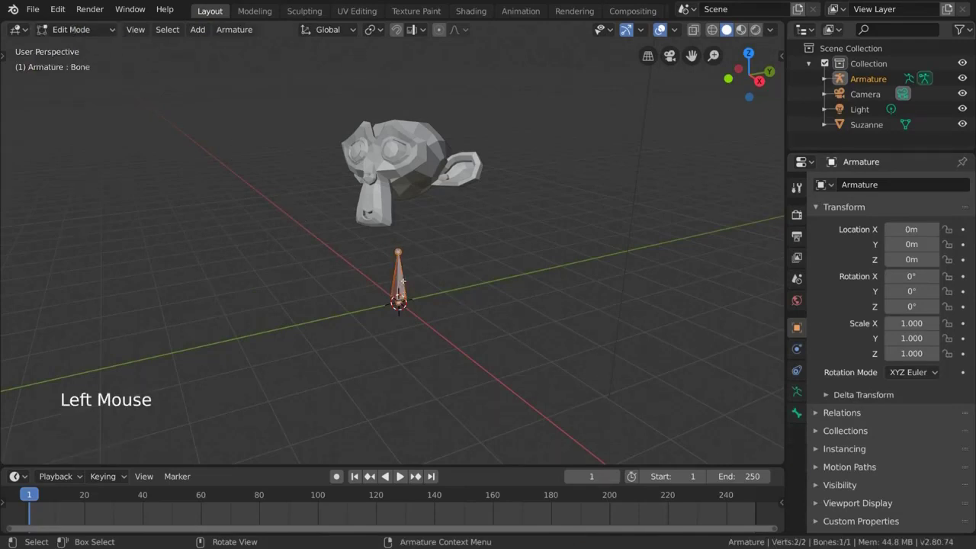
{"action": "right_click", "coordinate": [588, 296]}
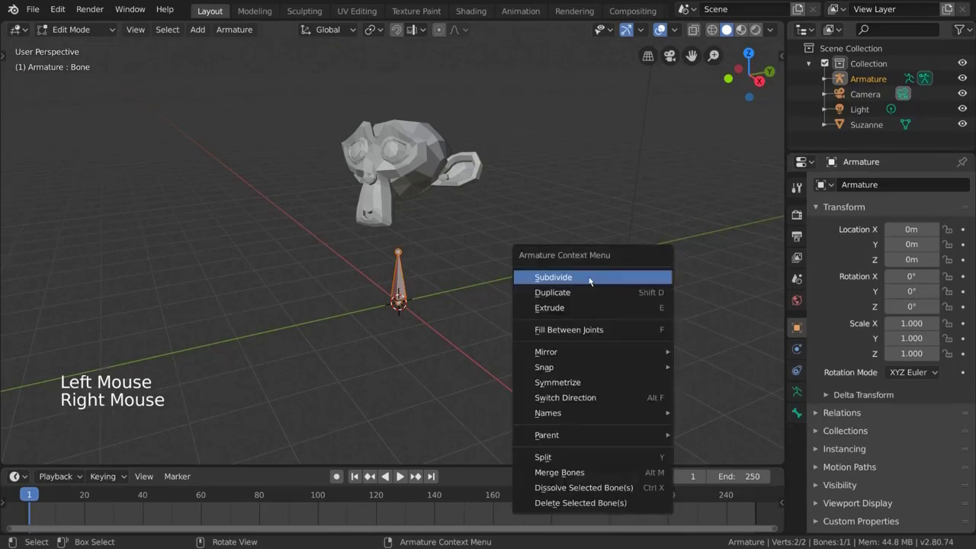
{"action": "left_click", "coordinate": [620, 278]}
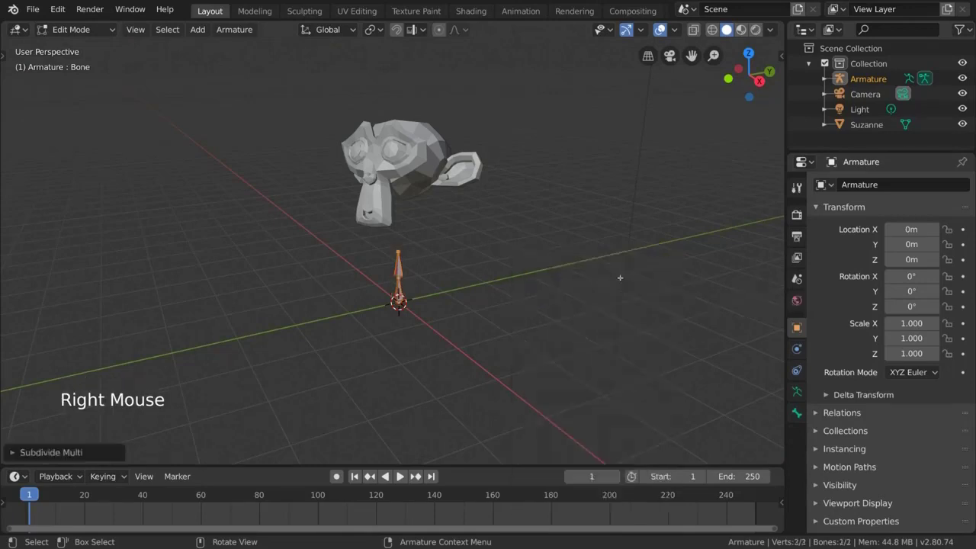
- Rename the armature's upper bone as Top
{"action": "left_click", "coordinate": [399, 257]}
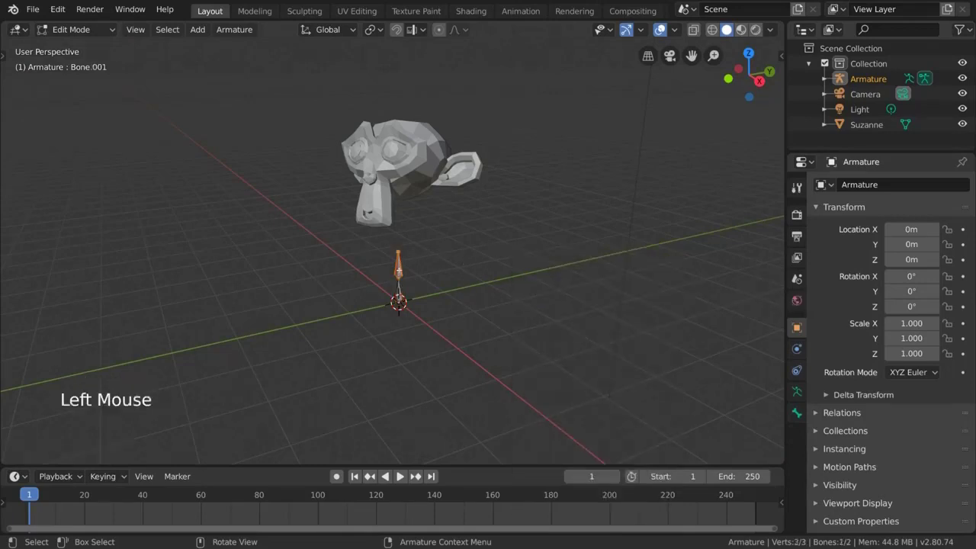
{"action": "left_click", "coordinate": [399, 267]}
{"action": "scroll", "coordinate": [436, 268], "scroll_direction": "up", "scroll_amount": 2}
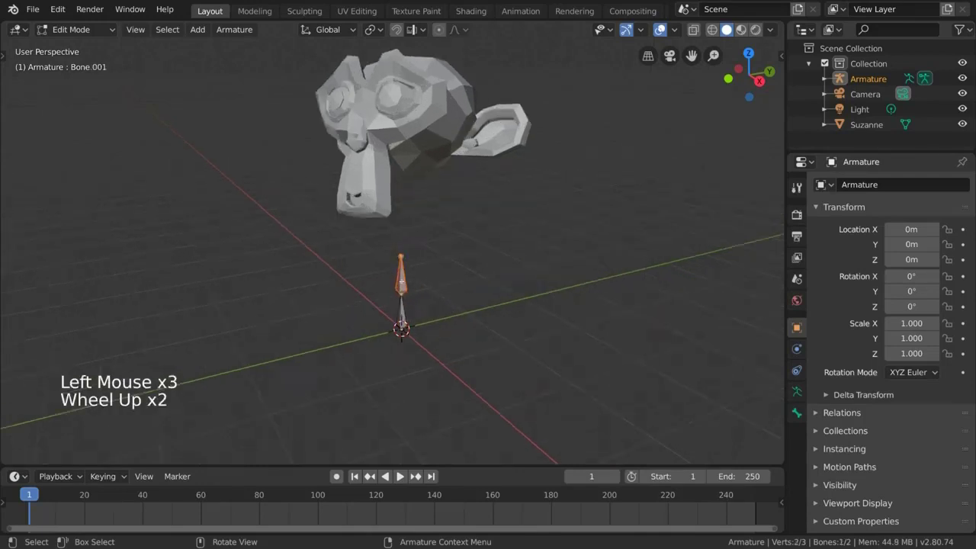
{"action": "left_click", "coordinate": [402, 282]}
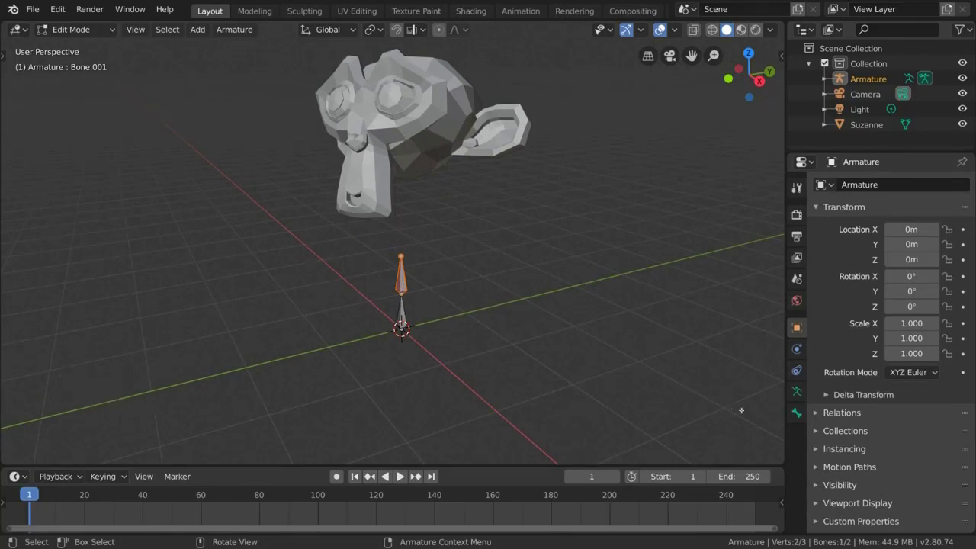
{"action": "left_click", "coordinate": [794, 424]}
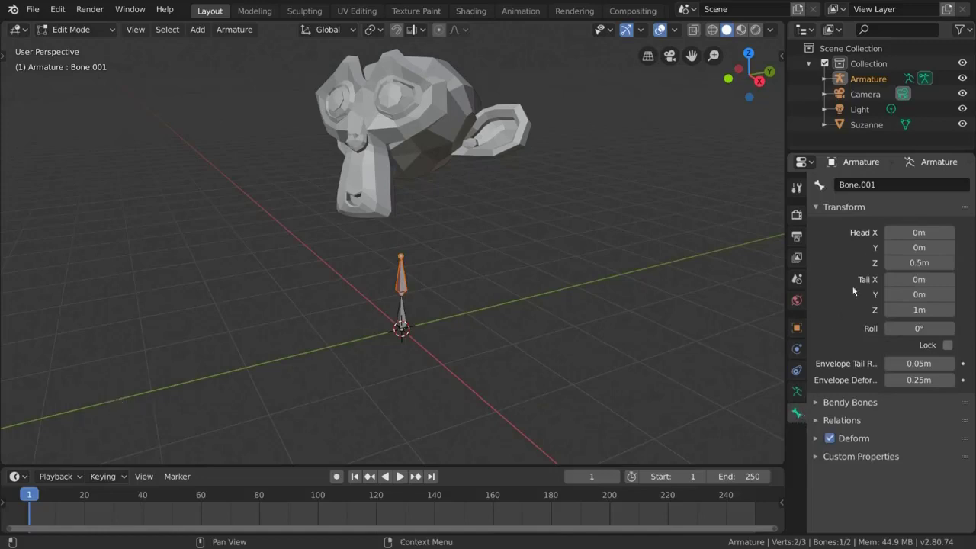
{"action": "left_click", "coordinate": [884, 186]}
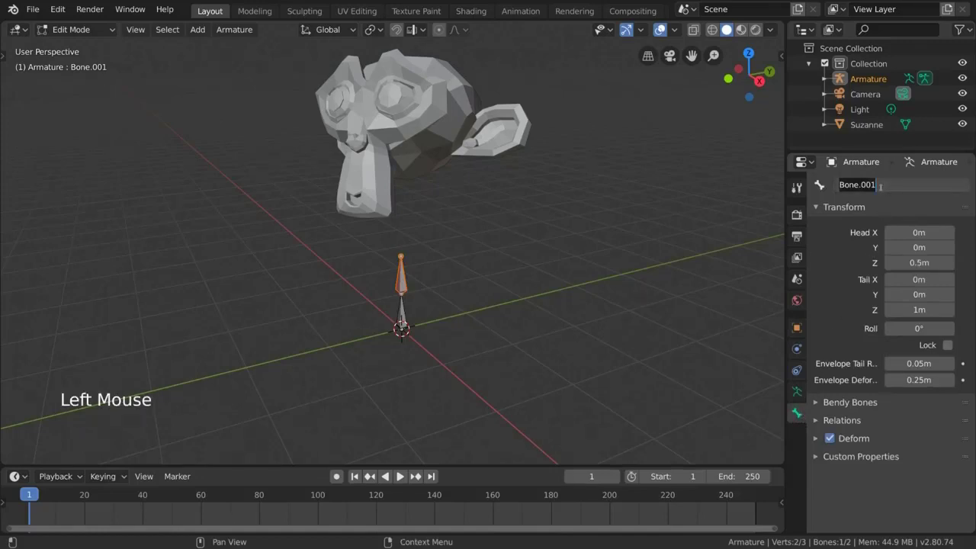
{"action": "type", "text": "Top"}
{"action": "key", "text": "Return"}
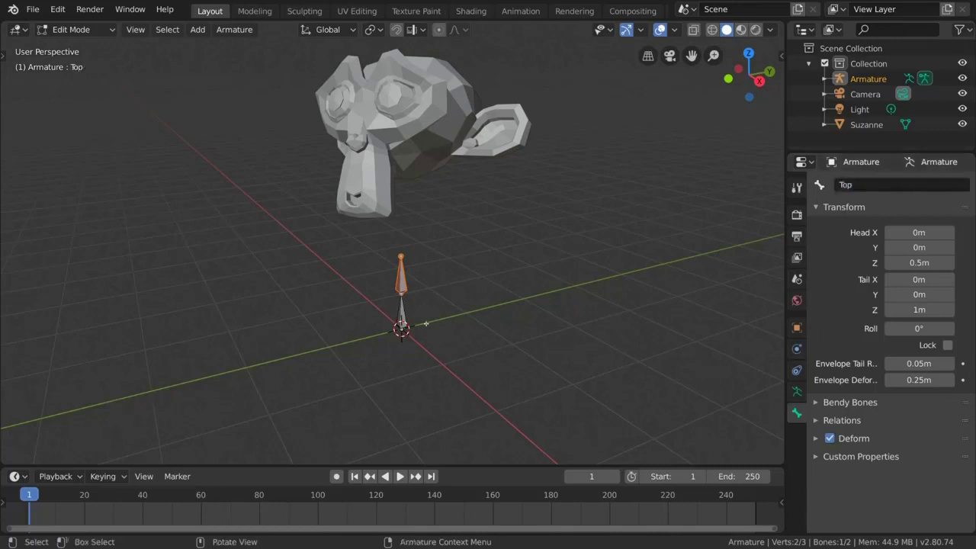
- Rename the armature's lower bone as Bottom, reselect the upper bone and return to Object Mode
{"action": "left_click", "coordinate": [404, 313]}
{"action": "double_click", "coordinate": [891, 183]}
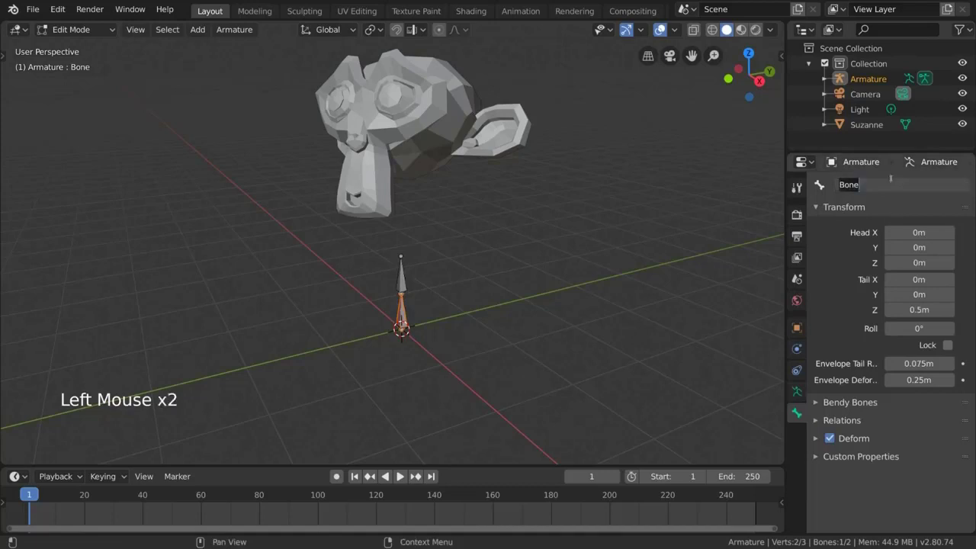
{"action": "type", "text": "Bottom"}
{"action": "key", "text": "Return"}
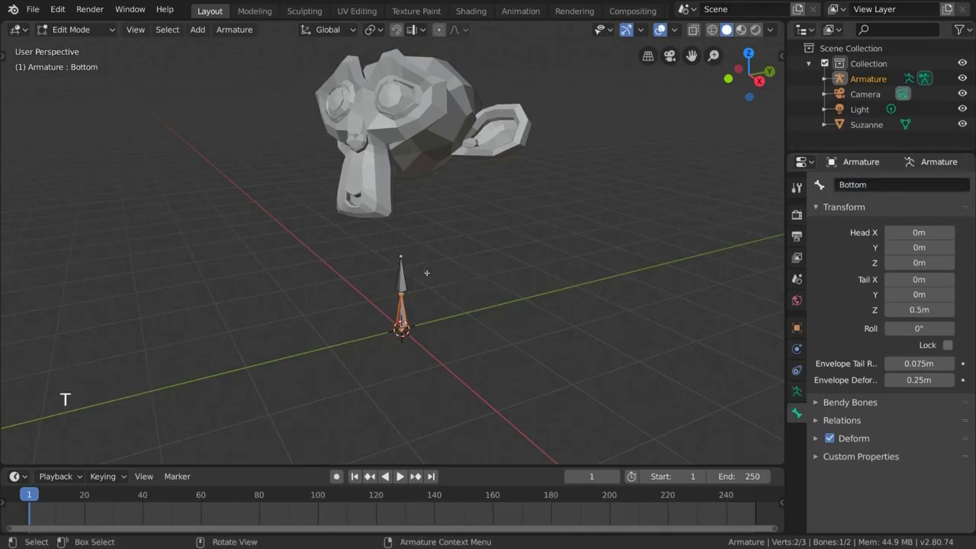
{"action": "left_click", "coordinate": [404, 275]}
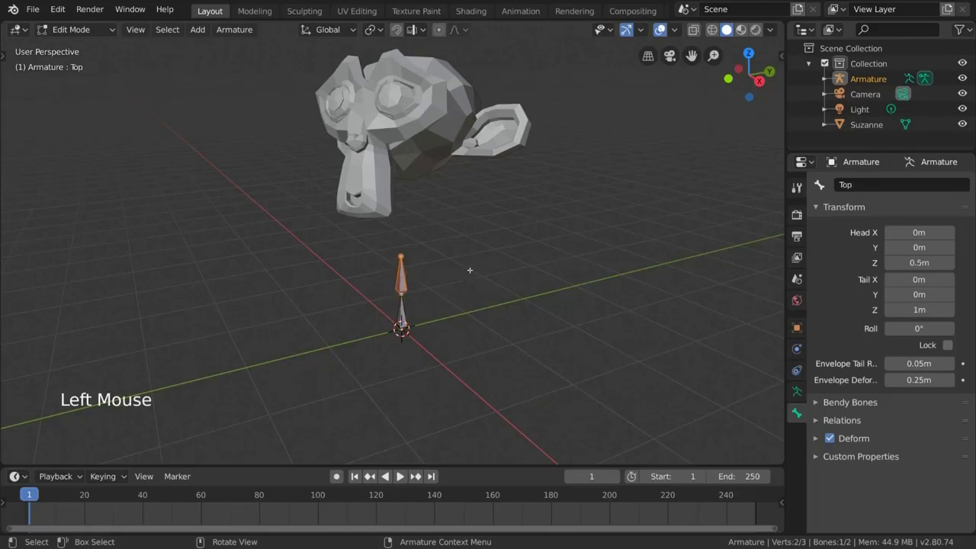
{"action": "key", "text": "Tab"}
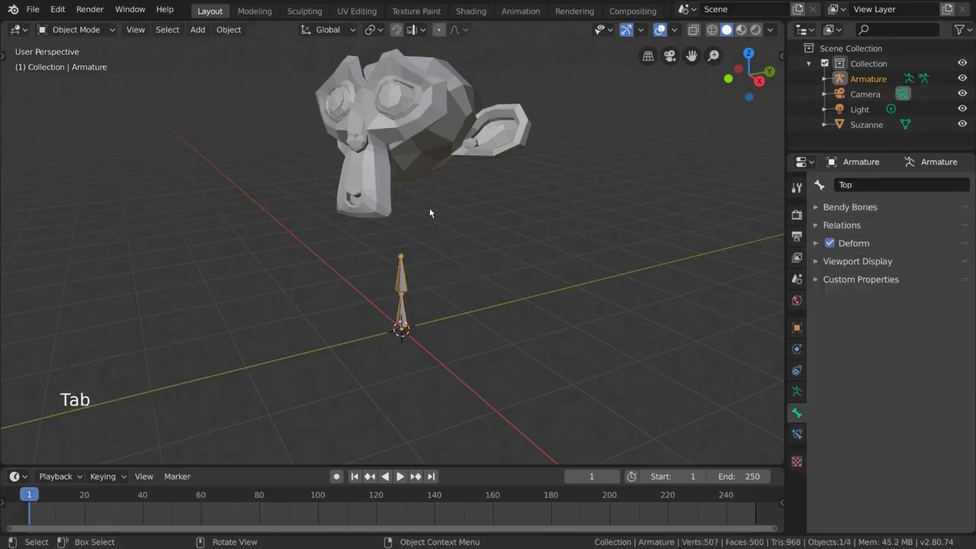
- Add a Copy Rotation constraint to the monkey with the armature as its target
{"action": "left_click", "coordinate": [403, 157]}
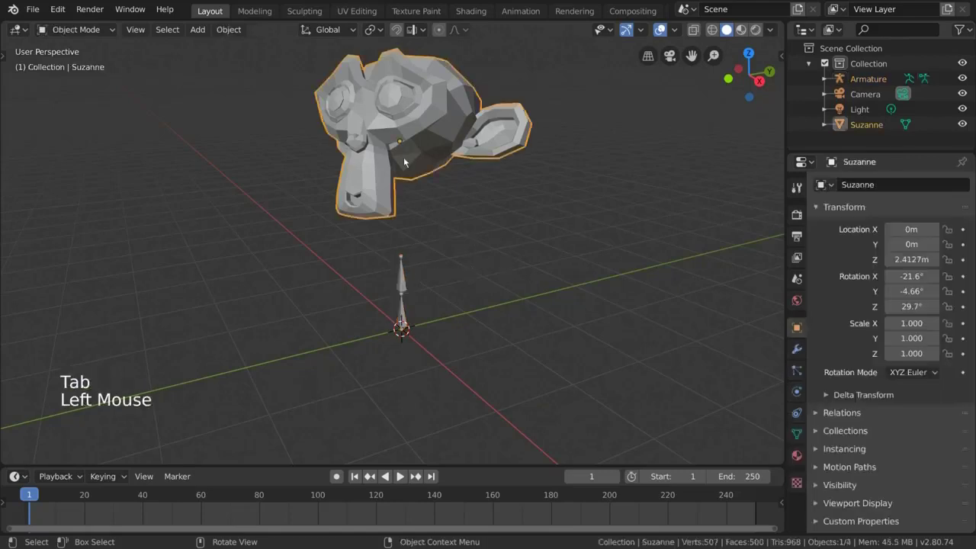
{"action": "left_click", "coordinate": [797, 413]}
{"action": "left_click", "coordinate": [904, 185]}
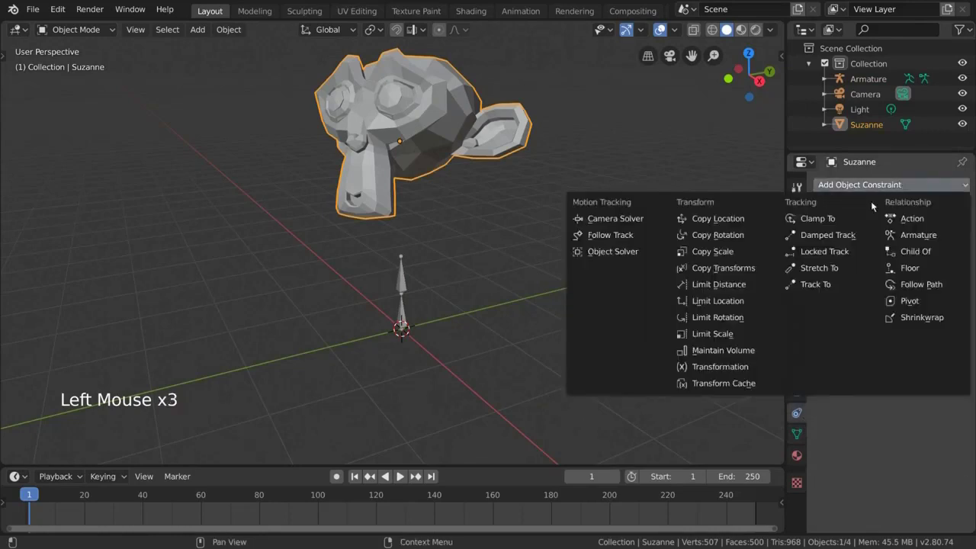
{"action": "left_click", "coordinate": [718, 235]}
{"action": "left_click", "coordinate": [959, 233]}
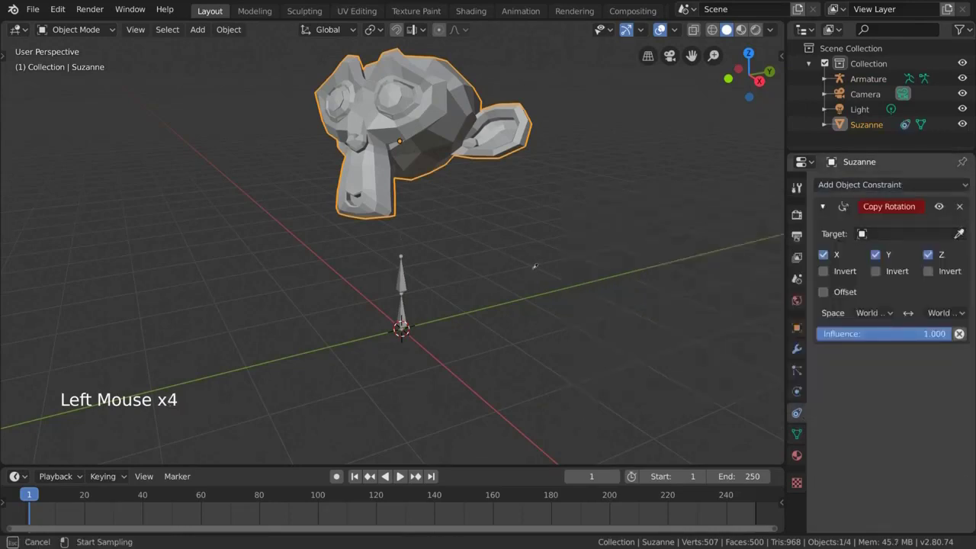
{"action": "left_click", "coordinate": [403, 274]}
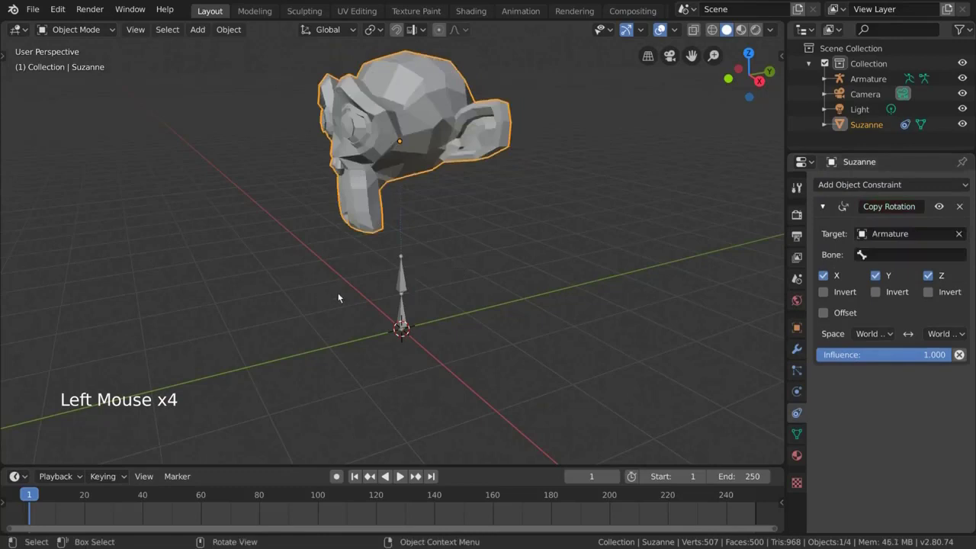
- Test the Copy Rotation constraint by rotating the monkey and the whole armature, and reselect the monkey
{"action": "key", "text": "r"}
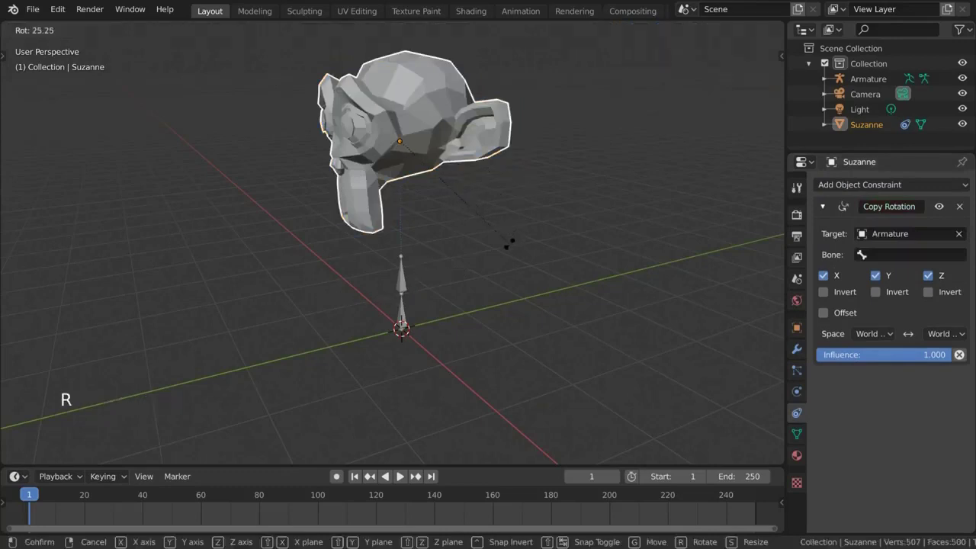
{"action": "left_click", "coordinate": [409, 285]}
{"action": "key", "text": "r"}
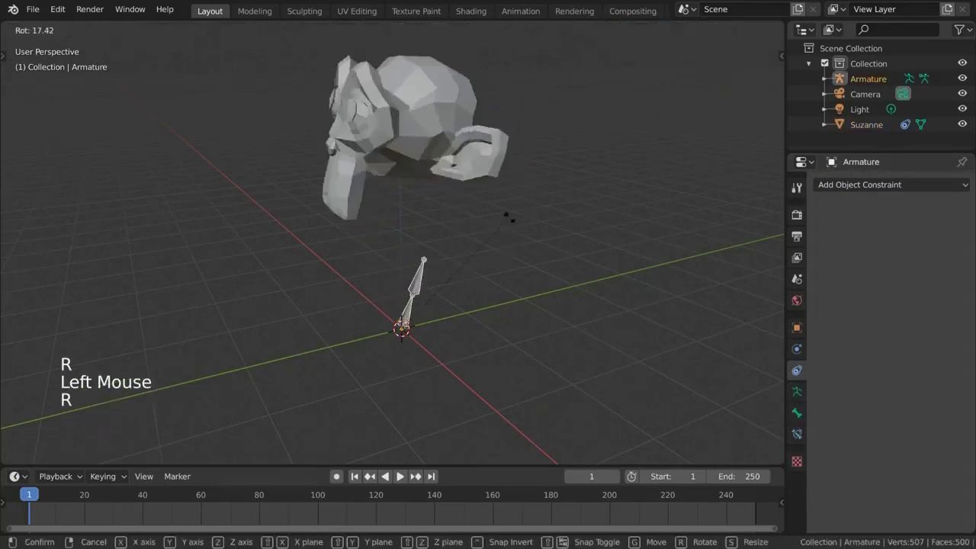
{"action": "left_click", "coordinate": [441, 153]}
{"action": "left_click", "coordinate": [441, 154]}
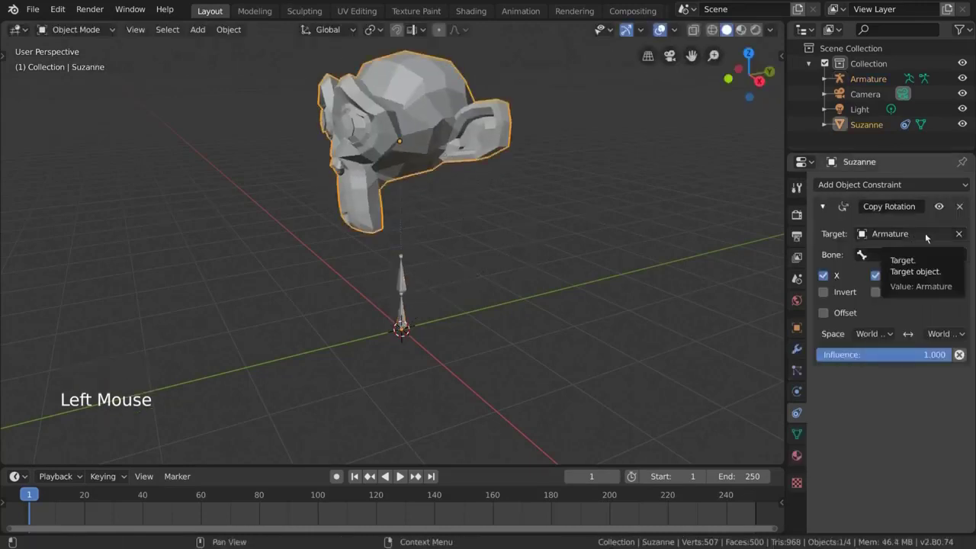
- Try moving the armature's Top bone in Edit Mode
{"action": "left_click", "coordinate": [402, 290]}
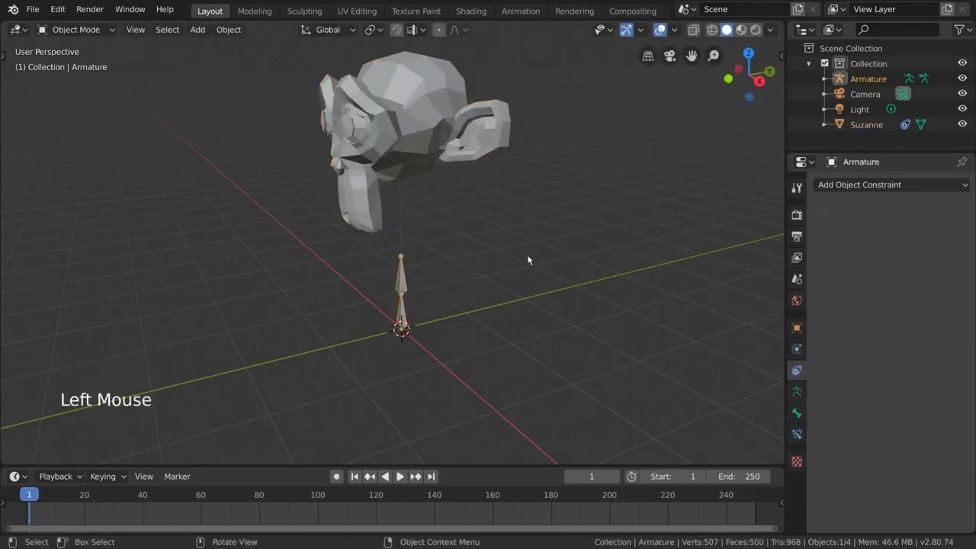
{"action": "key", "text": "Tab"}
{"action": "key", "text": "g"}
{"action": "right_click", "coordinate": [450, 247]}
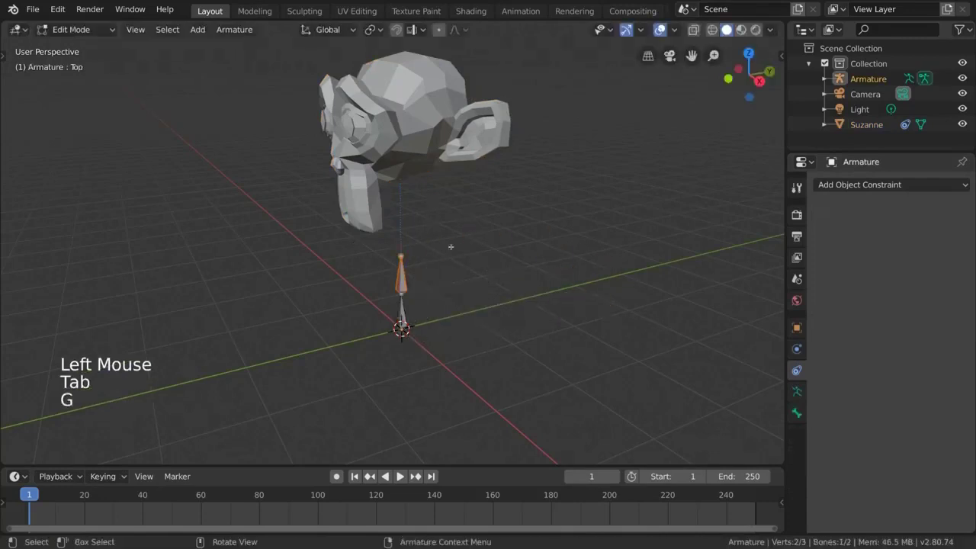
- Try rotating the Top bone in Pose Mode and return the armature to Object Mode
{"action": "key", "text": "Tab"}
{"action": "key", "text": "ctrl+Tab"}
{"action": "left_click", "coordinate": [403, 282]}
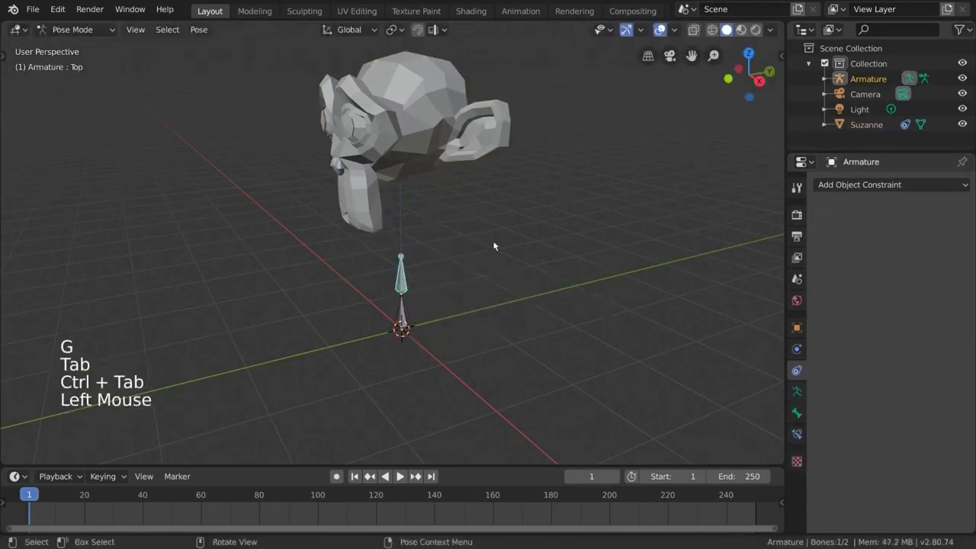
{"action": "key", "text": "r"}
{"action": "right_click", "coordinate": [503, 244]}
{"action": "key", "text": "ctrl+Tab"}
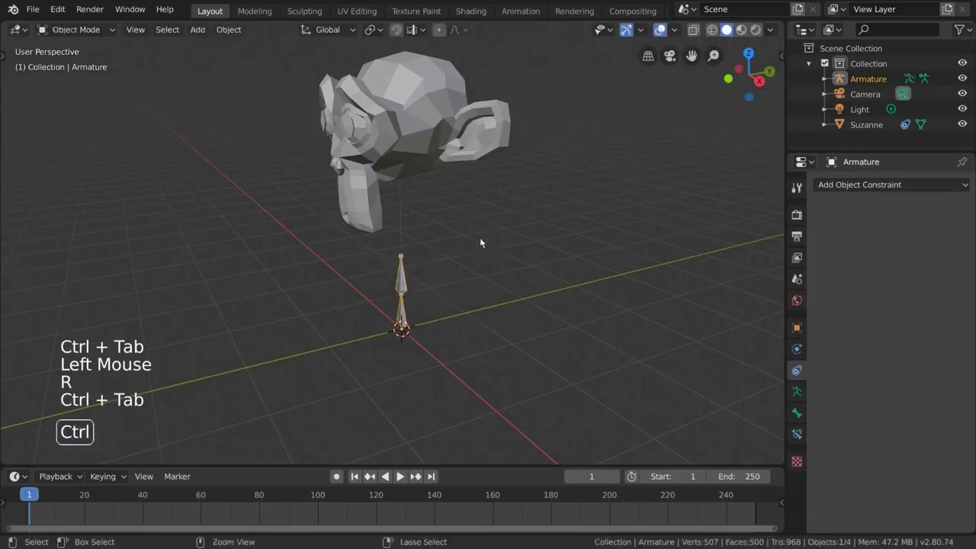
- Set the Top bone as the bone target of the monkey's Copy Rotation constraint
{"action": "left_click", "coordinate": [416, 132]}
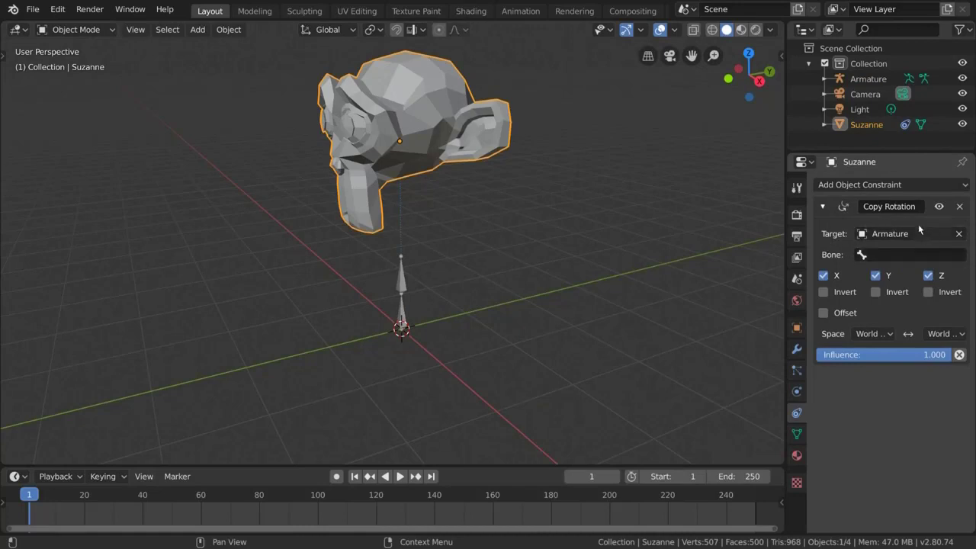
{"action": "left_click", "coordinate": [892, 256]}
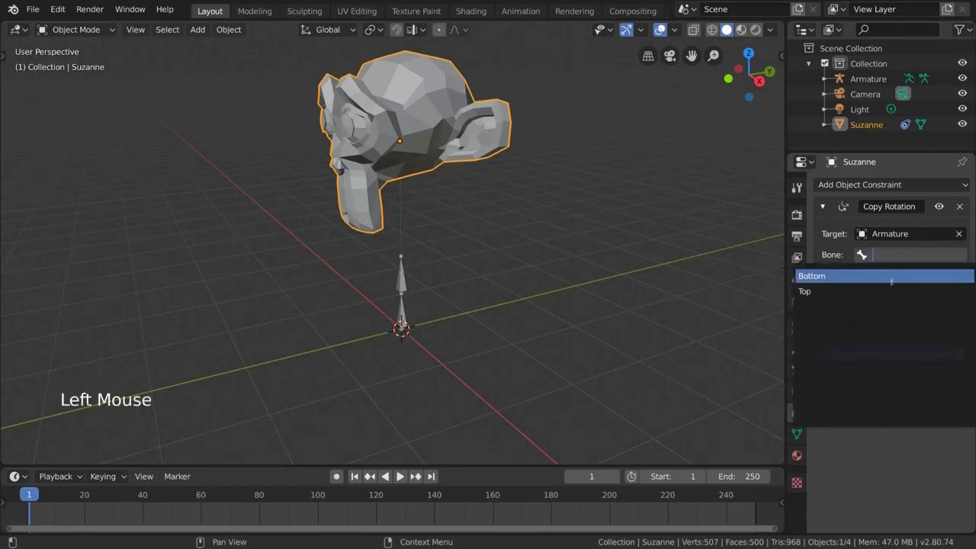
{"action": "left_click", "coordinate": [861, 292]}
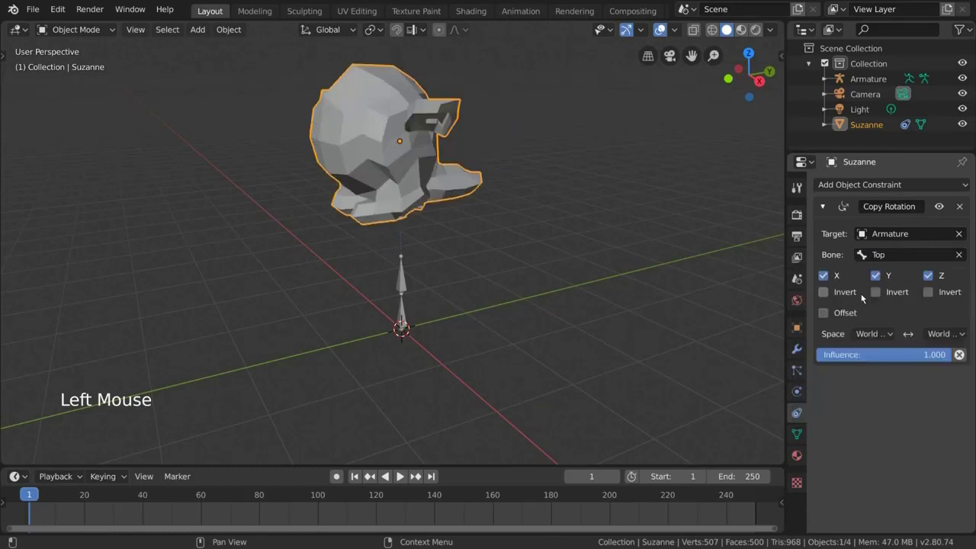
{"action": "left_click", "coordinate": [917, 260]}
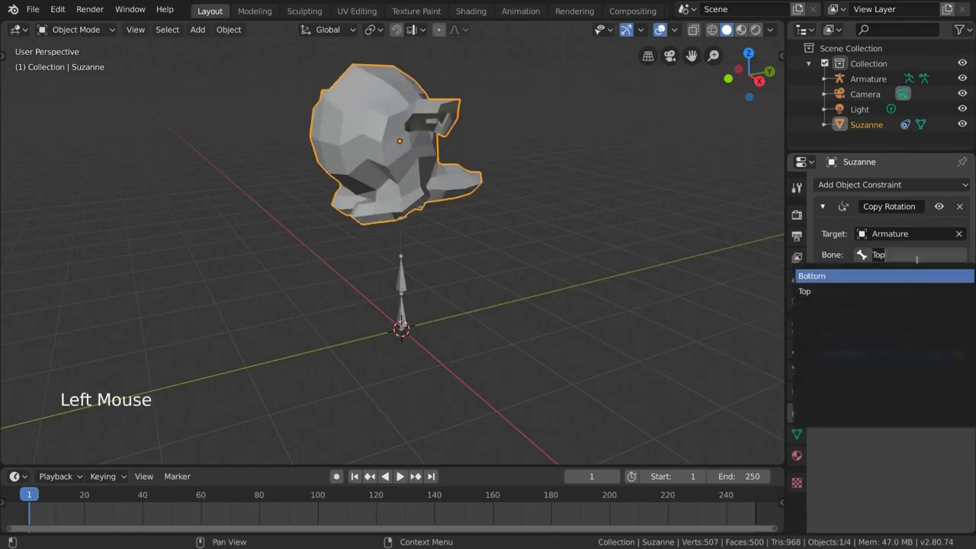
{"action": "left_click", "coordinate": [919, 290]}
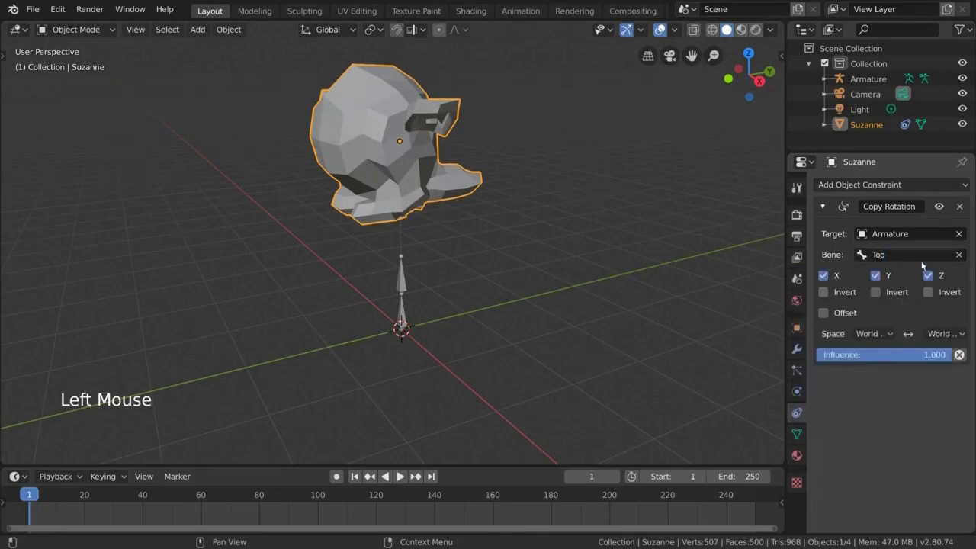
- Try rotating the armature's Top bone in Pose Mode to test the monkey's constraint, and return the armature to Object Mode
{"action": "left_click", "coordinate": [408, 288]}
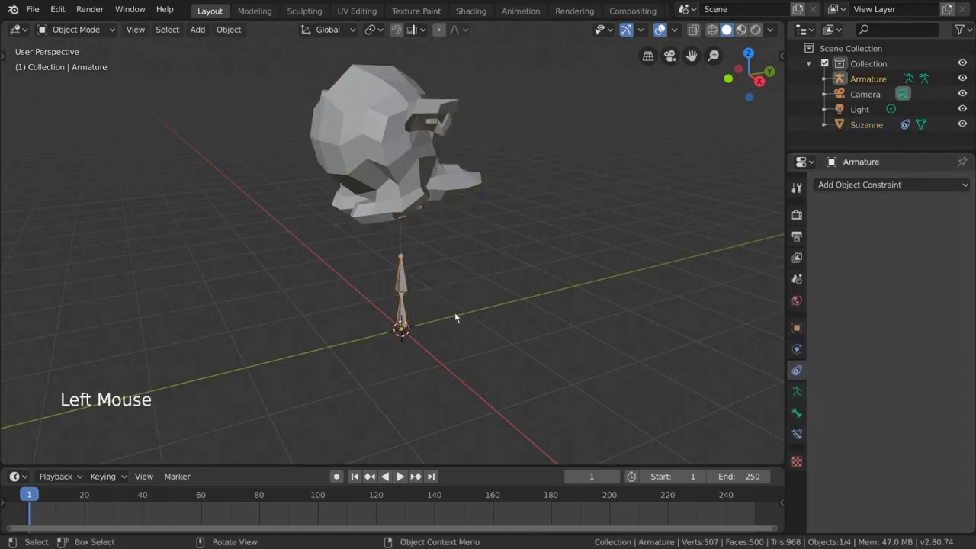
{"action": "key", "text": "ctrl+Tab"}
{"action": "key", "text": "r"}
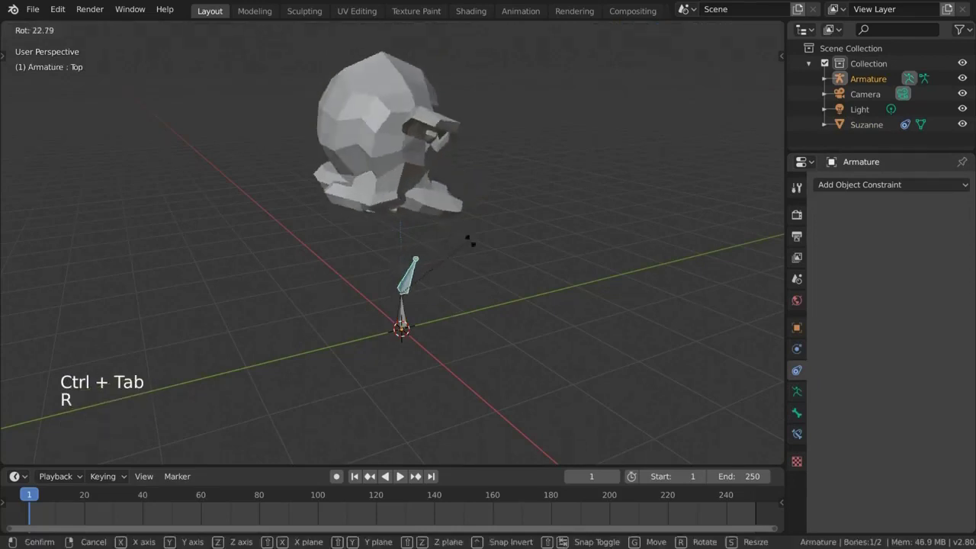
{"action": "key", "text": "r"}
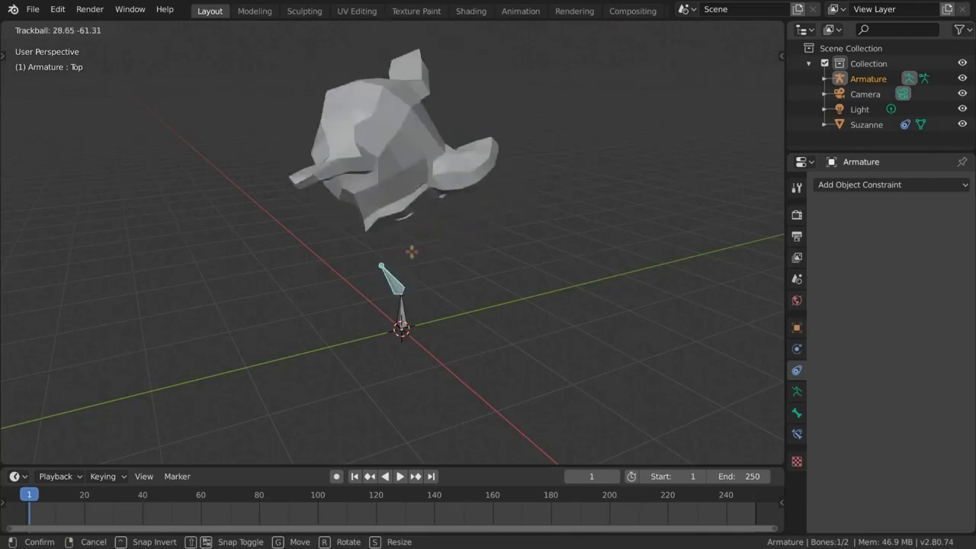
{"action": "key", "text": "Escape"}
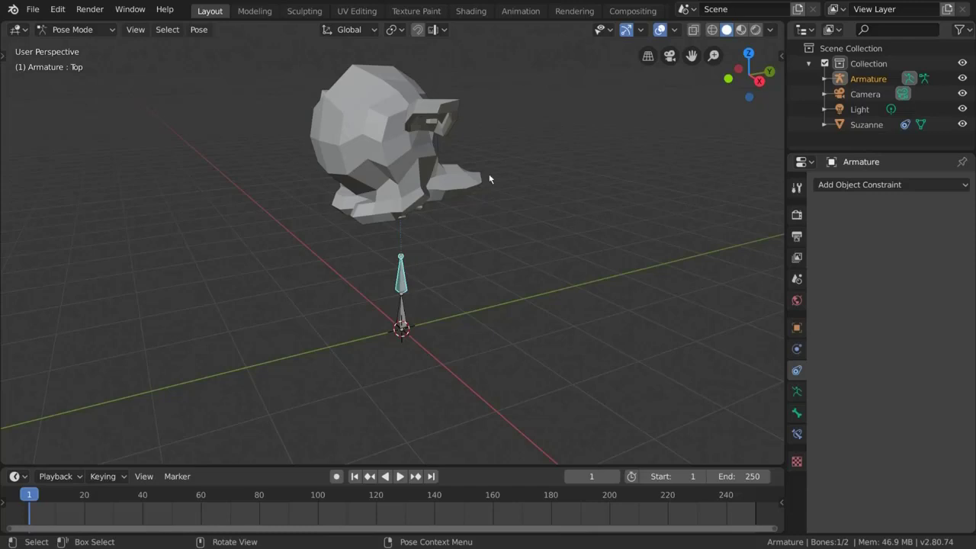
{"action": "key", "text": "ctrl+Tab"}
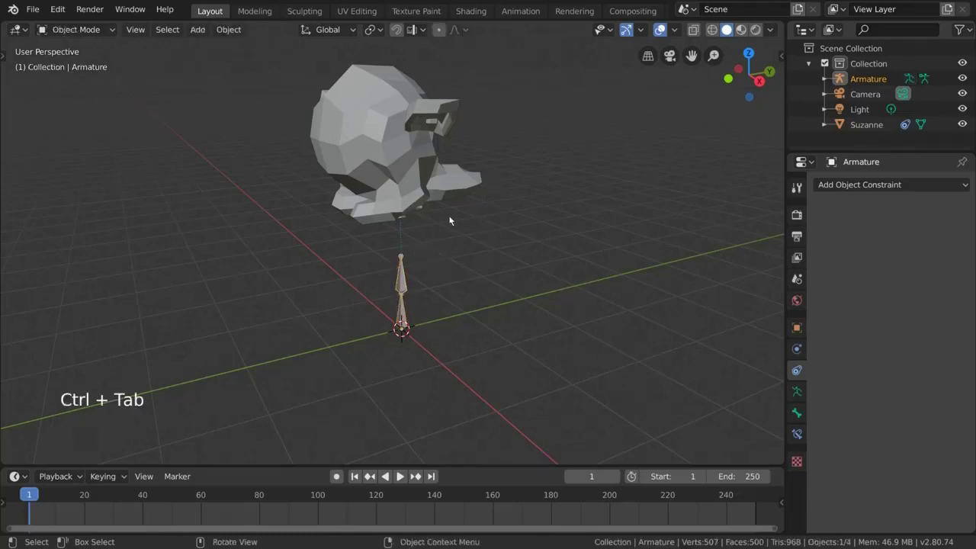
- Remove the monkey's Copy Rotation constraint and put the armature in Pose Mode
{"action": "left_click", "coordinate": [430, 183]}
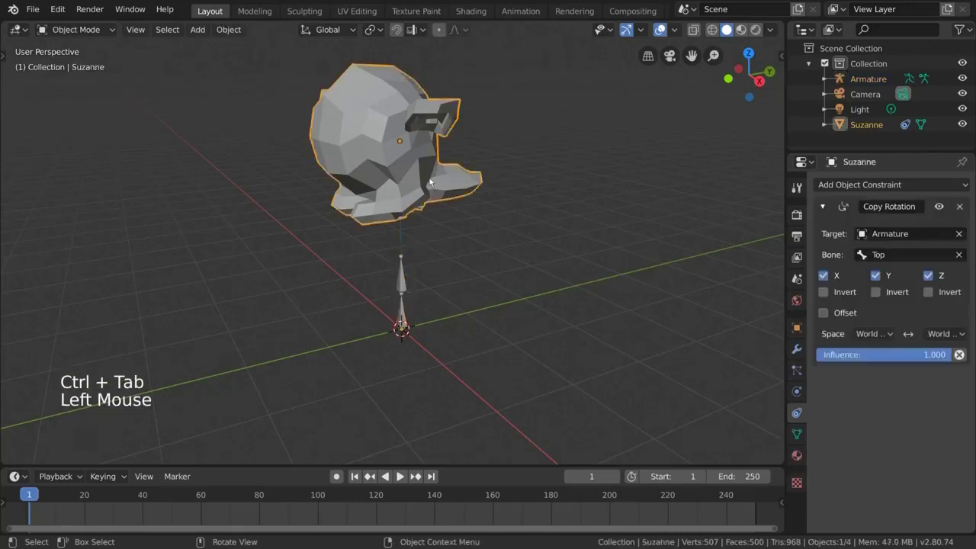
{"action": "left_click", "coordinate": [959, 206]}
{"action": "left_click", "coordinate": [412, 284]}
{"action": "key", "text": "ctrl+Tab"}
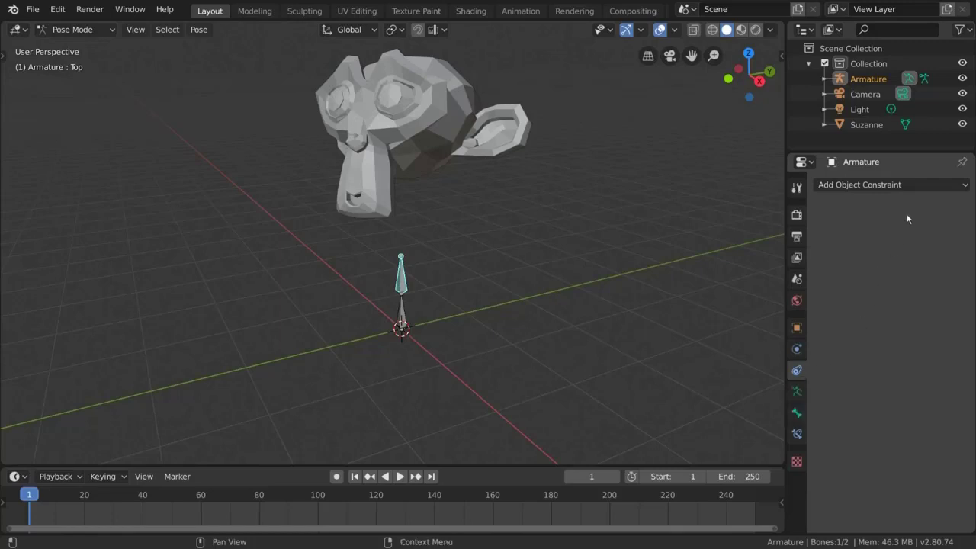
- Add a Copy Rotation object constraint to the armature with Suzanne as its target
{"action": "left_click", "coordinate": [858, 184]}
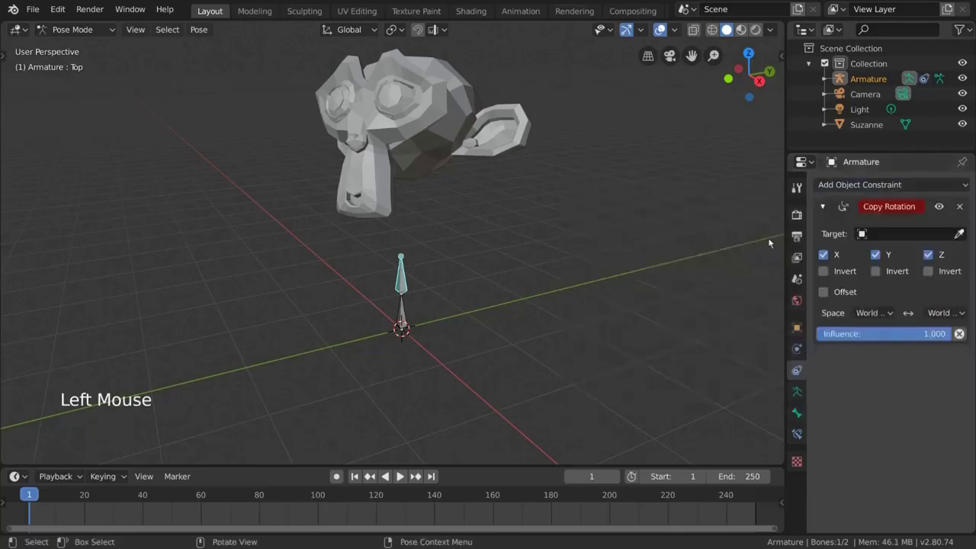
{"action": "left_click", "coordinate": [731, 237]}
{"action": "left_click", "coordinate": [440, 157]}
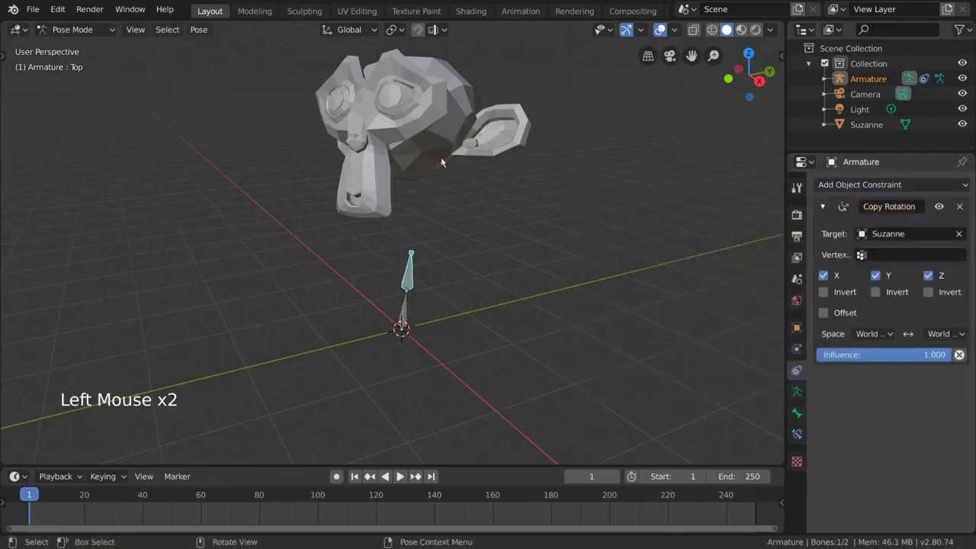
{"action": "left_click", "coordinate": [449, 183]}
- Try rotating the monkey in Object Mode to test the armature's constraint, and remove that constraint from the armature
{"action": "key", "text": "ctrl+Tab"}
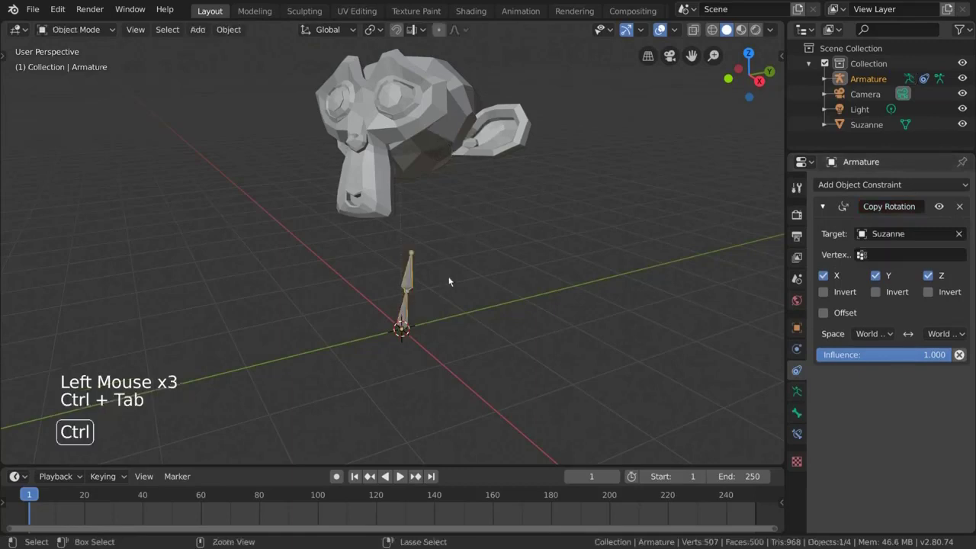
{"action": "left_click", "coordinate": [497, 148]}
{"action": "key", "text": "r"}
{"action": "key", "text": "r"}
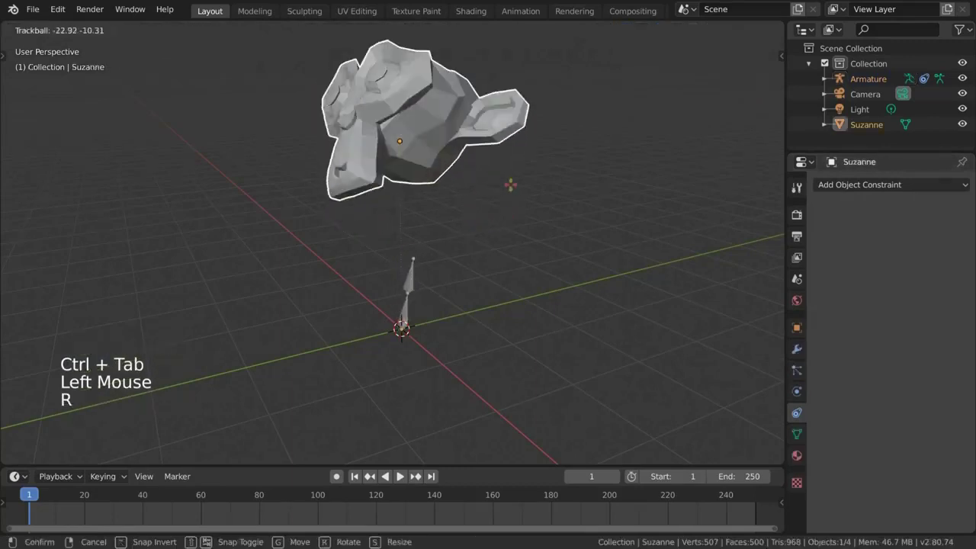
{"action": "key", "text": "r"}
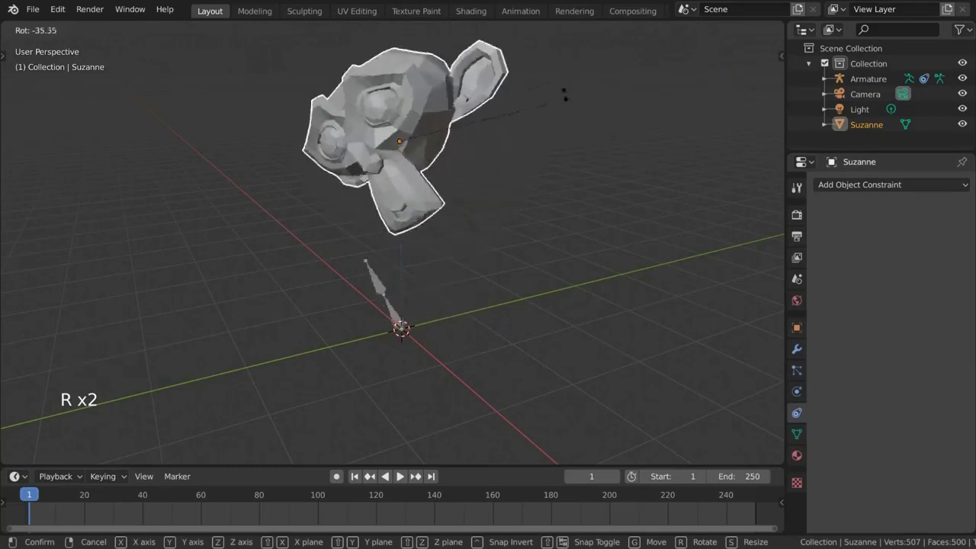
{"action": "right_click", "coordinate": [504, 223]}
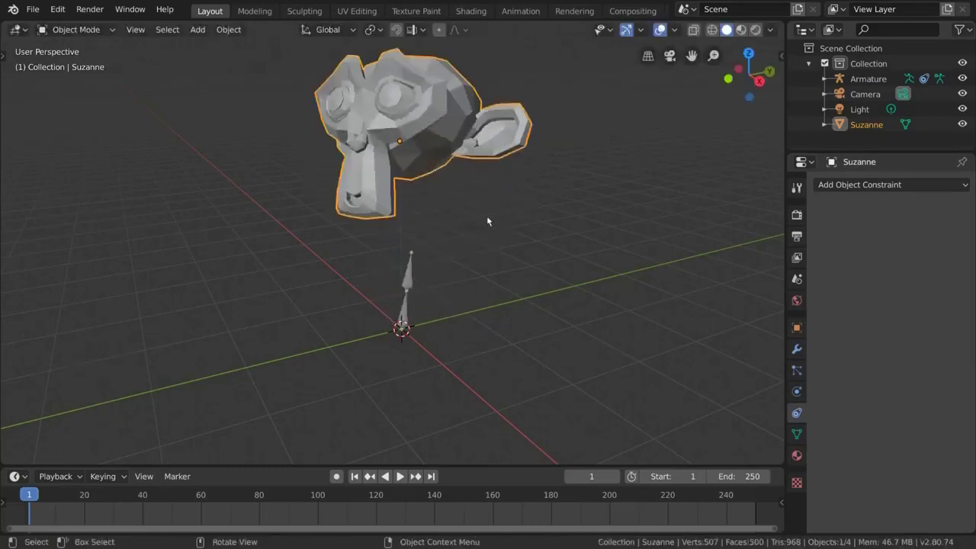
{"action": "key", "text": "r"}
{"action": "key", "text": "r"}
{"action": "right_click", "coordinate": [478, 235]}
{"action": "left_click", "coordinate": [410, 284]}
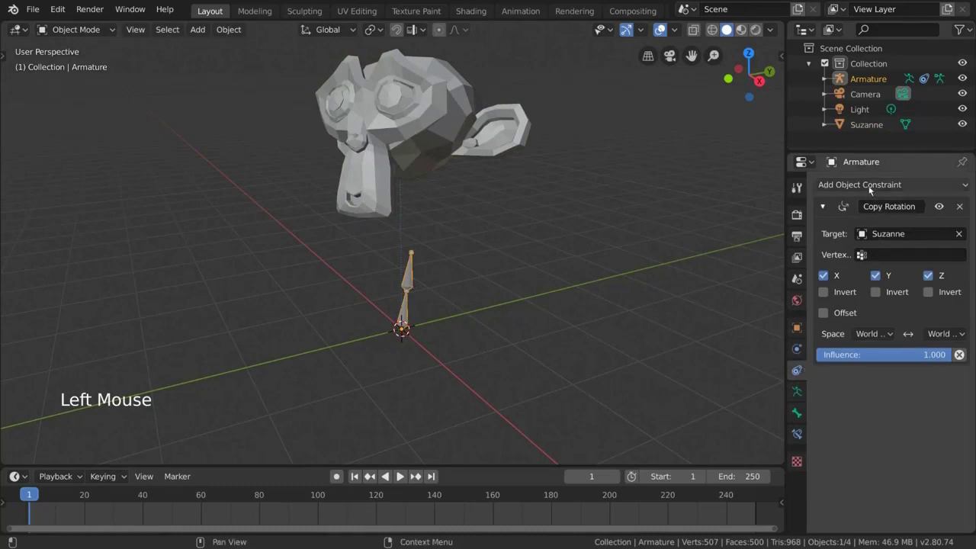
{"action": "left_click", "coordinate": [960, 207]}
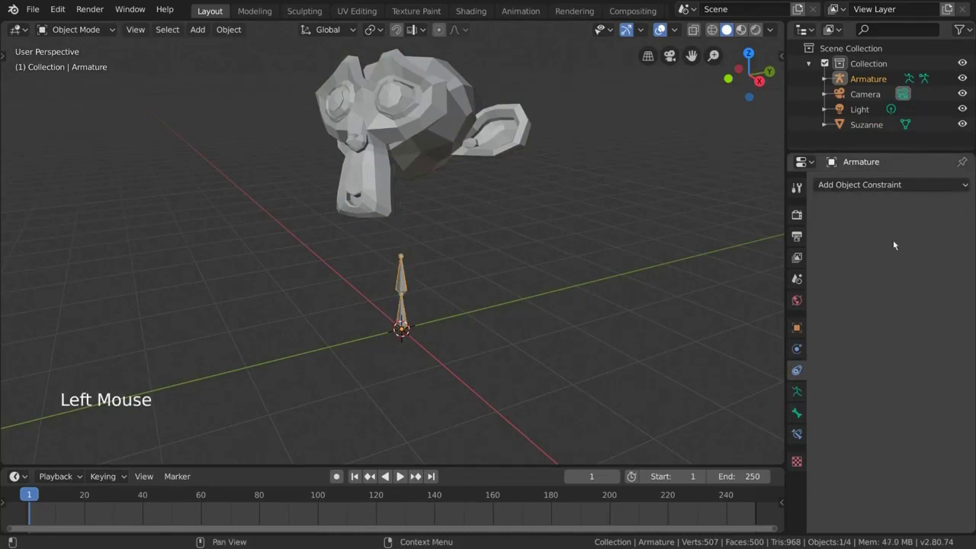
- Add a Copy Rotation bone constraint to the armature's Top bone in Pose Mode, with Suzanne as its target
{"action": "left_click", "coordinate": [803, 438]}
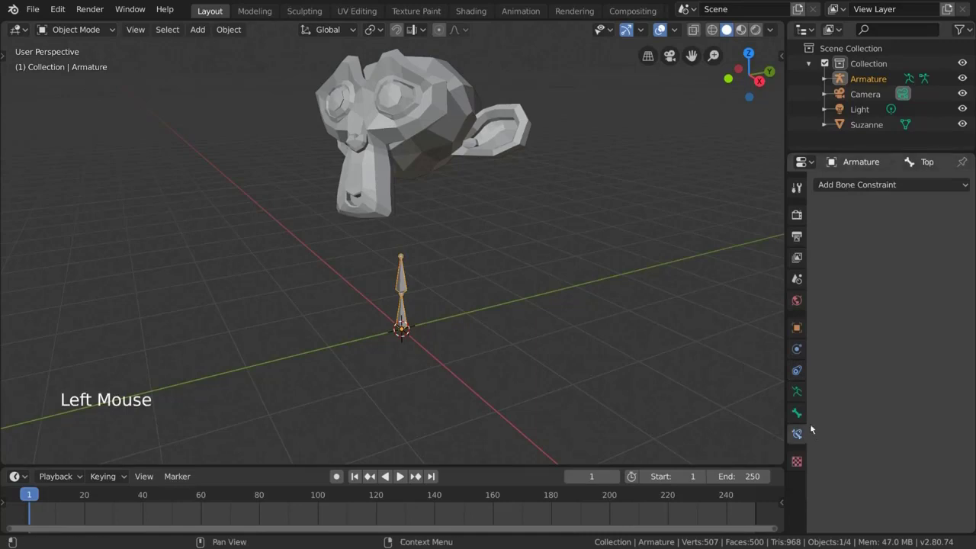
{"action": "key", "text": "ctrl+Tab"}
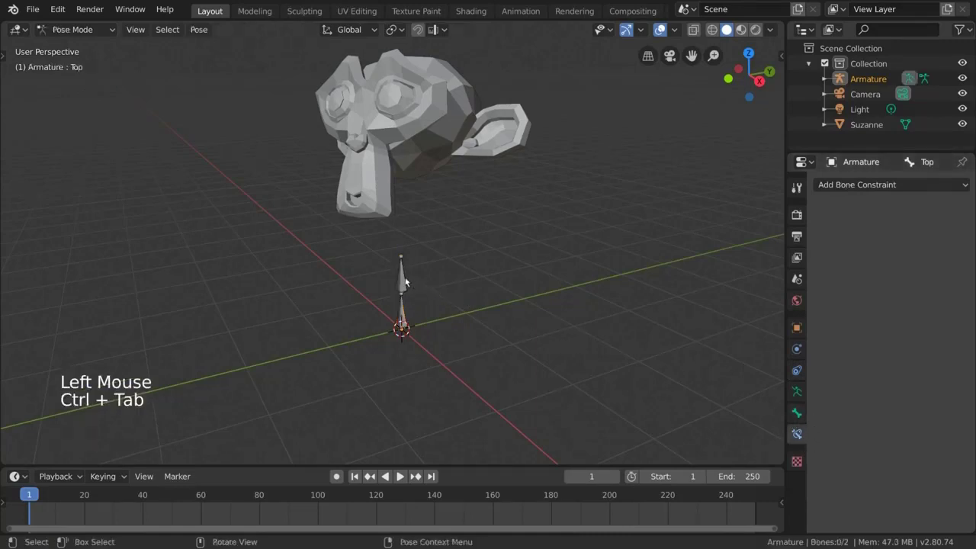
{"action": "left_click", "coordinate": [405, 281]}
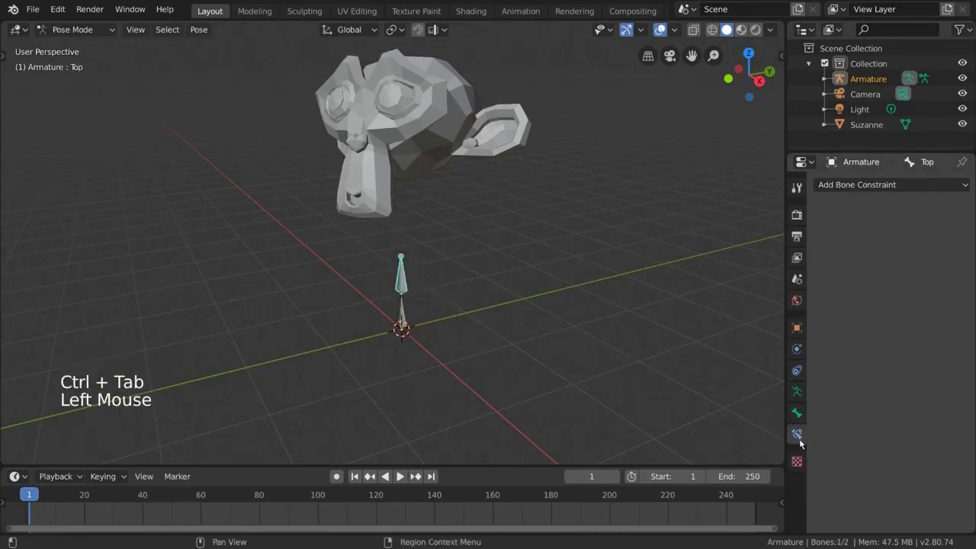
{"action": "left_click", "coordinate": [870, 185]}
{"action": "left_click", "coordinate": [732, 236]}
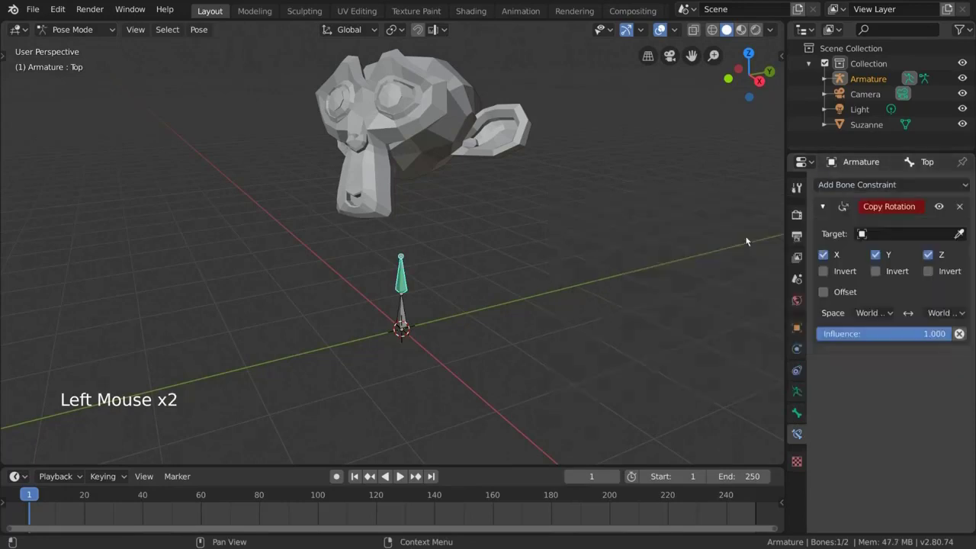
{"action": "left_click", "coordinate": [958, 234]}
{"action": "left_click", "coordinate": [450, 138]}
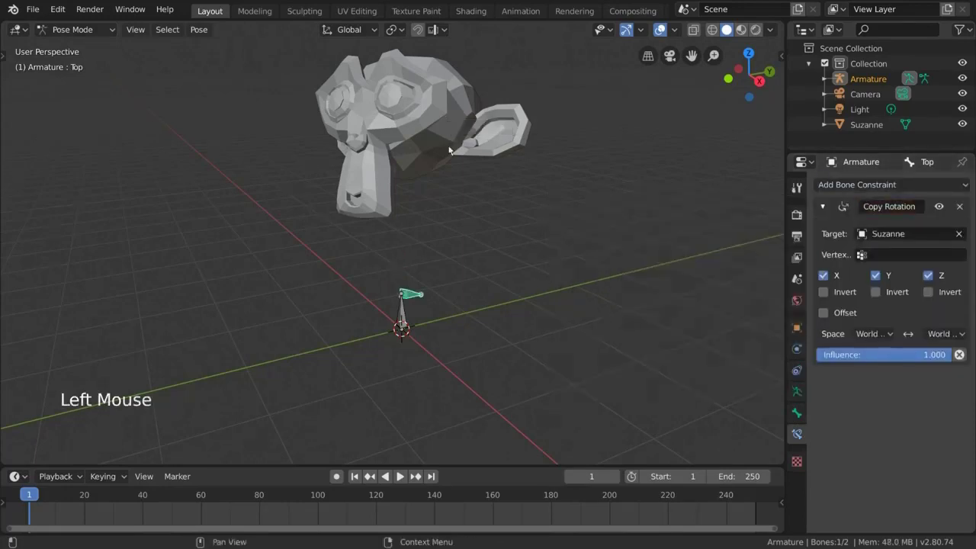
- Test the Top bone's constraint in Object Mode by rotating the monkey freely, clearing its rotation and rotating it about global X
{"action": "key", "text": "ctrl+Tab"}
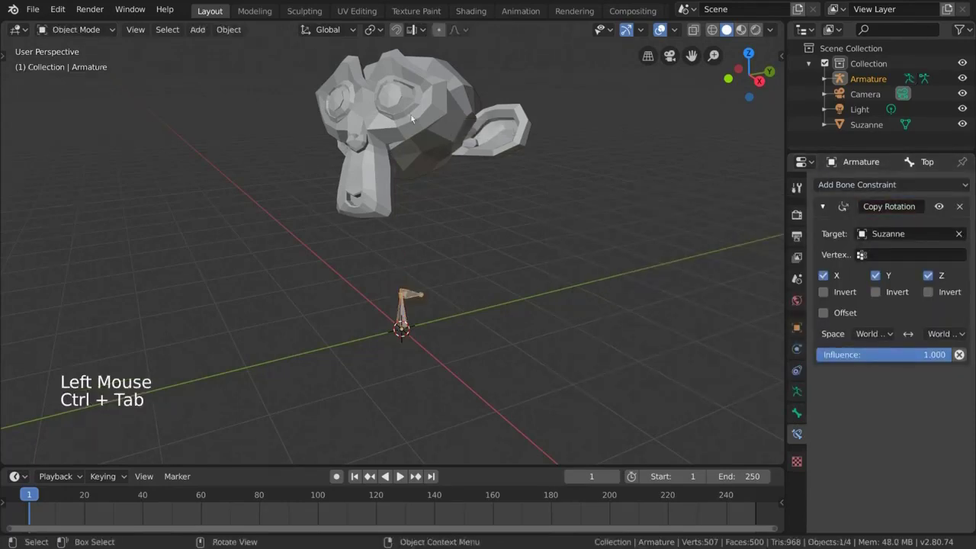
{"action": "left_click", "coordinate": [415, 154]}
{"action": "key", "text": "r"}
{"action": "key", "text": "r"}
{"action": "key", "text": "alt+r"}
{"action": "key", "text": "r"}
{"action": "key", "text": "x"}
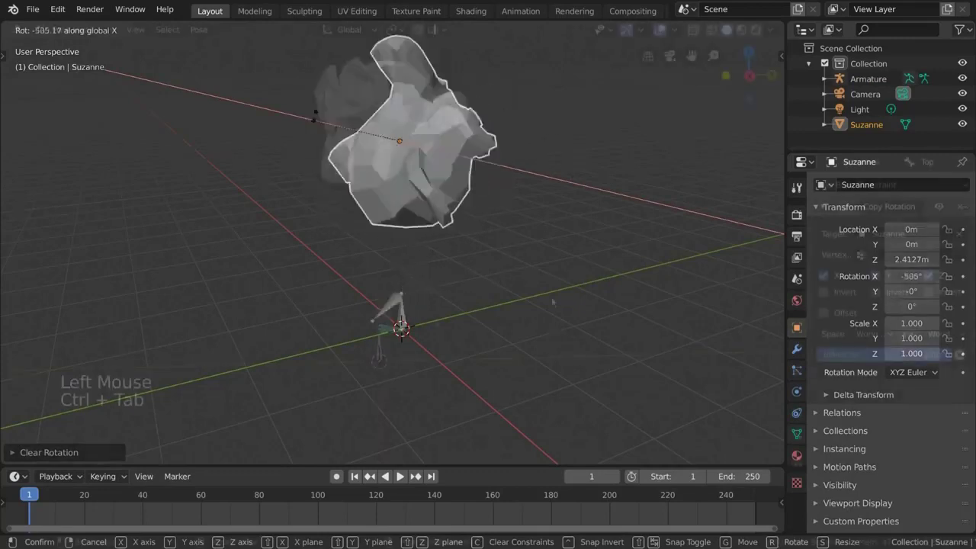
{"action": "left_click", "coordinate": [888, 184]}
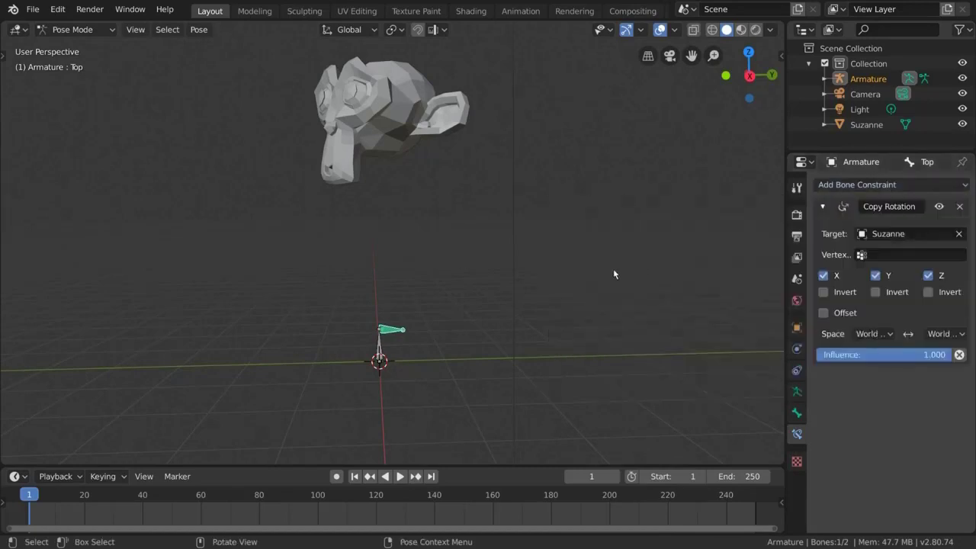
{"action": "scroll", "coordinate": [550, 238], "scroll_direction": "down", "scroll_amount": 2}
{"action": "middle_click_drag", "start_coordinate": [551, 239], "coordinate": [567, 242]}
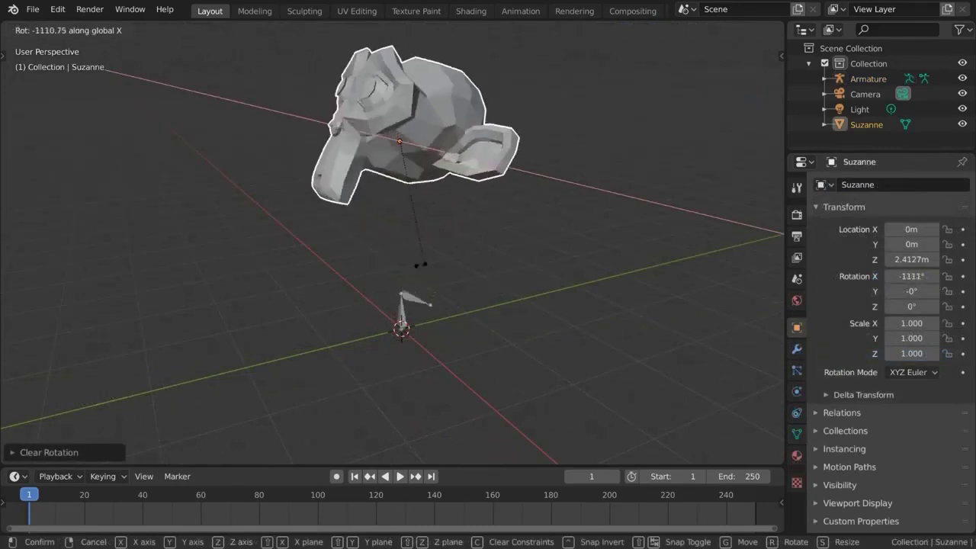
{"action": "right_click", "coordinate": [573, 249]}
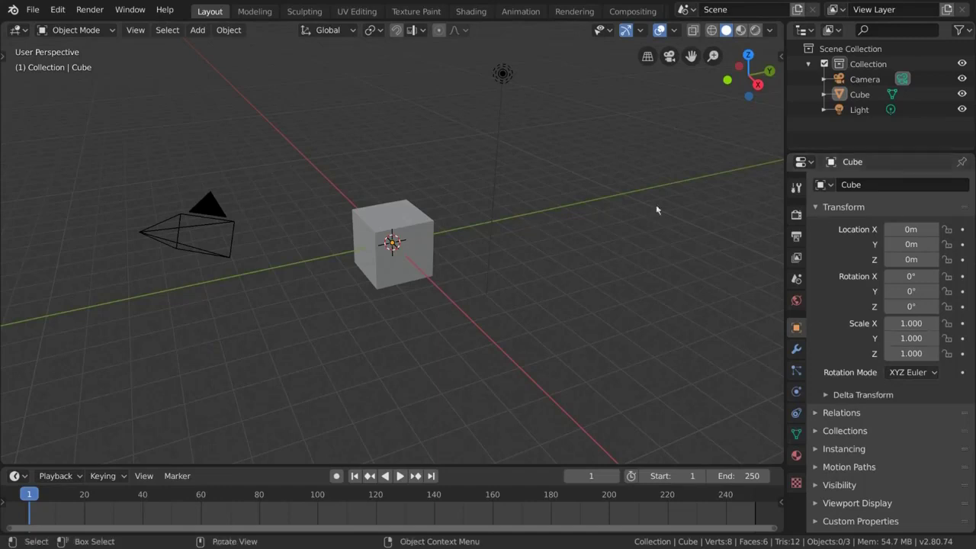
- Select the default cube, camera and light in turn
{"action": "left_click", "coordinate": [424, 228]}
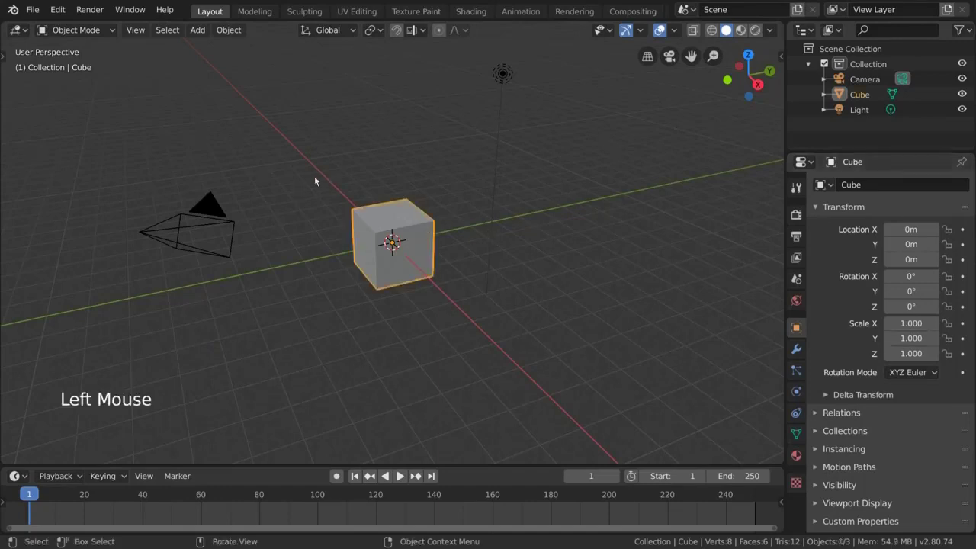
{"action": "left_click", "coordinate": [211, 206]}
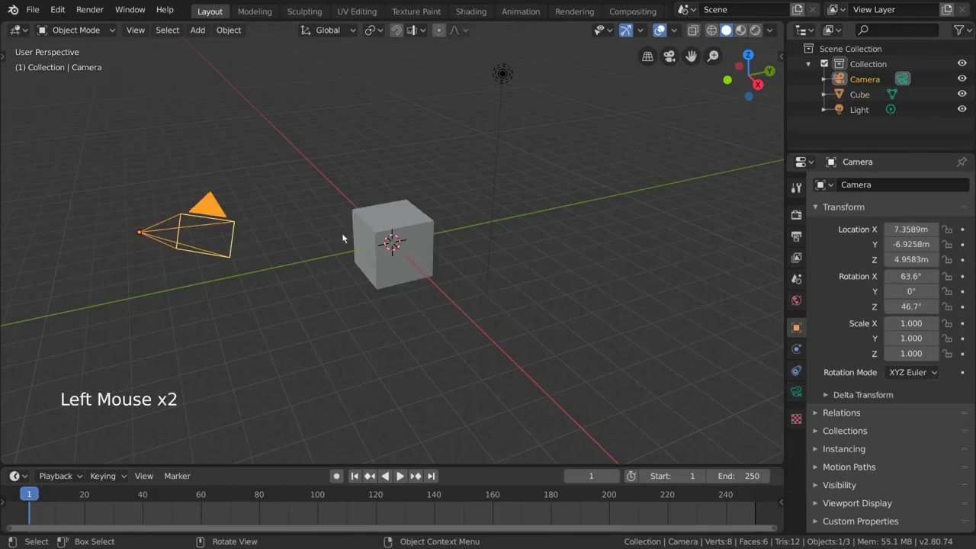
{"action": "left_click", "coordinate": [383, 227]}
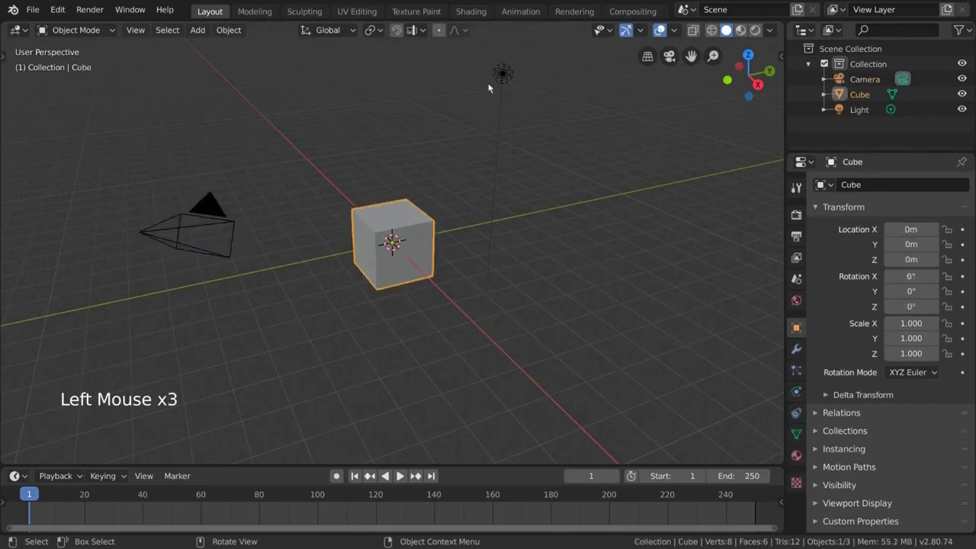
{"action": "left_click", "coordinate": [500, 74]}
{"action": "left_click", "coordinate": [412, 221]}
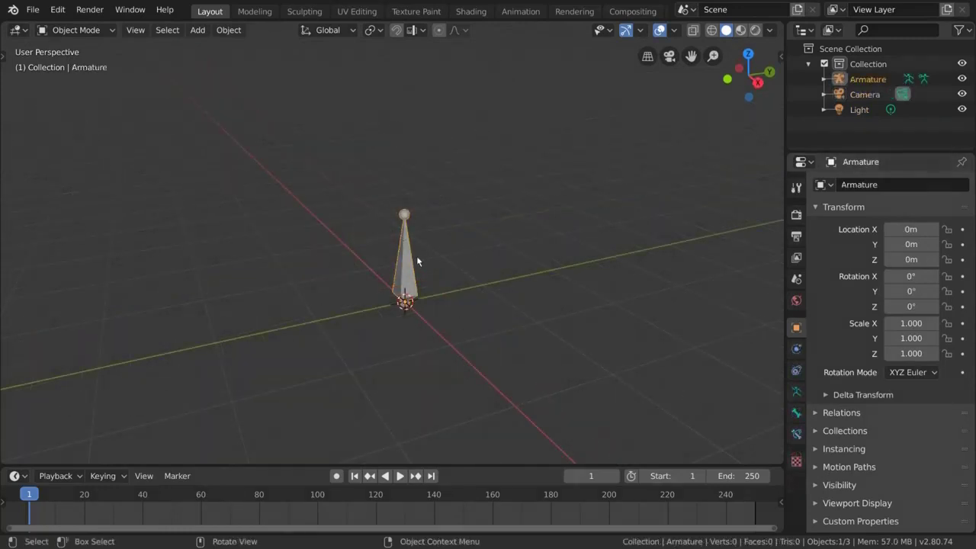
- Put the single-bone armature in Pose Mode and open the list of bone constraints that can be added
{"action": "left_click", "coordinate": [418, 266]}
{"action": "key", "text": "ctrl+Tab"}
{"action": "left_click", "coordinate": [796, 434]}
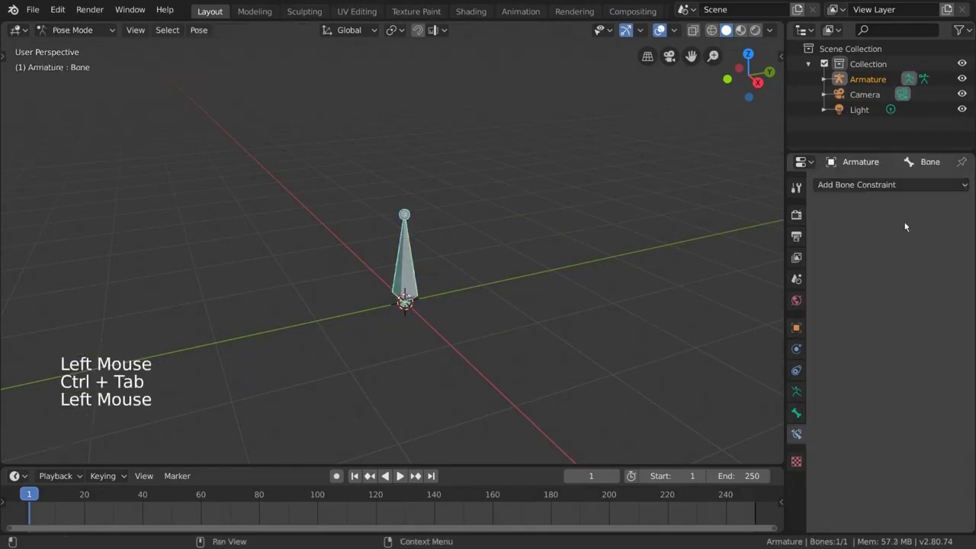
{"action": "left_click", "coordinate": [924, 185]}
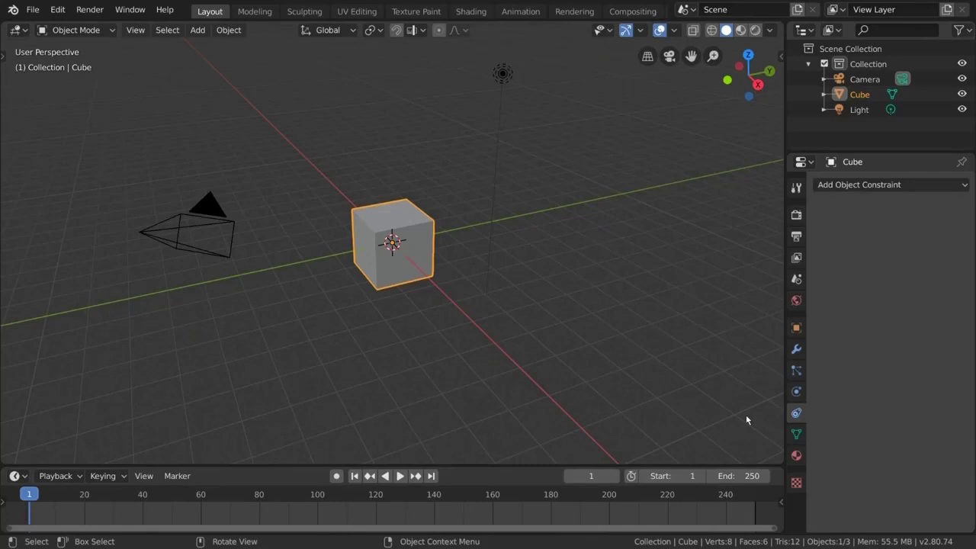
- Delete the default cube from the scene
{"action": "left_click", "coordinate": [712, 375]}
{"action": "left_click", "coordinate": [417, 222]}
{"action": "key", "text": "Delete"}
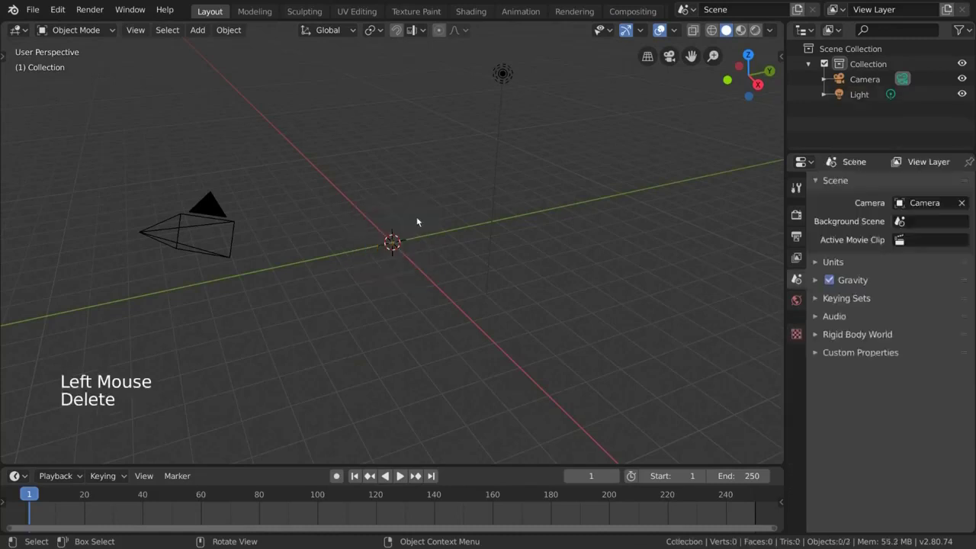
- Add a Monkey mesh to the scene and display its object constraint settings
{"action": "left_click", "coordinate": [198, 29]}
{"action": "mouse_move", "coordinate": [276, 52]}
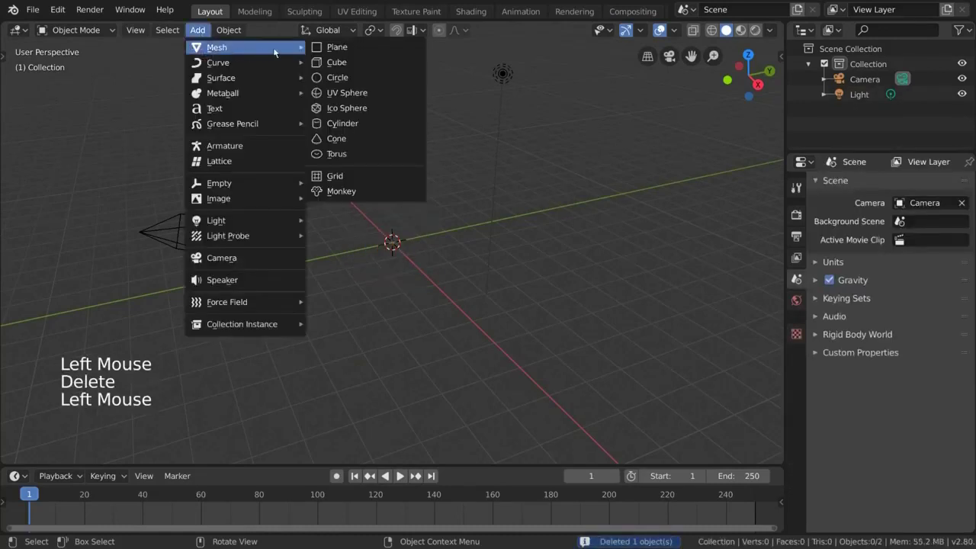
{"action": "left_click", "coordinate": [347, 191]}
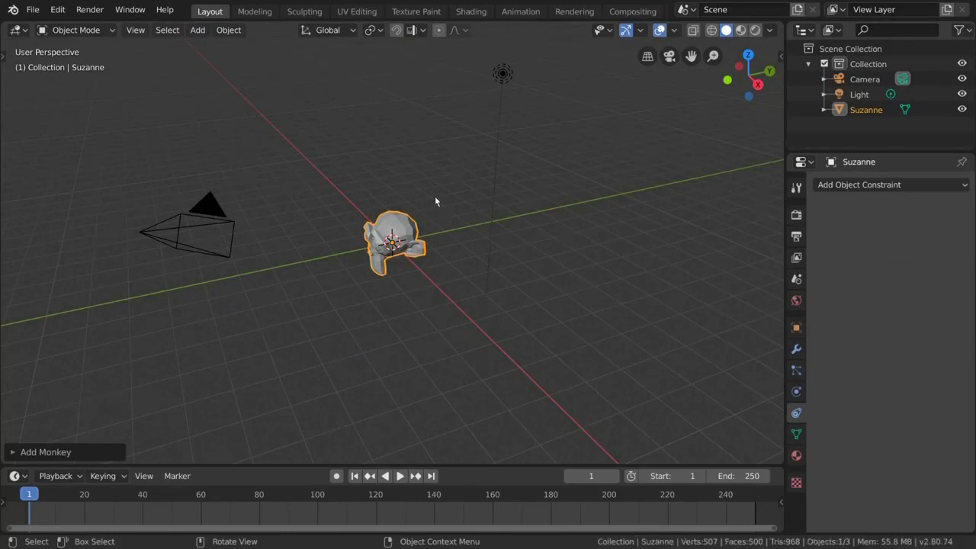
{"action": "left_click", "coordinate": [796, 415]}
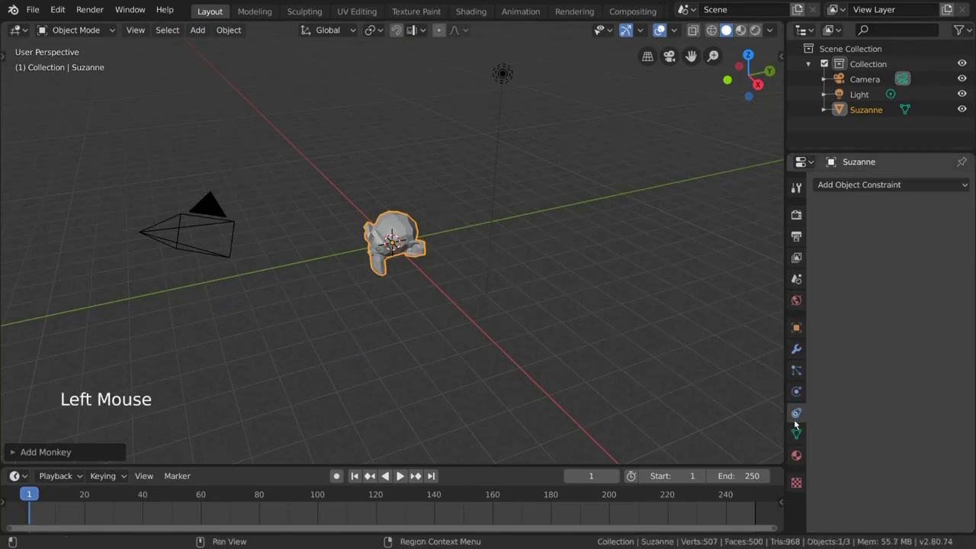
- Add a Track To constraint to the monkey and set the Light as its target
{"action": "left_click", "coordinate": [921, 182]}
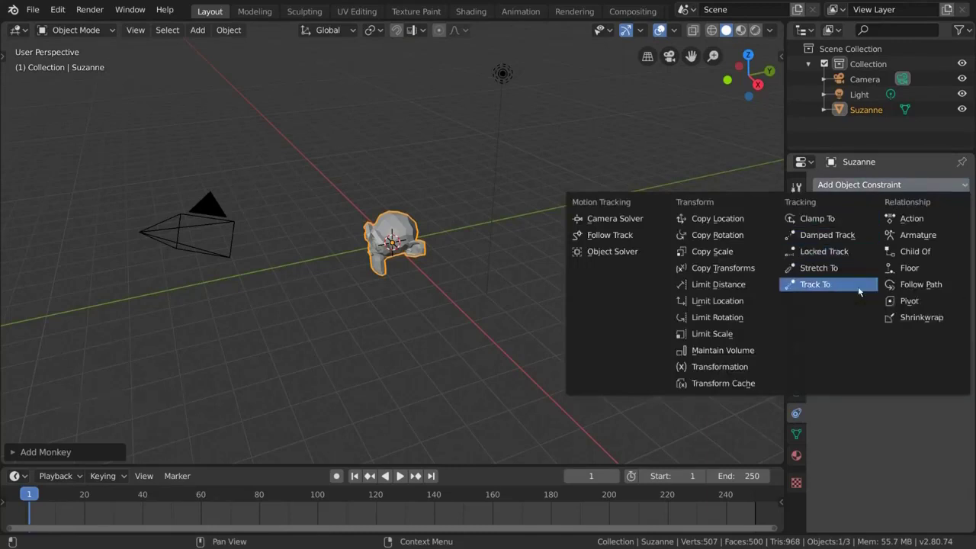
{"action": "left_click", "coordinate": [831, 283]}
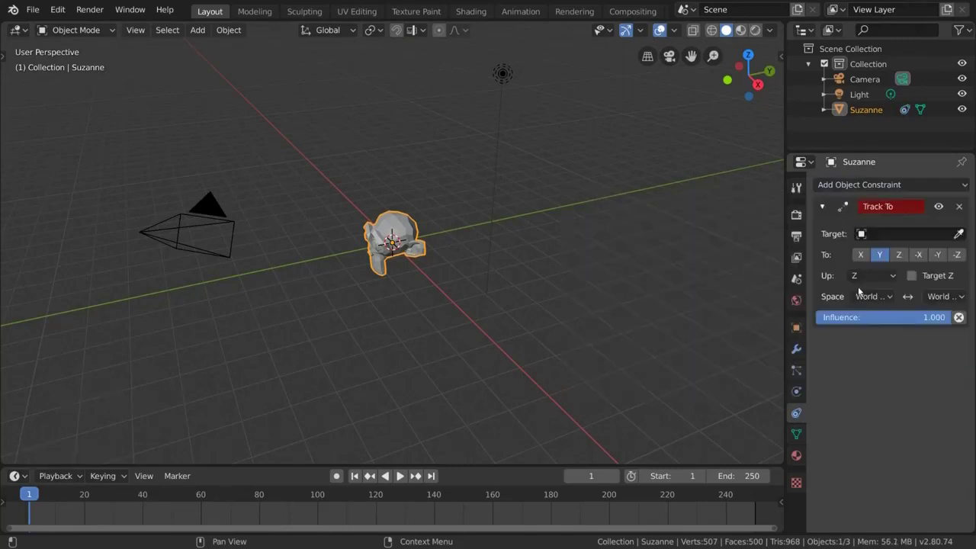
{"action": "left_click", "coordinate": [917, 235]}
{"action": "left_click", "coordinate": [907, 270]}
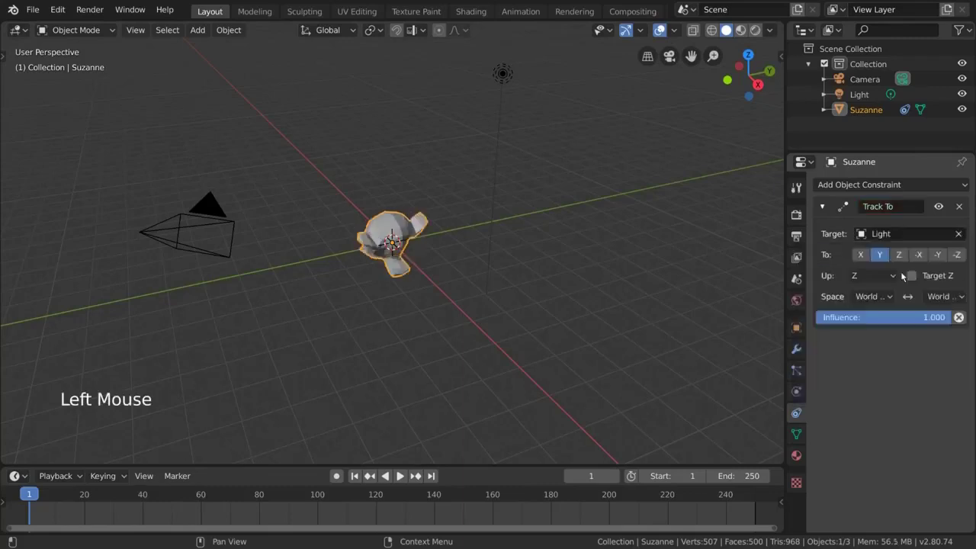
{"action": "left_click", "coordinate": [959, 234]}
{"action": "left_click", "coordinate": [960, 234]}
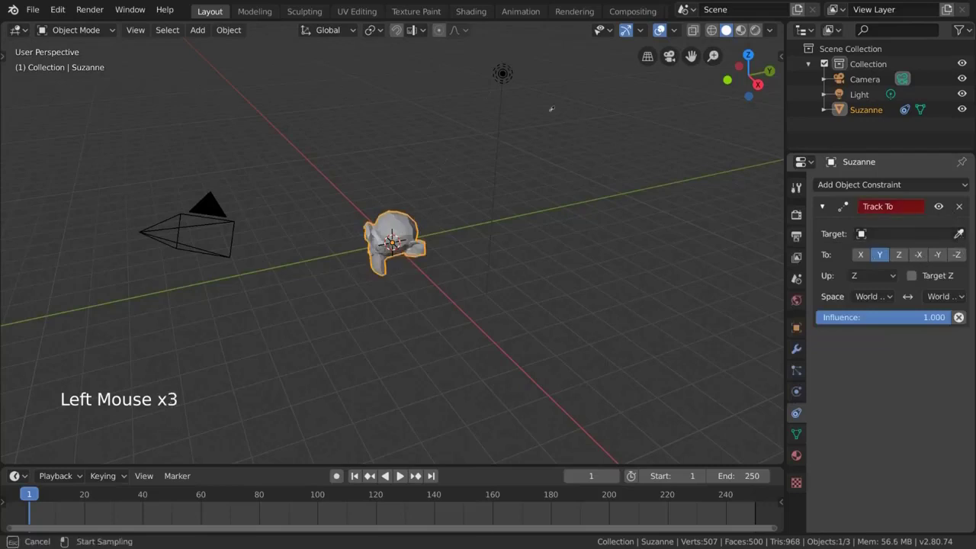
{"action": "left_click", "coordinate": [503, 82]}
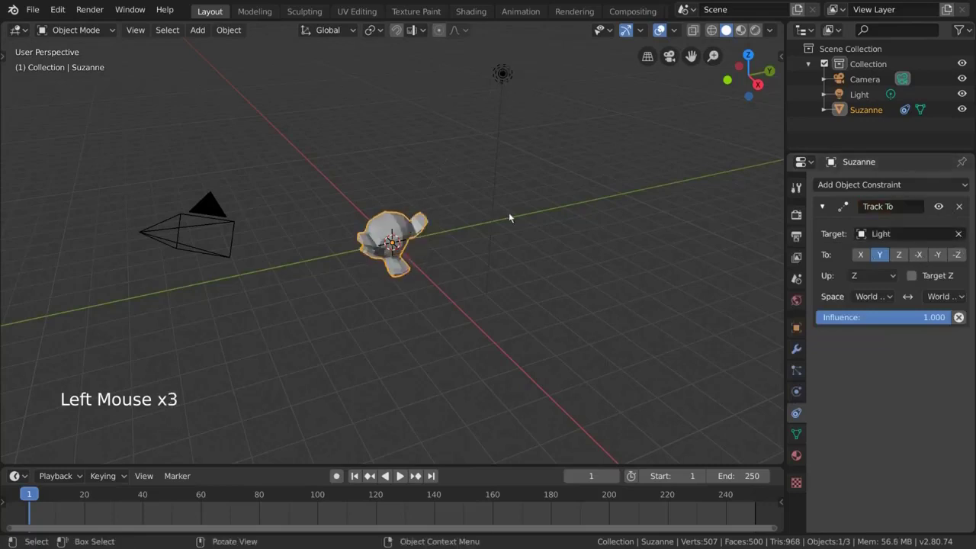
- Try moving the monkey and the light in turn to test the tracking, cancelling each move
{"action": "mouse_move", "coordinate": [506, 212]}
{"action": "middle_mouse_down"}
{"action": "mouse_move", "coordinate": [566, 212]}
{"action": "mouse_move", "coordinate": [541, 198]}
{"action": "mouse_move", "coordinate": [490, 200]}
{"action": "middle_mouse_up"}
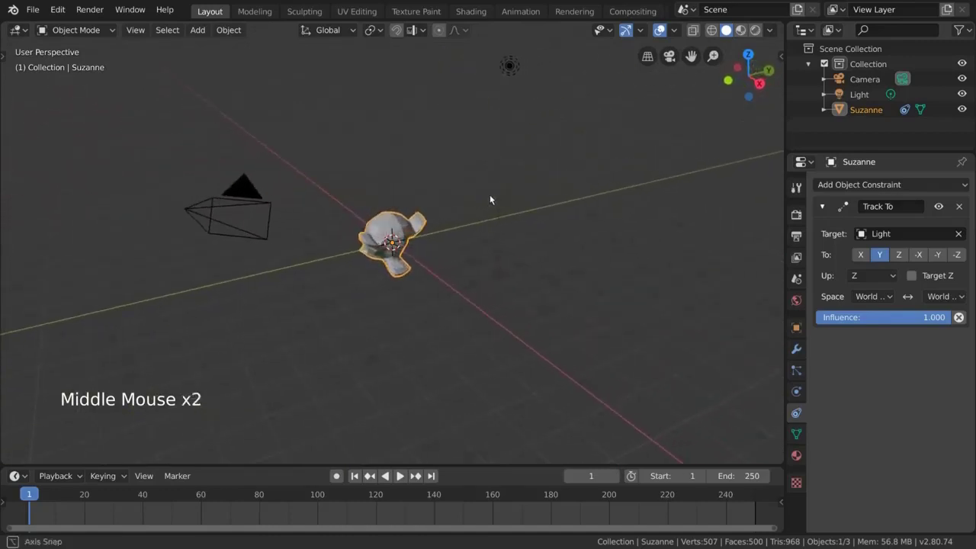
{"action": "key", "text": "g"}
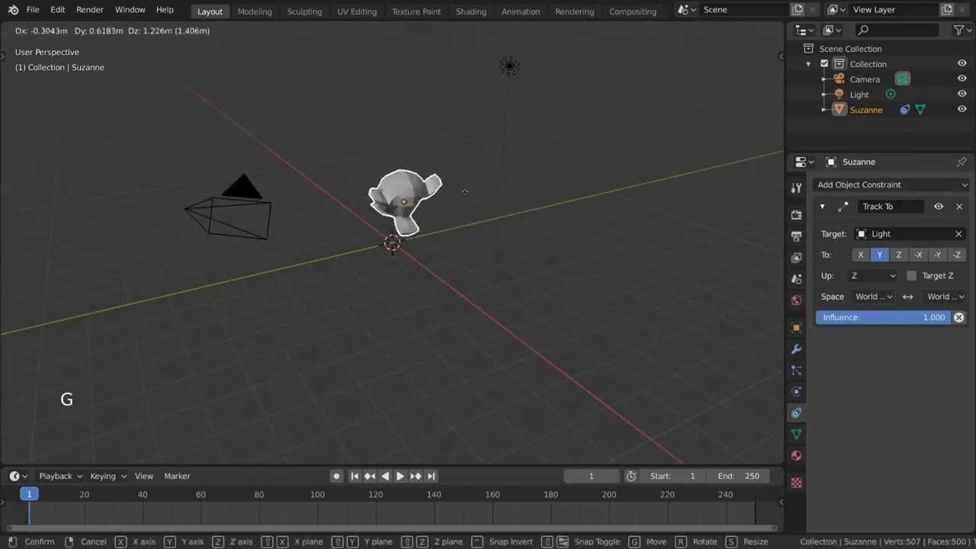
{"action": "key", "text": "Escape"}
{"action": "left_click", "coordinate": [509, 66]}
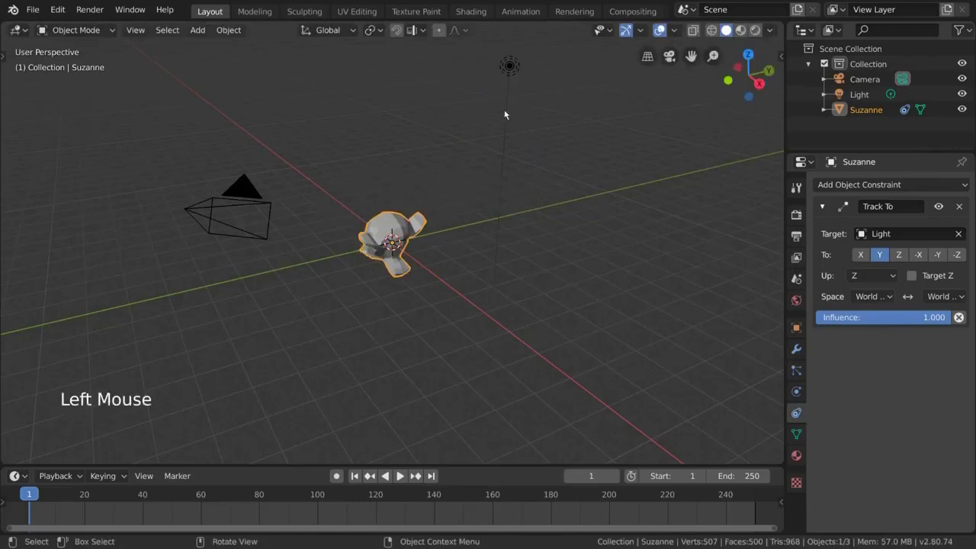
{"action": "key", "text": "g"}
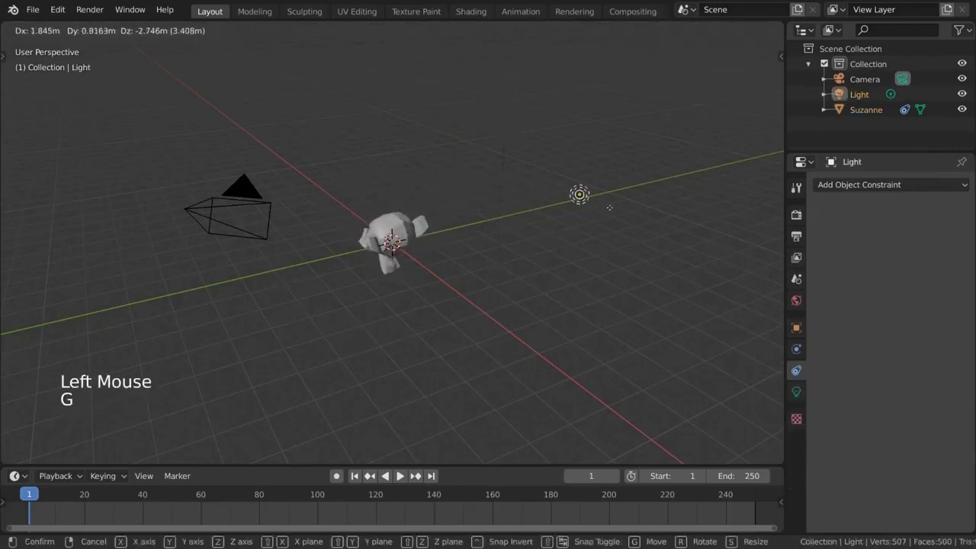
{"action": "key", "text": "Escape"}
- Try moving the monkey around the light twice, cancelling both moves
{"action": "left_click", "coordinate": [398, 239]}
{"action": "key", "text": "g"}
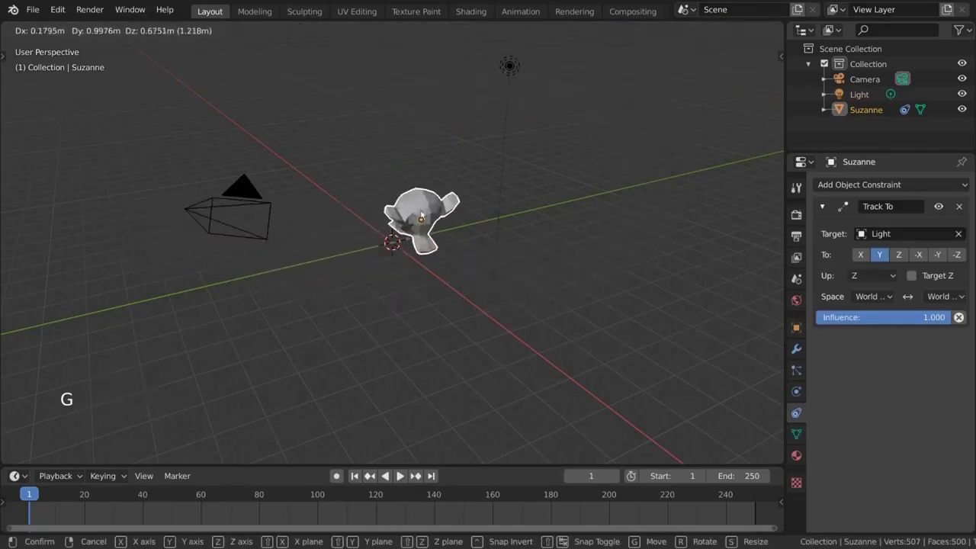
{"action": "right_click", "coordinate": [425, 212]}
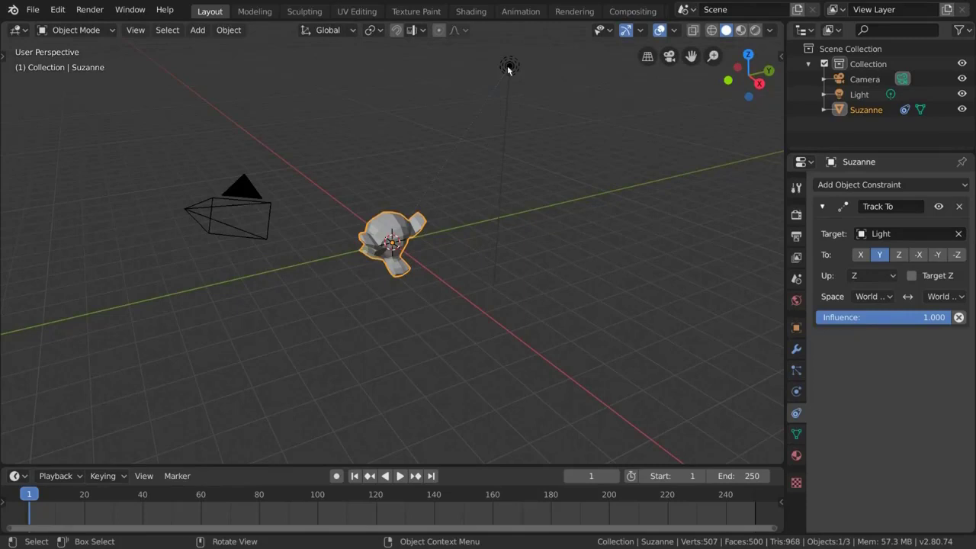
{"action": "key", "text": "g"}
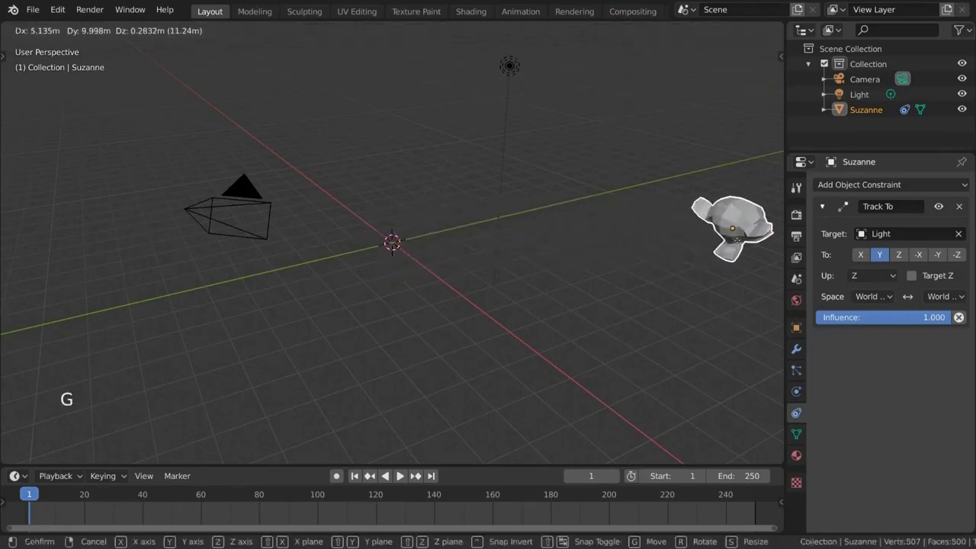
{"action": "right_click", "coordinate": [738, 245]}
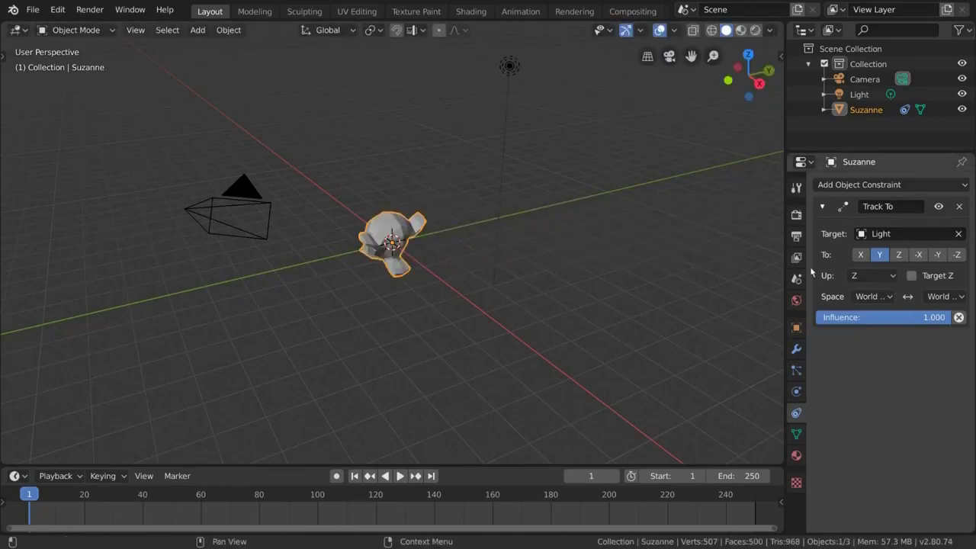
- Try X and Z as the Track To constraint's tracking axis, returning to Y each time
{"action": "left_click", "coordinate": [861, 256]}
{"action": "left_click", "coordinate": [878, 256]}
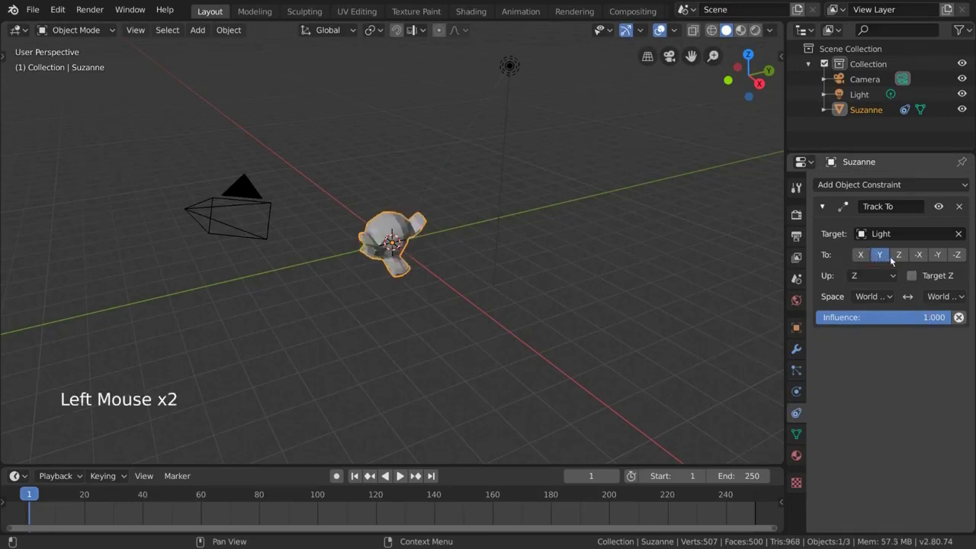
{"action": "left_click", "coordinate": [899, 256]}
{"action": "left_click", "coordinate": [880, 257]}
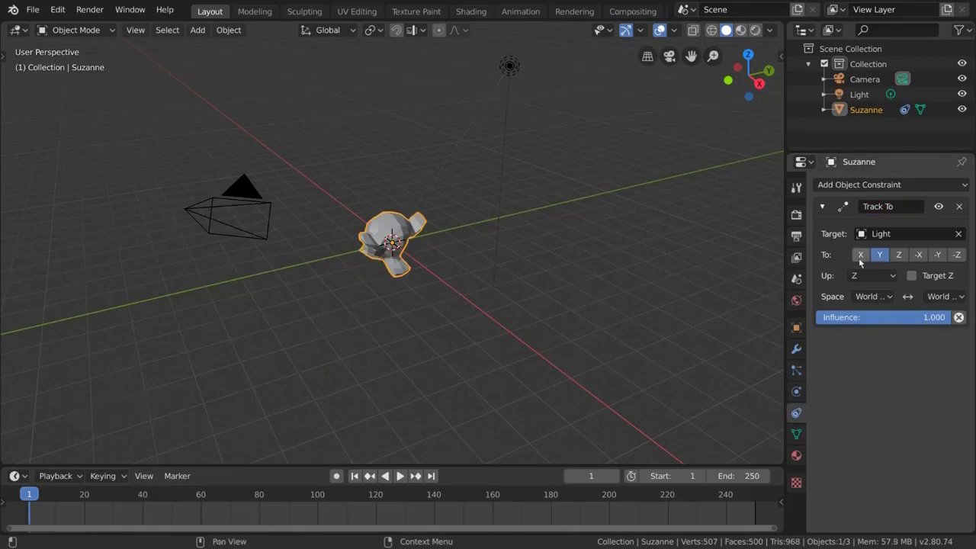
- Turn on the Axis option in the monkey's viewport display settings
{"action": "left_click", "coordinate": [797, 328]}
{"action": "scroll", "coordinate": [839, 374], "scroll_direction": "down", "scroll_amount": 3}
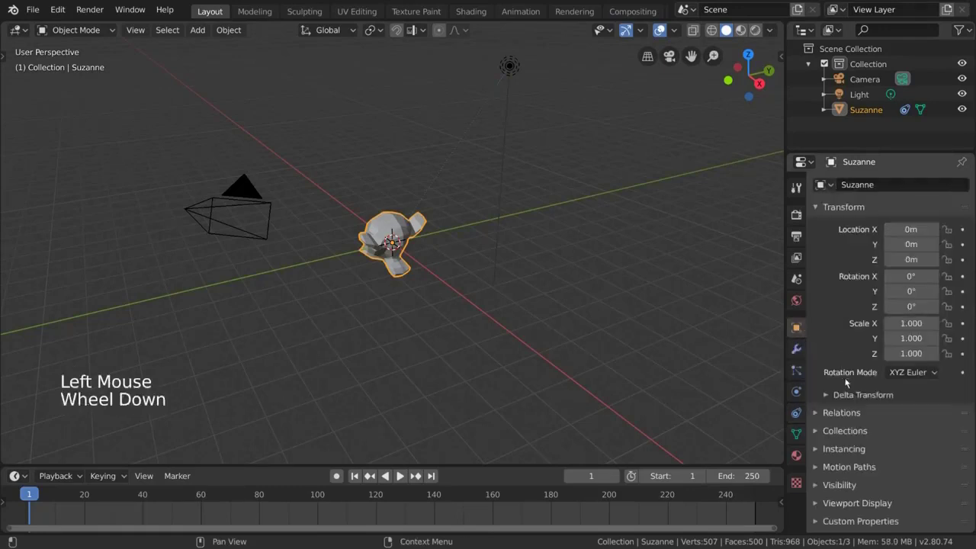
{"action": "left_click", "coordinate": [895, 514]}
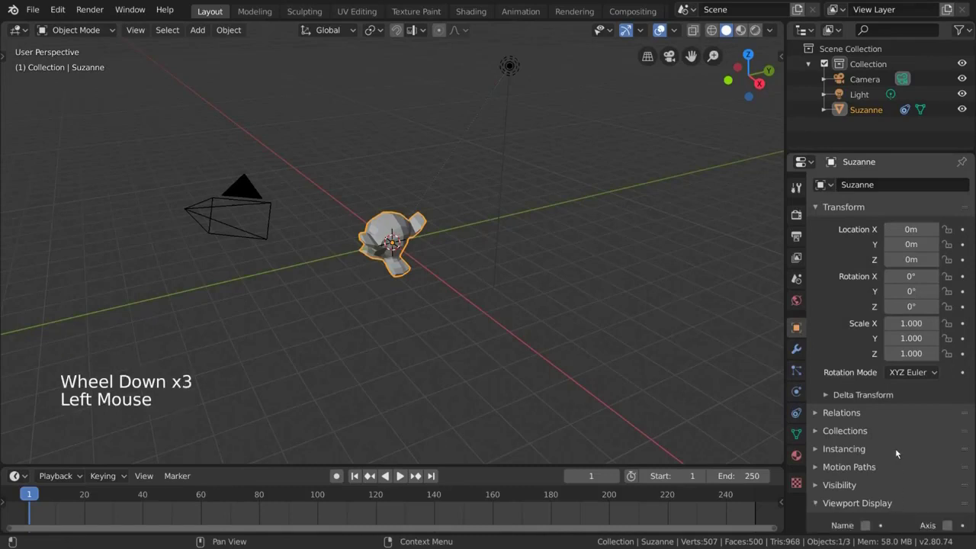
{"action": "scroll", "coordinate": [896, 455], "scroll_direction": "down", "scroll_amount": 10}
{"action": "scroll", "coordinate": [895, 424], "scroll_direction": "down", "scroll_amount": 1}
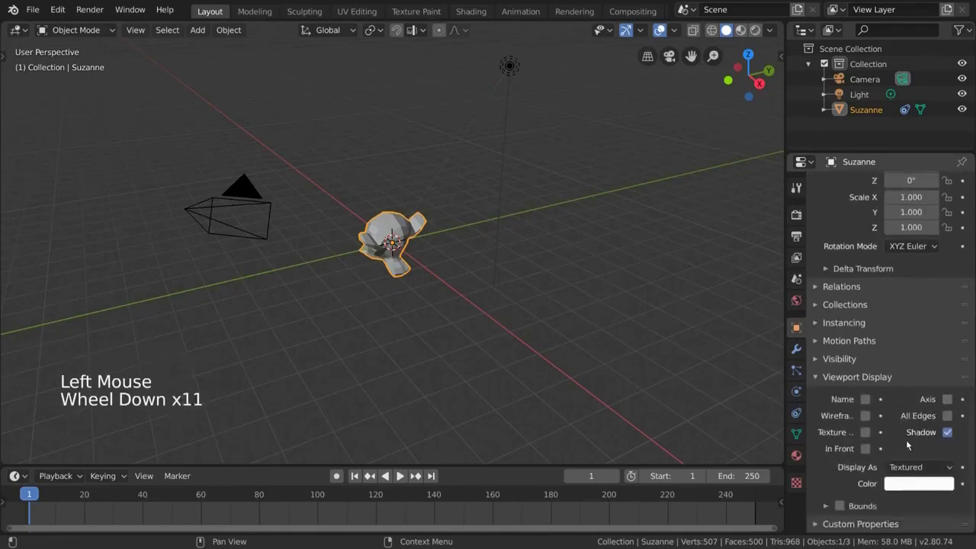
{"action": "left_click", "coordinate": [947, 400]}
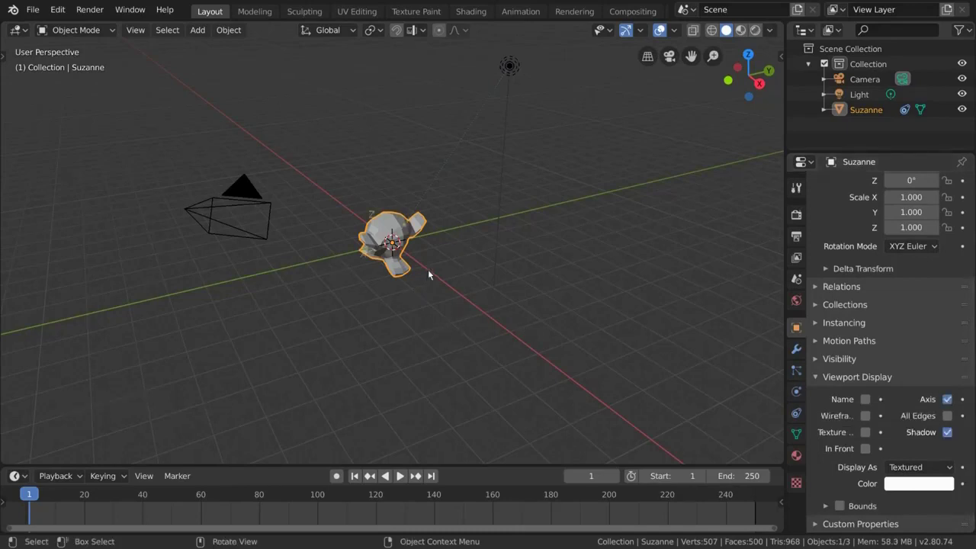
- Return to the monkey's constraint settings and move the monkey well above the grid floor
{"action": "scroll", "coordinate": [428, 270], "scroll_direction": "up", "scroll_amount": 2}
{"action": "middle_click_drag", "start_coordinate": [428, 269], "coordinate": [510, 263]}
{"action": "scroll", "coordinate": [500, 237], "scroll_direction": "down", "scroll_amount": 2}
{"action": "scroll", "coordinate": [616, 323], "scroll_direction": "up", "scroll_amount": 1}
{"action": "left_click", "coordinate": [795, 413]}
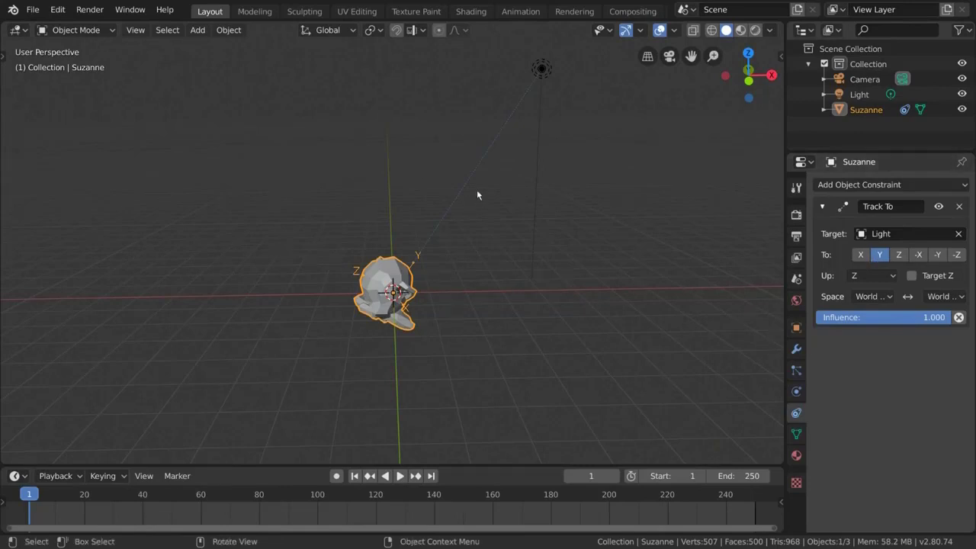
{"action": "middle_click_drag", "start_coordinate": [527, 305], "coordinate": [521, 303]}
{"action": "key", "text": "g"}
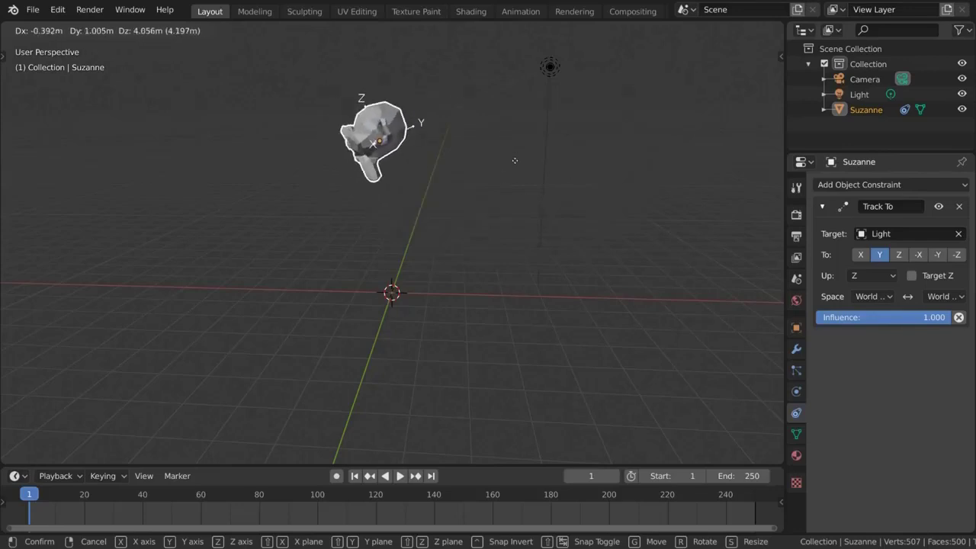
{"action": "left_click", "coordinate": [494, 180]}
{"action": "middle_click_drag", "start_coordinate": [555, 157], "coordinate": [541, 224], "text": "shift"}
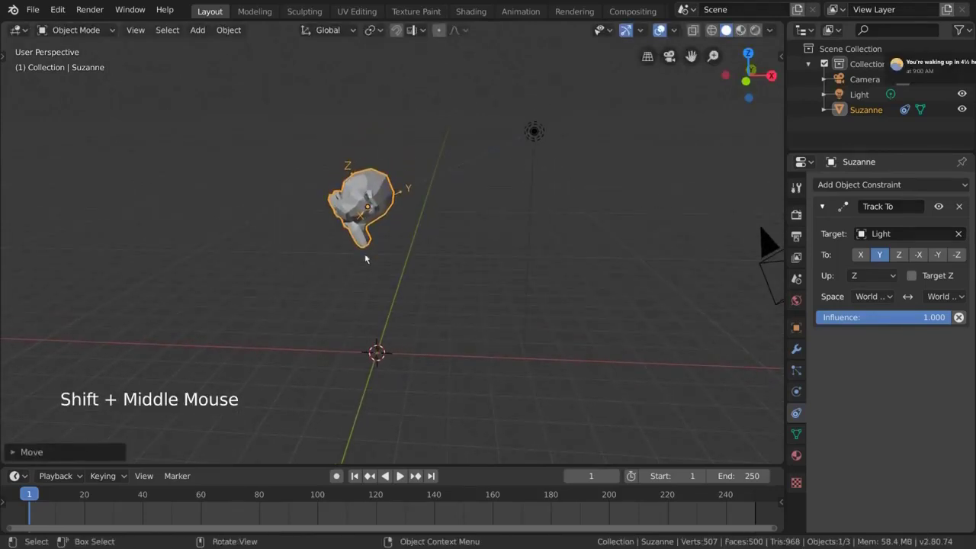
- Set the Track To axis to -Y and move the monkey around the light with global Z locked
{"action": "left_click", "coordinate": [937, 256]}
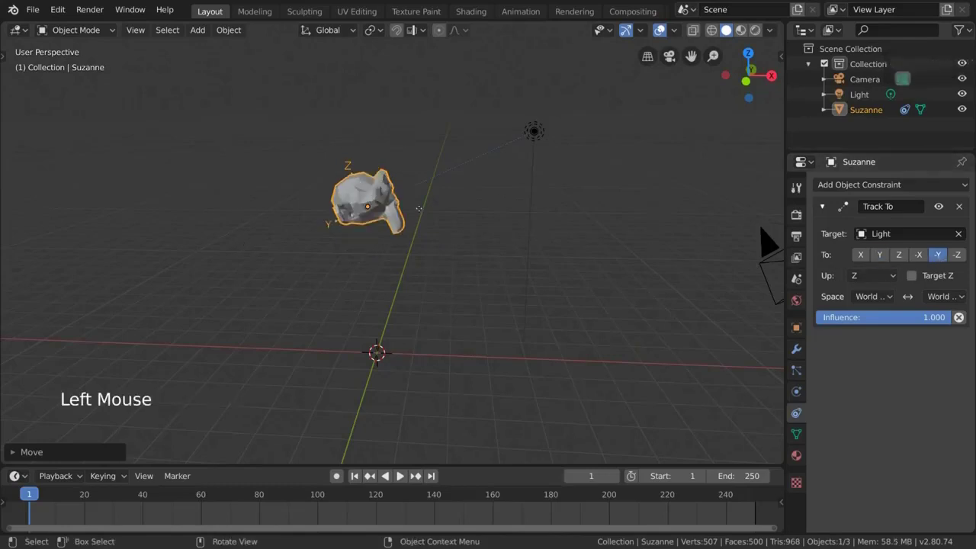
{"action": "key", "text": "g"}
{"action": "key", "text": "g"}
{"action": "key", "text": "shift+z"}
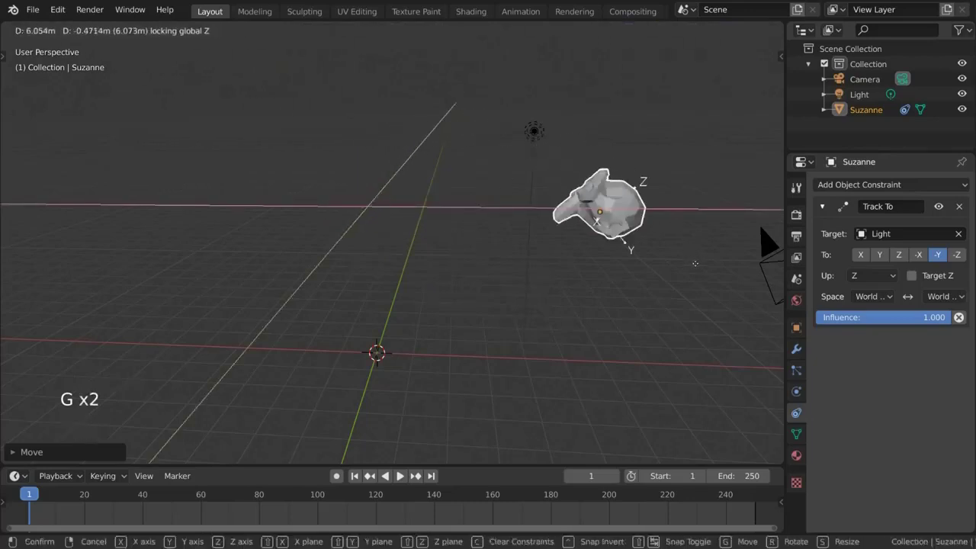
{"action": "left_click", "coordinate": [508, 231]}
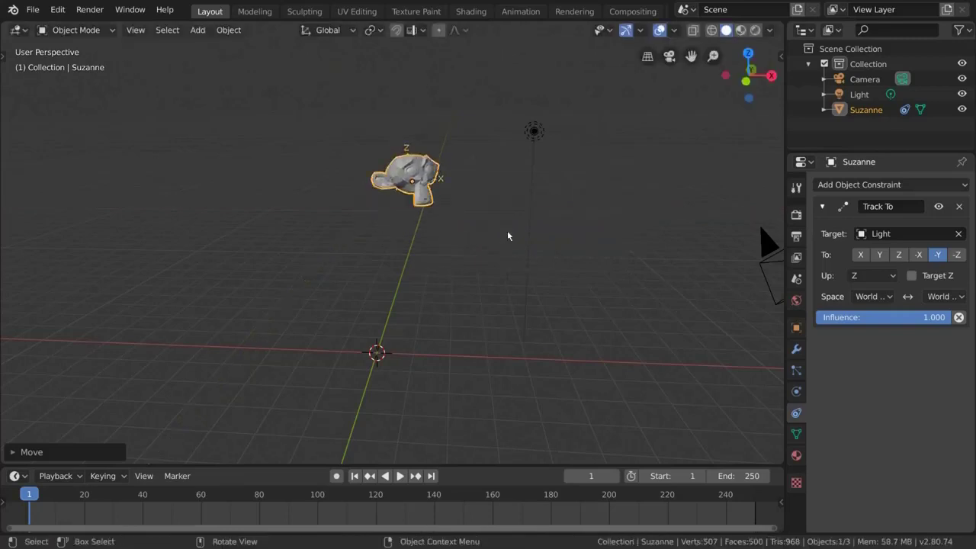
- Remove the Track To constraint from the monkey and clear its location
{"action": "left_click", "coordinate": [962, 207]}
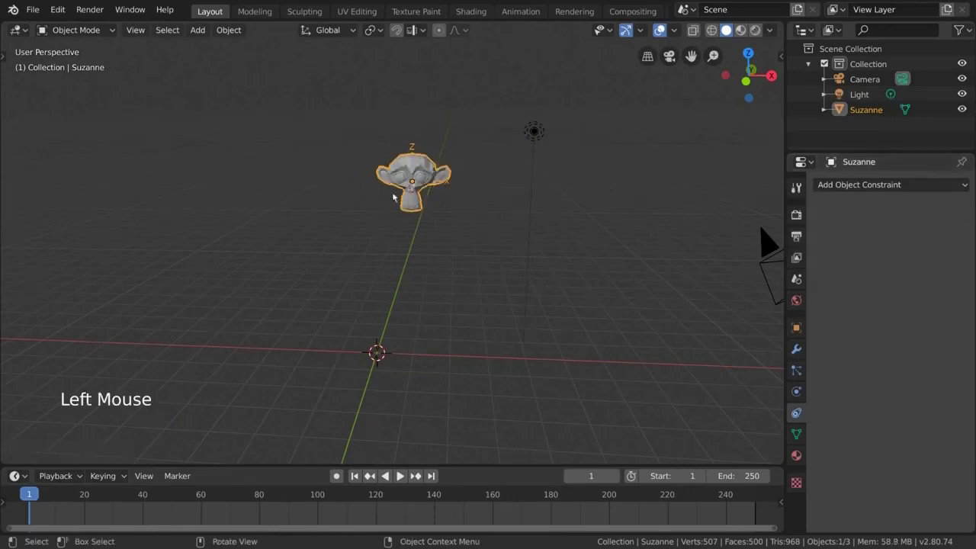
{"action": "key", "text": "alt+g"}
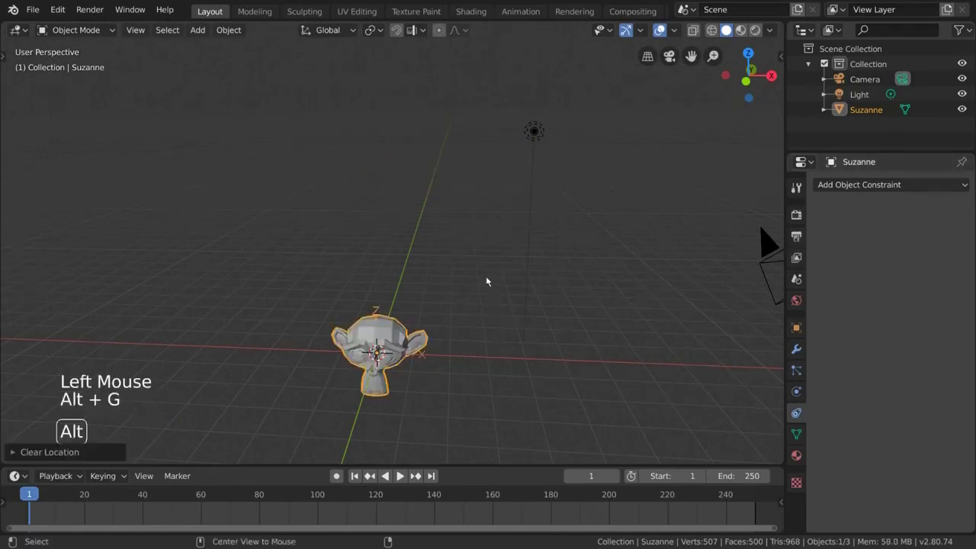
- Add a Locked Track constraint to the monkey with the Light as its target
{"action": "left_click", "coordinate": [900, 186]}
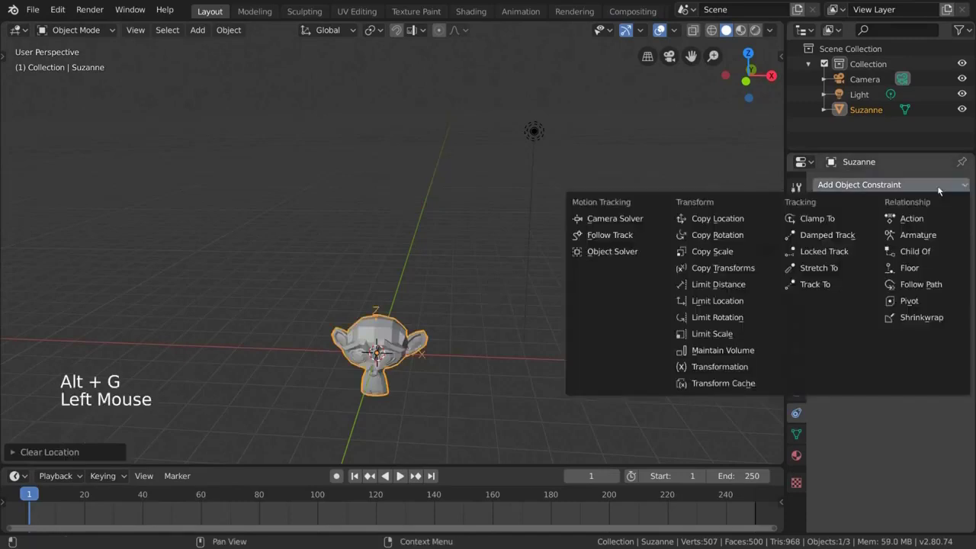
{"action": "left_click", "coordinate": [870, 257]}
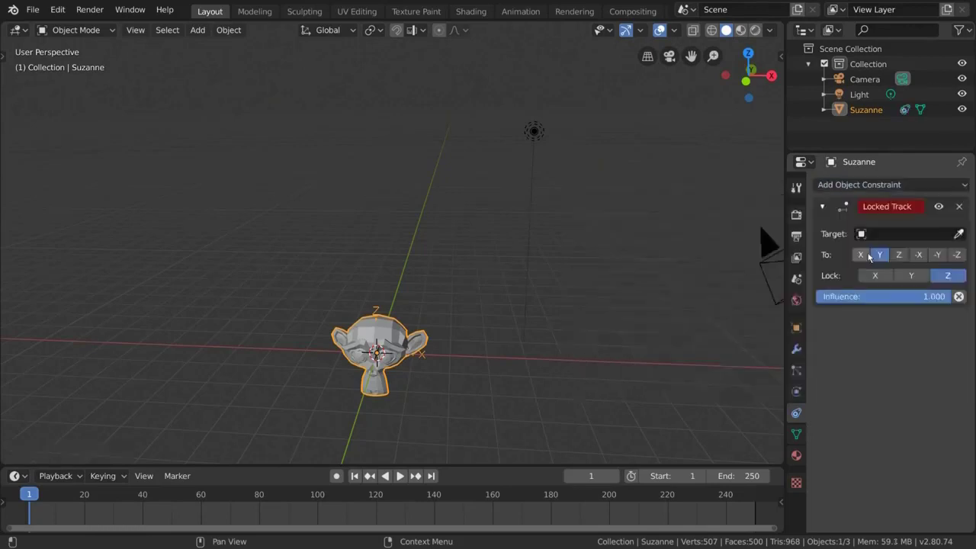
{"action": "left_click", "coordinate": [926, 235]}
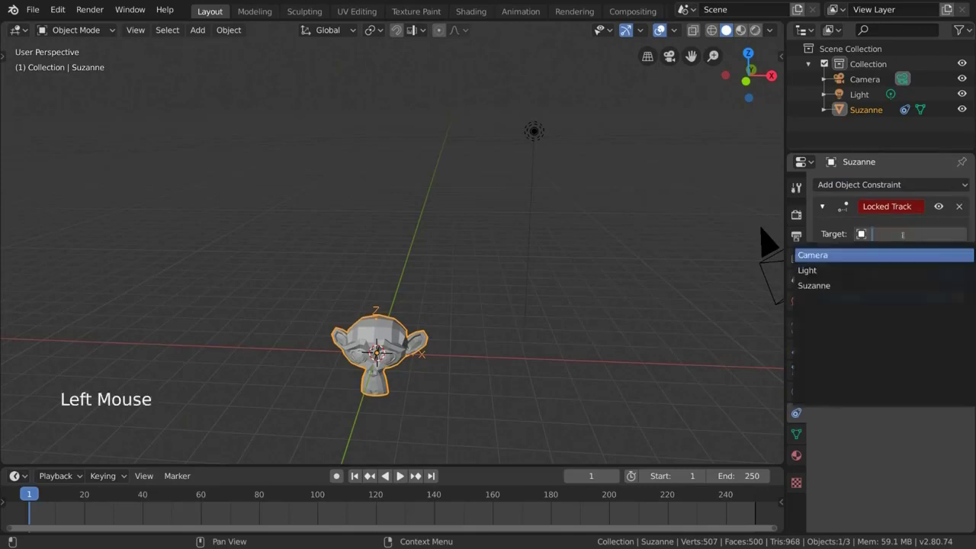
{"action": "left_click", "coordinate": [915, 270]}
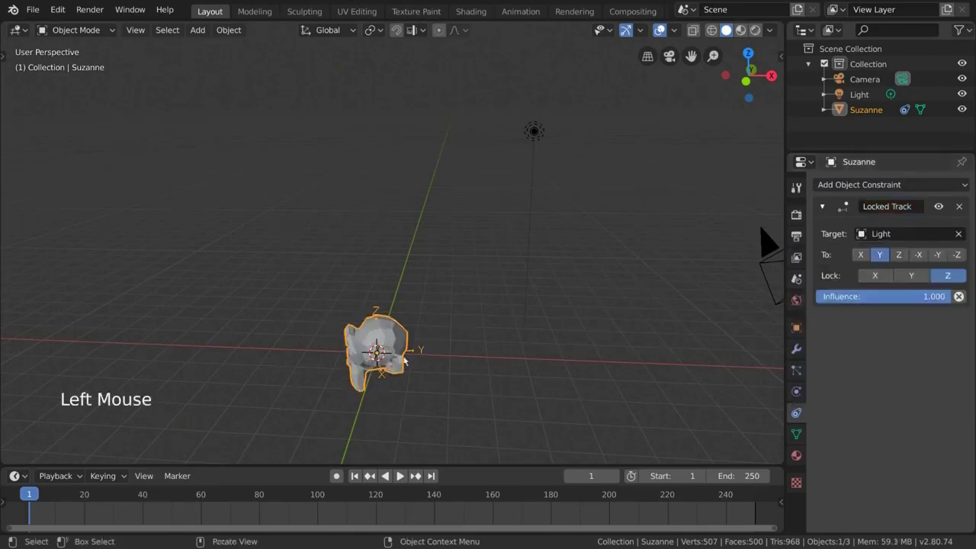
- Raise the monkey above the grid floor and move it around the light with global Z locked
{"action": "key", "text": "g"}
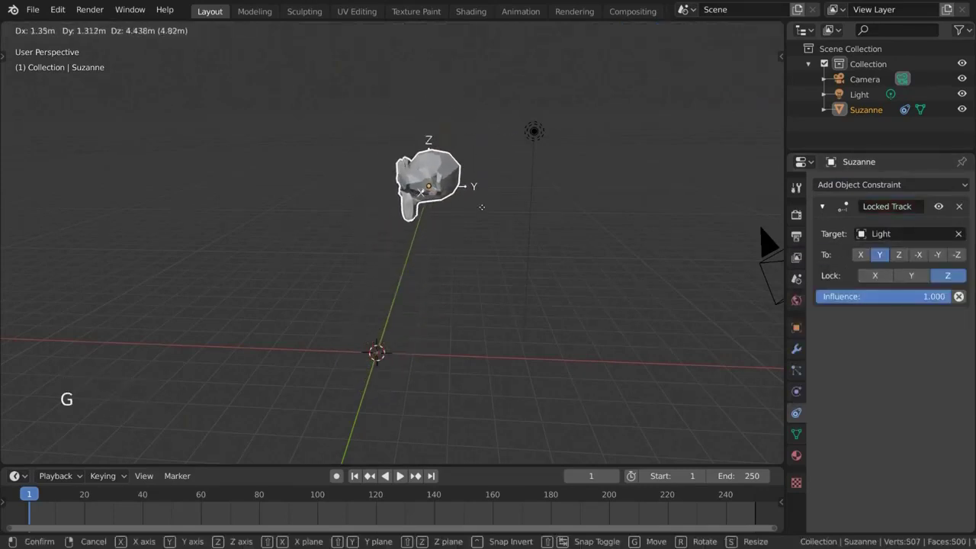
{"action": "left_click", "coordinate": [484, 226]}
{"action": "key", "text": "g"}
{"action": "key", "text": "shift+z"}
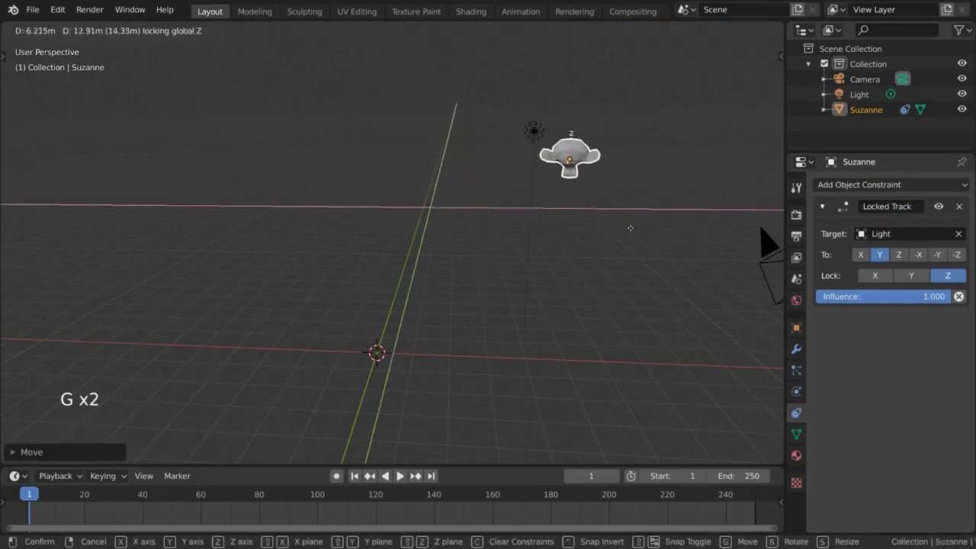
{"action": "left_click", "coordinate": [560, 302]}
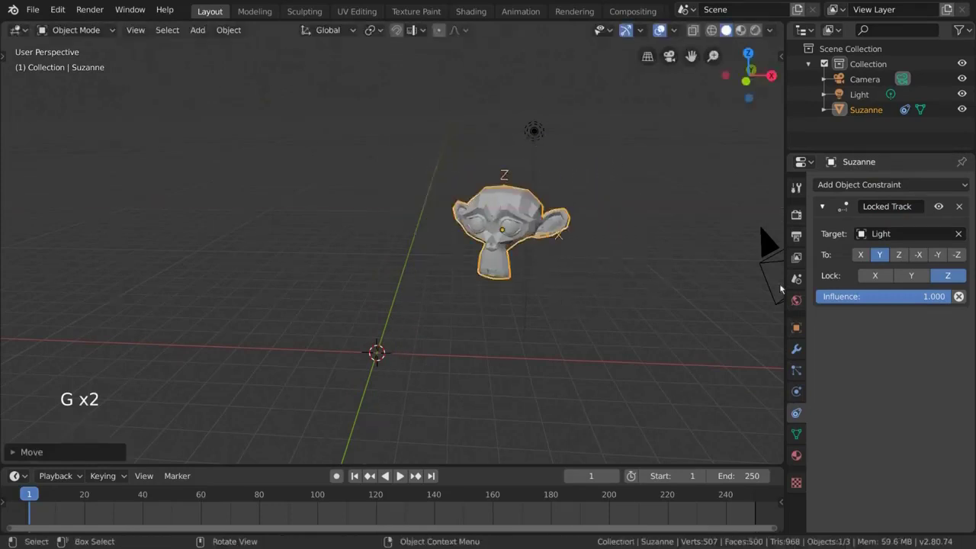
- Set the Locked Track axis to -Y and move the monkey around the light, with global Z locked, along Z and freely
{"action": "left_click", "coordinate": [932, 262]}
{"action": "key", "text": "g"}
{"action": "key", "text": "shift+z"}
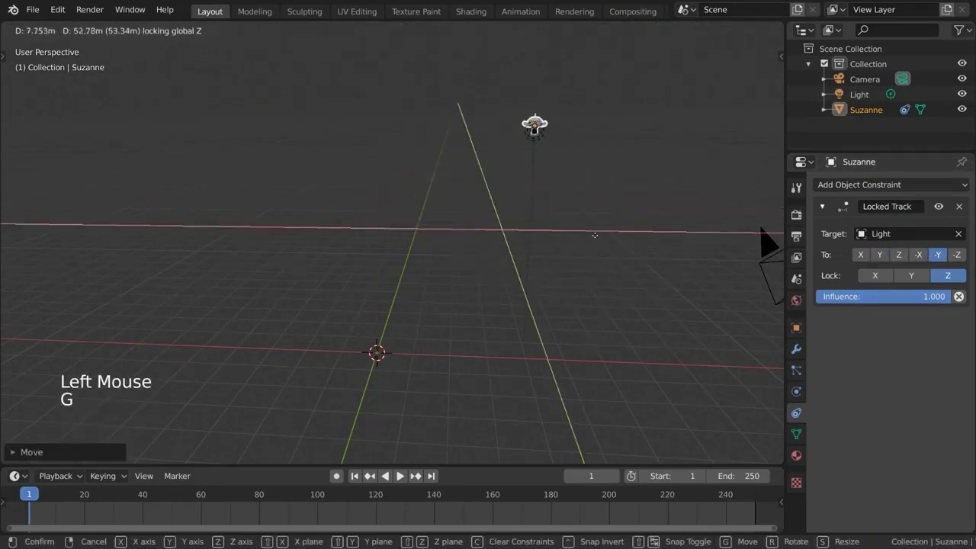
{"action": "left_click", "coordinate": [638, 316]}
{"action": "key", "text": "g"}
{"action": "key", "text": "z"}
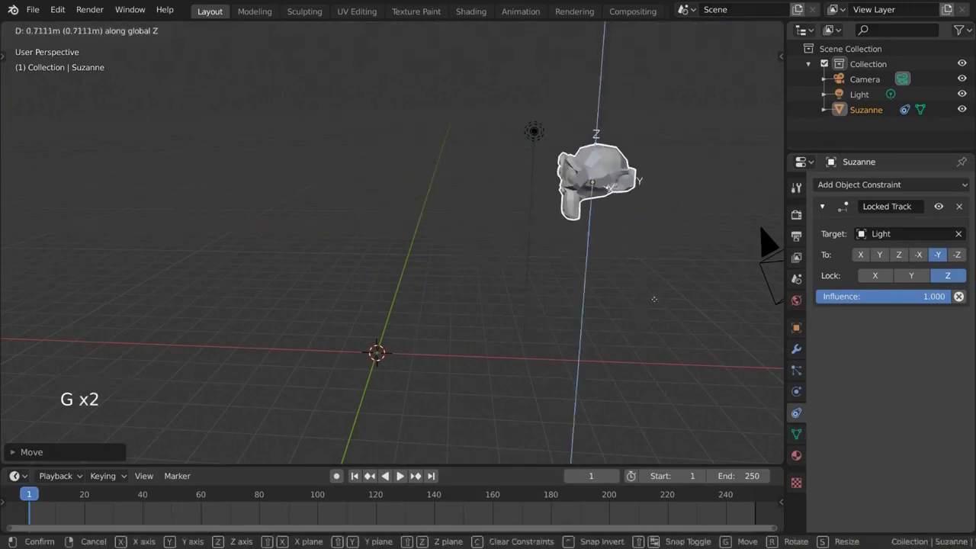
{"action": "left_click", "coordinate": [638, 373]}
{"action": "key", "text": "g"}
{"action": "left_click", "coordinate": [703, 348]}
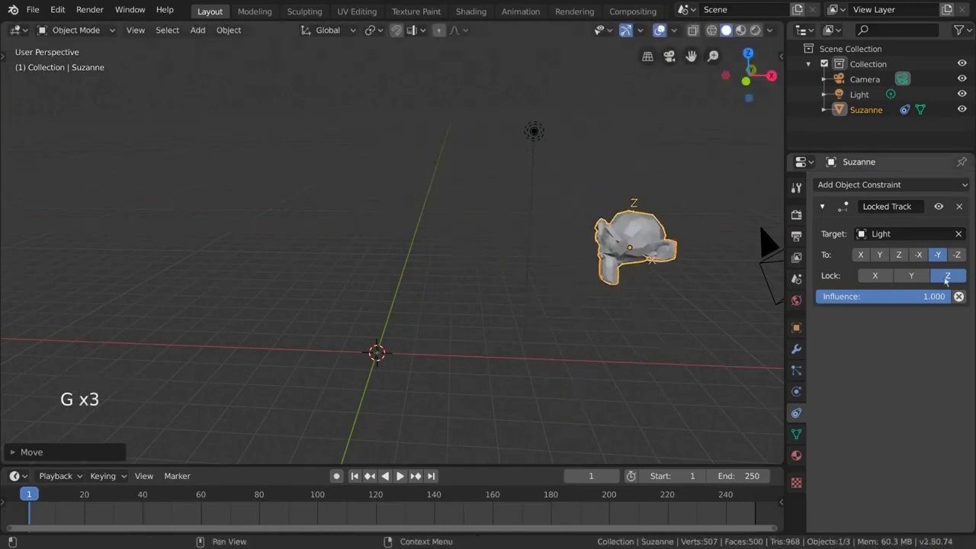
- Set the Locked Track lock axis to X and move the monkey up beside the light
{"action": "left_click", "coordinate": [877, 276]}
{"action": "key", "text": "g"}
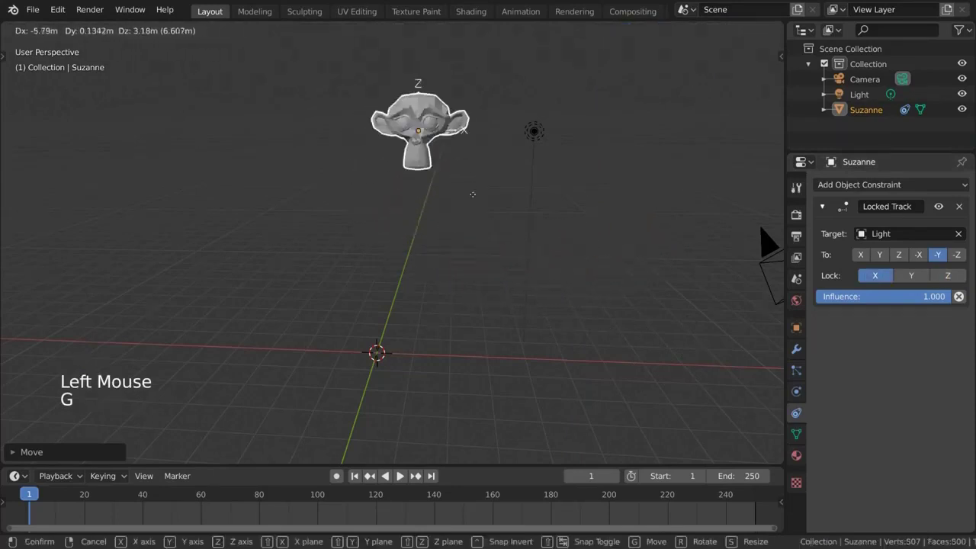
{"action": "left_click", "coordinate": [474, 206]}
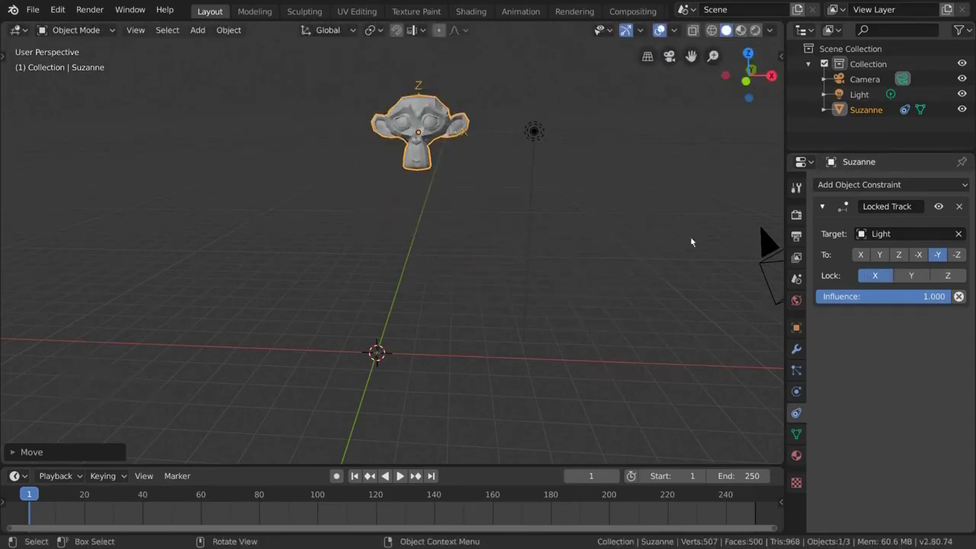
- Replace the monkey's Locked Track constraint with a Stretch To constraint targeting the Light
{"action": "left_click", "coordinate": [959, 206]}
{"action": "left_click", "coordinate": [952, 187]}
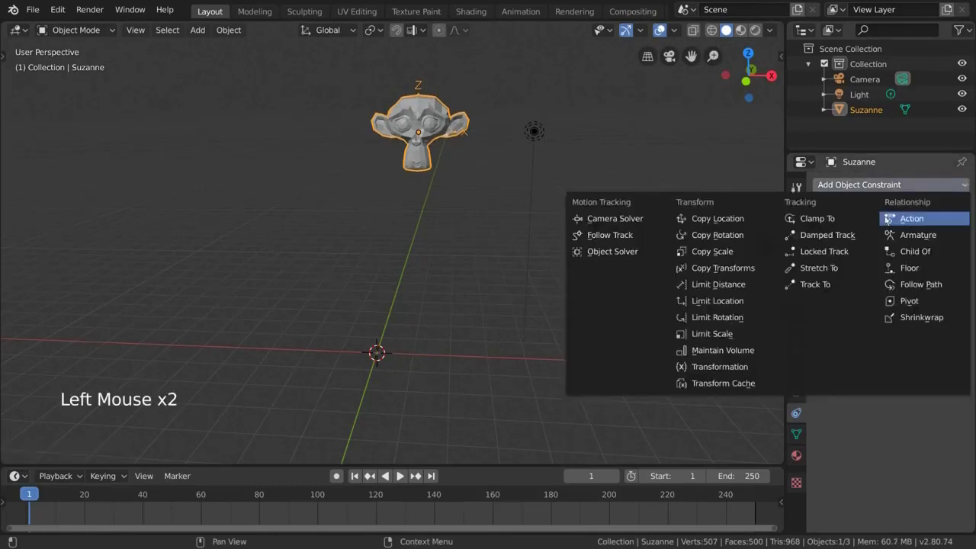
{"action": "left_click", "coordinate": [834, 266]}
{"action": "left_click", "coordinate": [959, 233]}
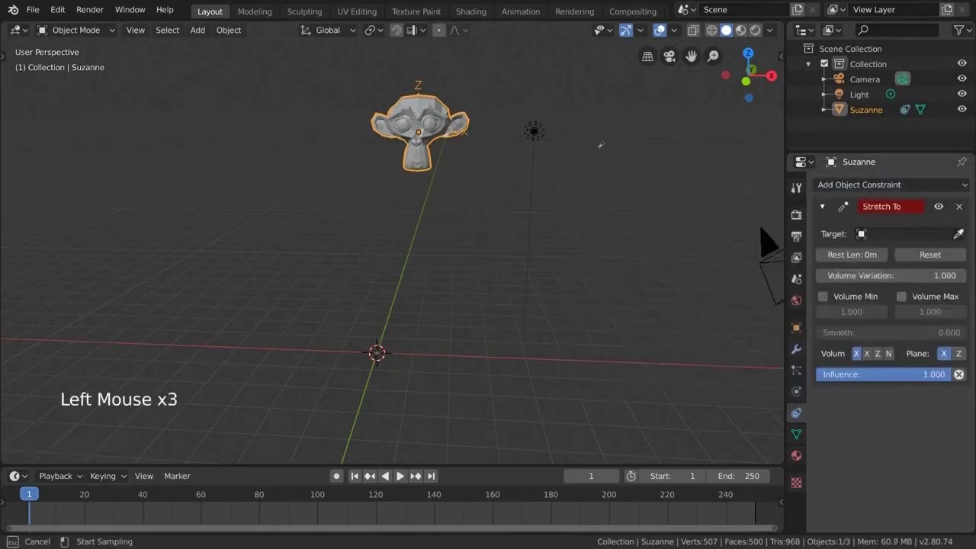
{"action": "left_click", "coordinate": [534, 131]}
- Move the monkey away from the light and back close to it to test the stretching
{"action": "key", "text": "g"}
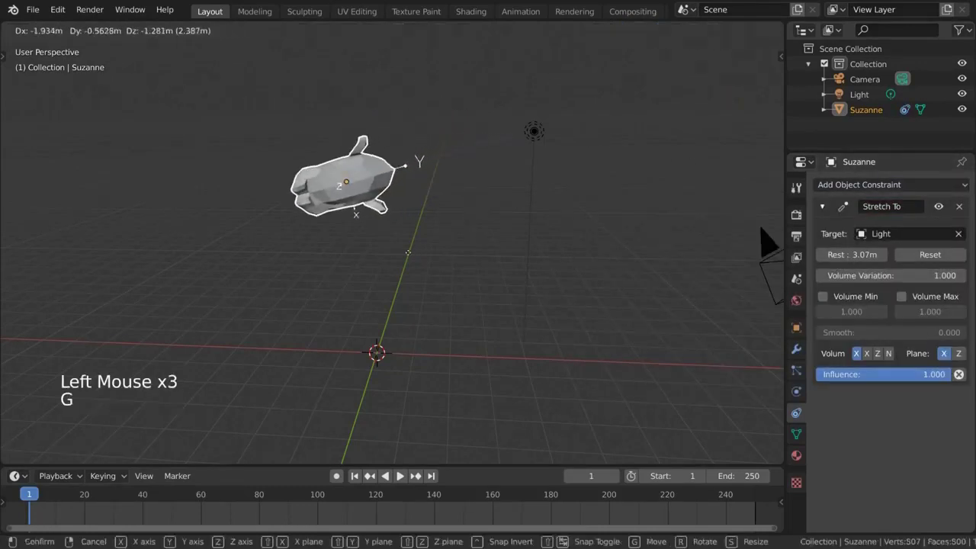
{"action": "left_click", "coordinate": [392, 259]}
{"action": "key", "text": "g"}
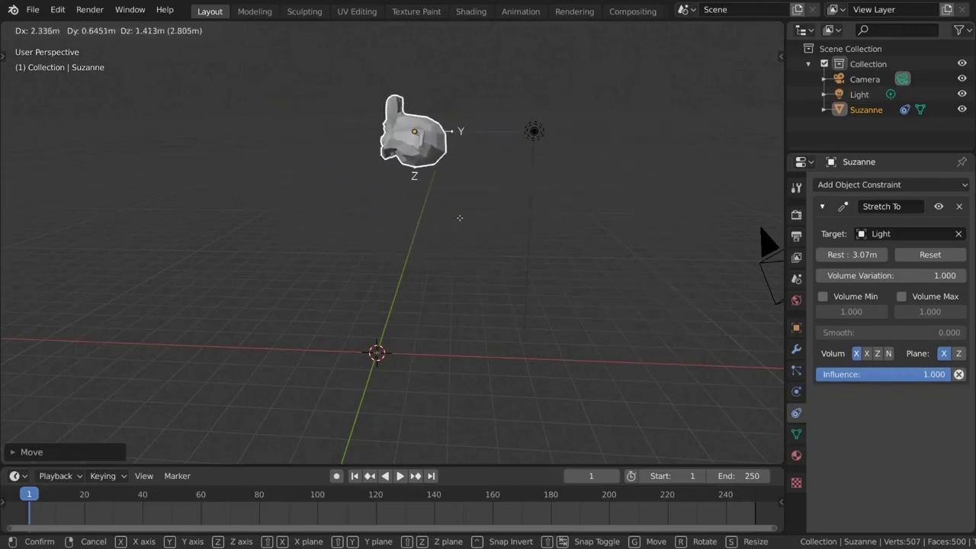
{"action": "right_click", "coordinate": [473, 256]}
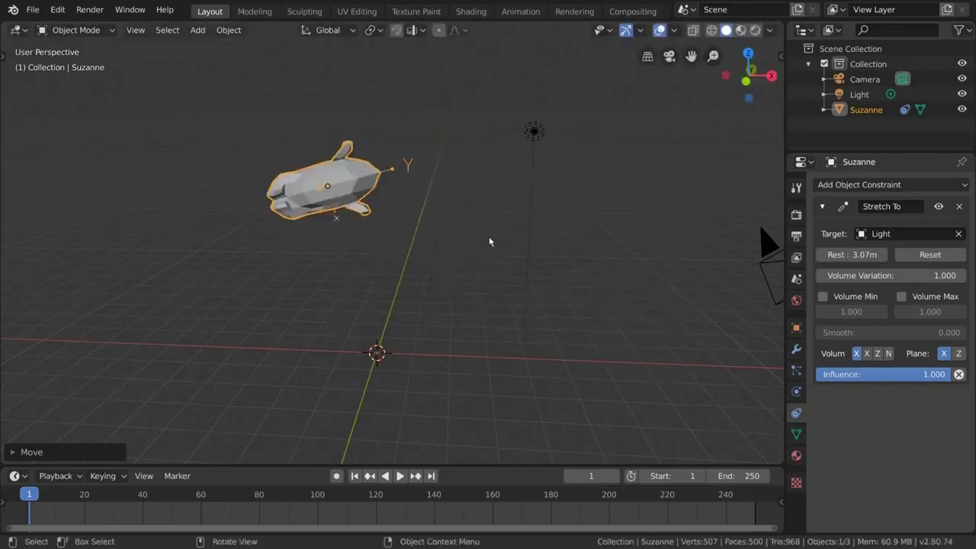
{"action": "key", "text": "g"}
{"action": "right_click", "coordinate": [492, 244]}
{"action": "key", "text": "g"}
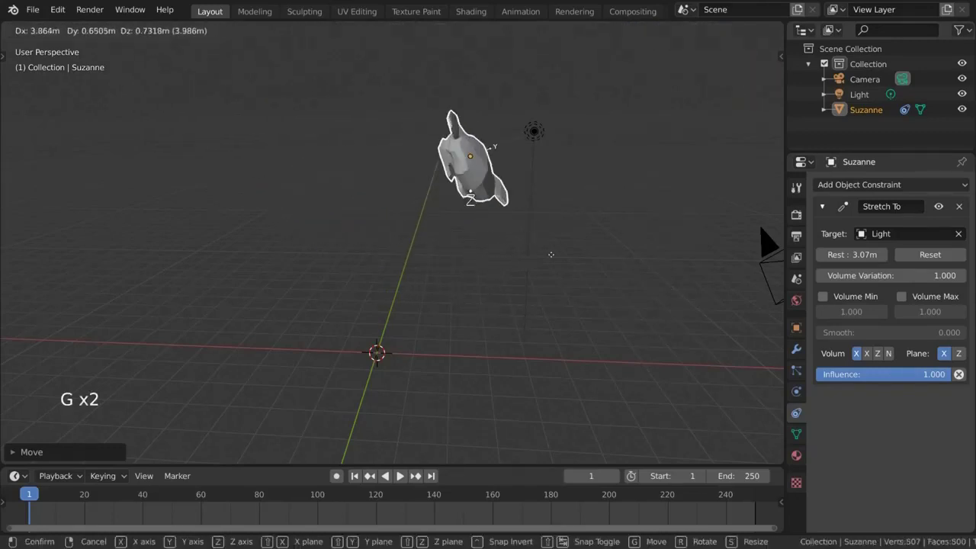
{"action": "left_click", "coordinate": [558, 225]}
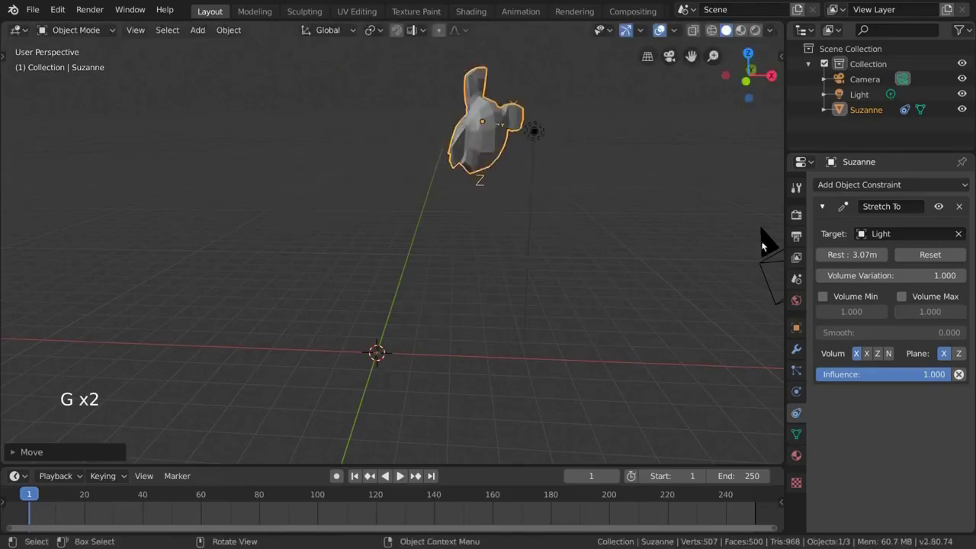
- Reset the Stretch To rest length near the light and again farther away, moving the monkey after each reset
{"action": "left_click", "coordinate": [912, 257]}
{"action": "key", "text": "g"}
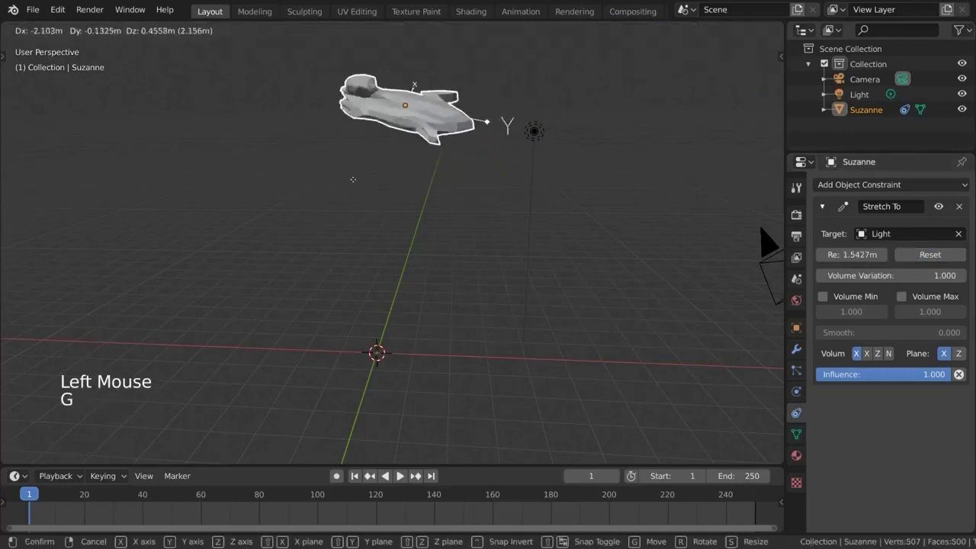
{"action": "left_click", "coordinate": [305, 317]}
{"action": "left_click", "coordinate": [922, 255]}
{"action": "key", "text": "g"}
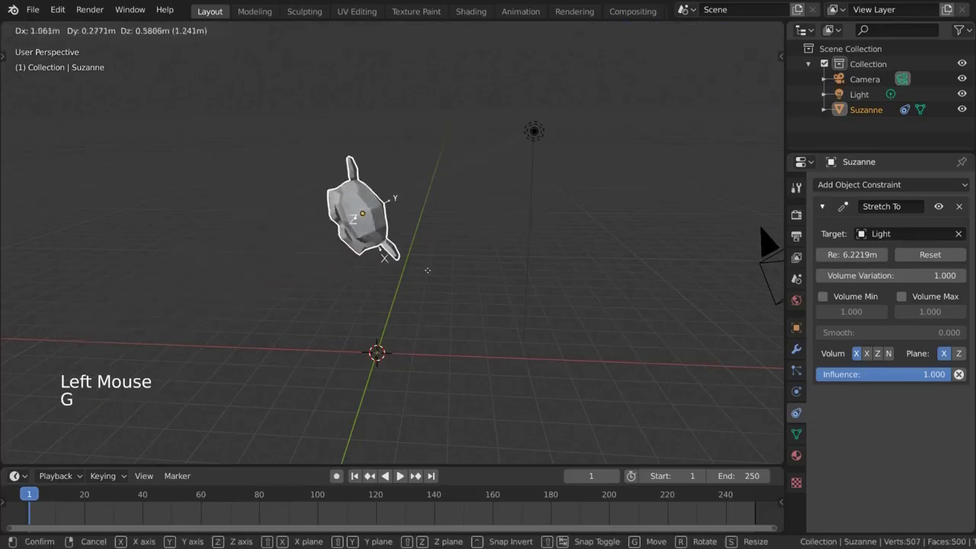
{"action": "left_click", "coordinate": [472, 255]}
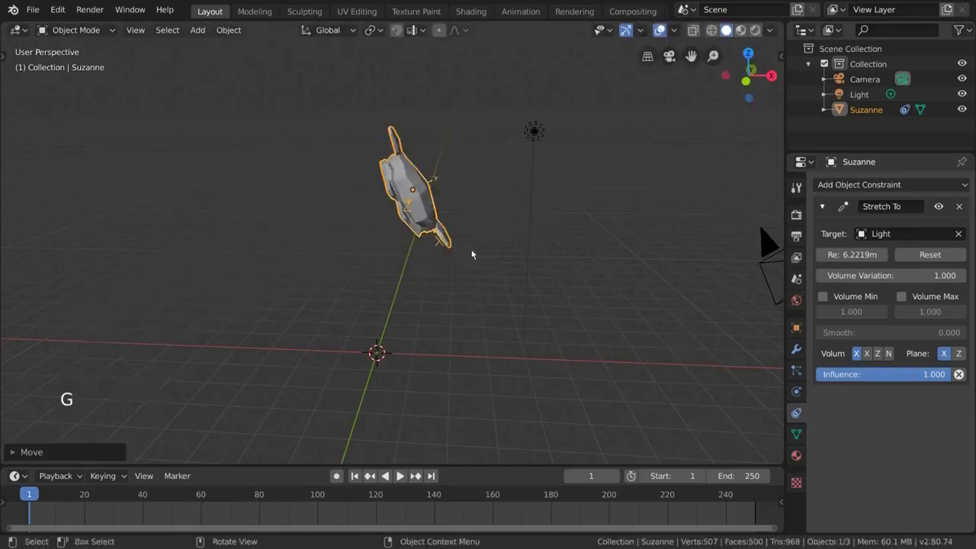
- Reset the rest length, set Volume Variation to 0, and move the monkey away from and toward the light
{"action": "left_click", "coordinate": [936, 256]}
{"action": "double_click", "coordinate": [900, 276]}
{"action": "type", "text": "0"}
{"action": "key", "text": "Return"}
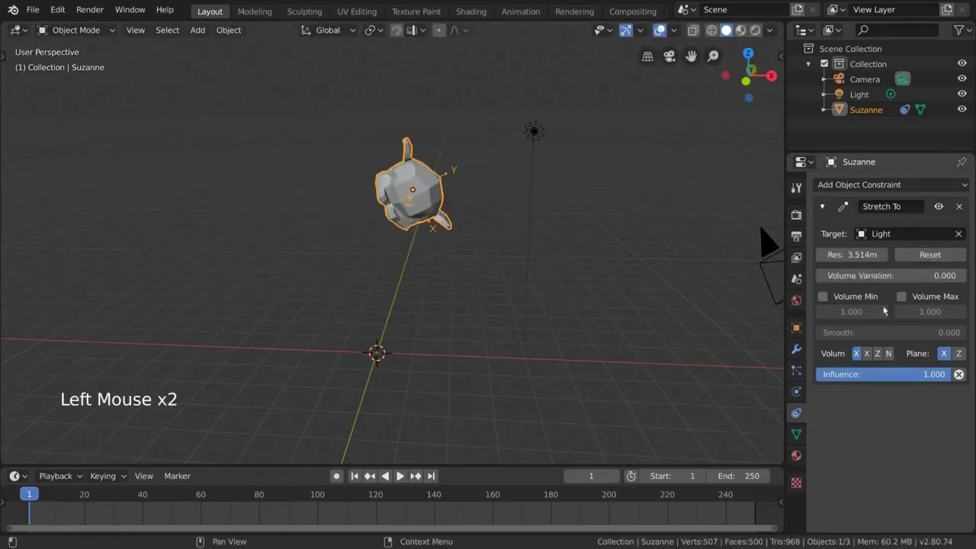
{"action": "key", "text": "g"}
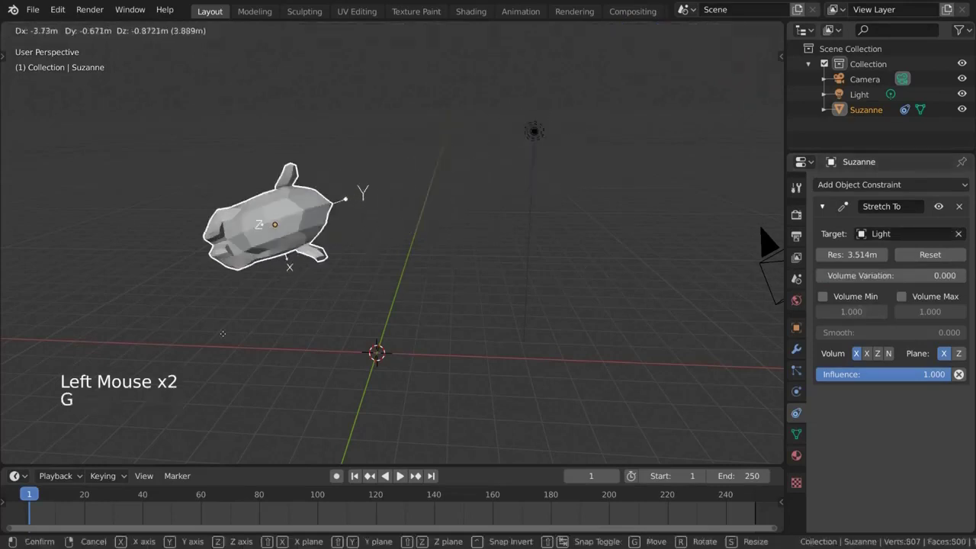
{"action": "left_click", "coordinate": [406, 264]}
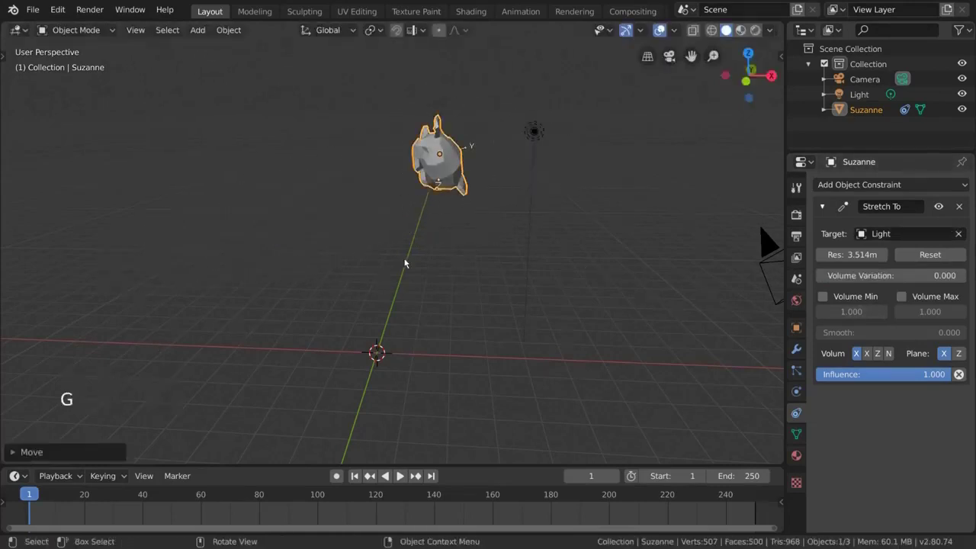
- Set the Stretch To Volume Variation to 1 and move the monkey near the light and away from it
{"action": "left_click", "coordinate": [898, 277]}
{"action": "type", "text": "1"}
{"action": "key", "text": "Return"}
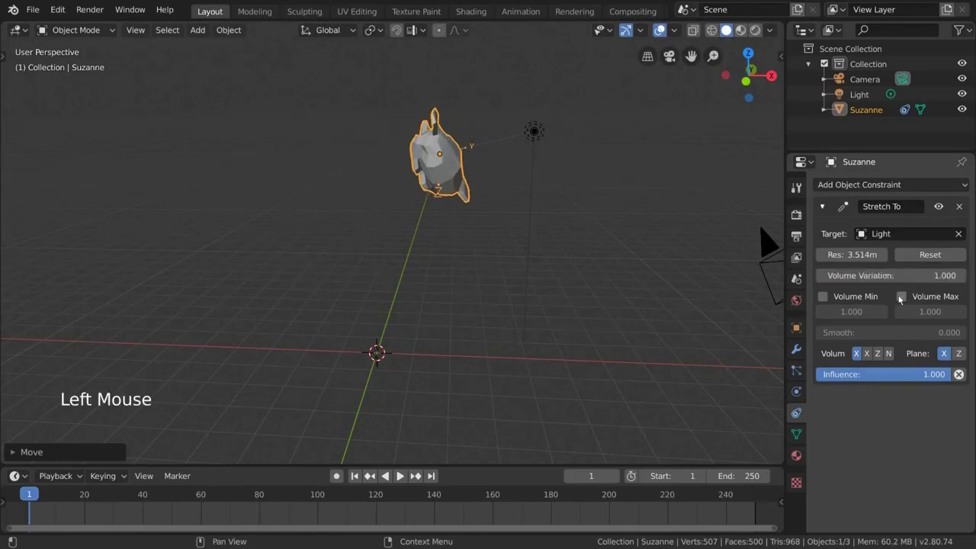
{"action": "key", "text": "g"}
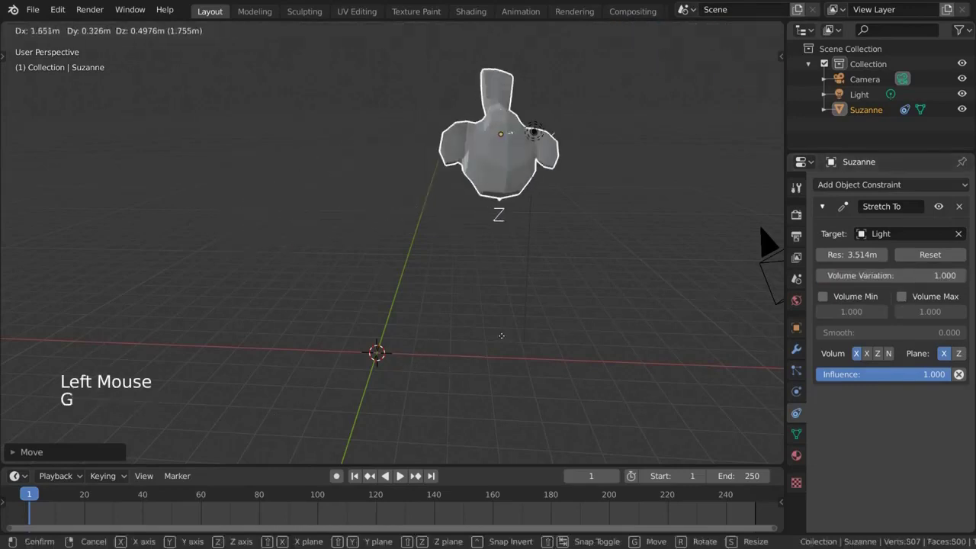
{"action": "left_click", "coordinate": [390, 392]}
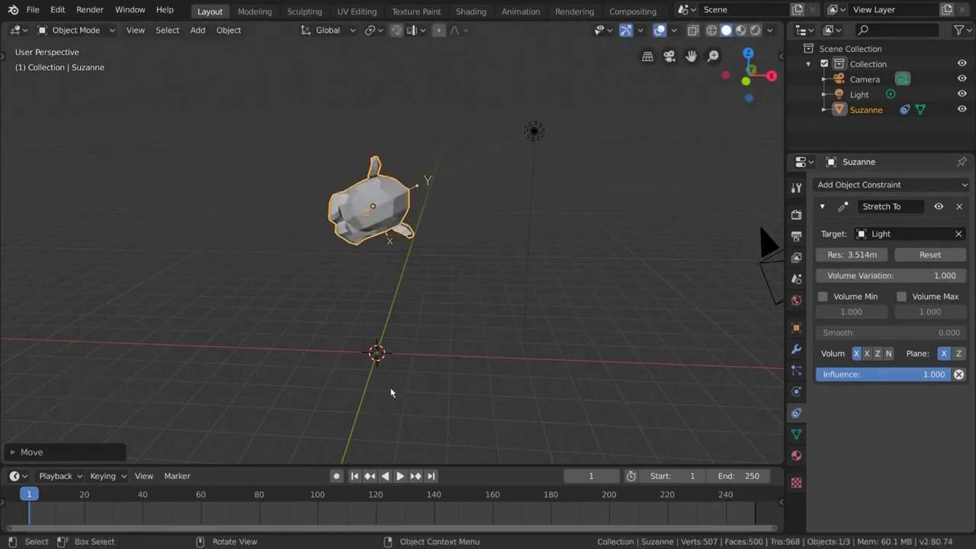
- Replace the Stretch To constraint with a Damped Track constraint that targets the Light
{"action": "left_click", "coordinate": [960, 206]}
{"action": "left_click", "coordinate": [946, 187]}
{"action": "left_click", "coordinate": [856, 232]}
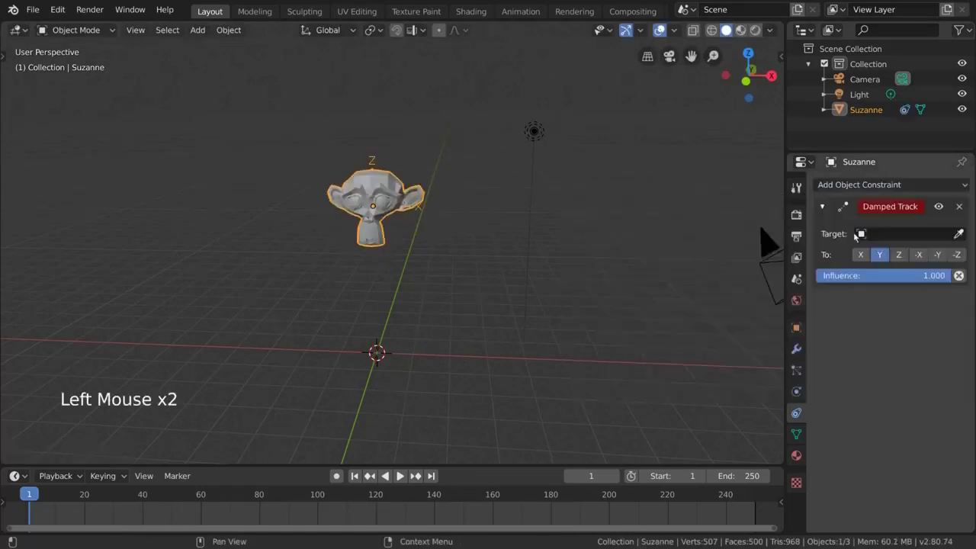
{"action": "left_click", "coordinate": [959, 234]}
{"action": "left_click", "coordinate": [539, 182]}
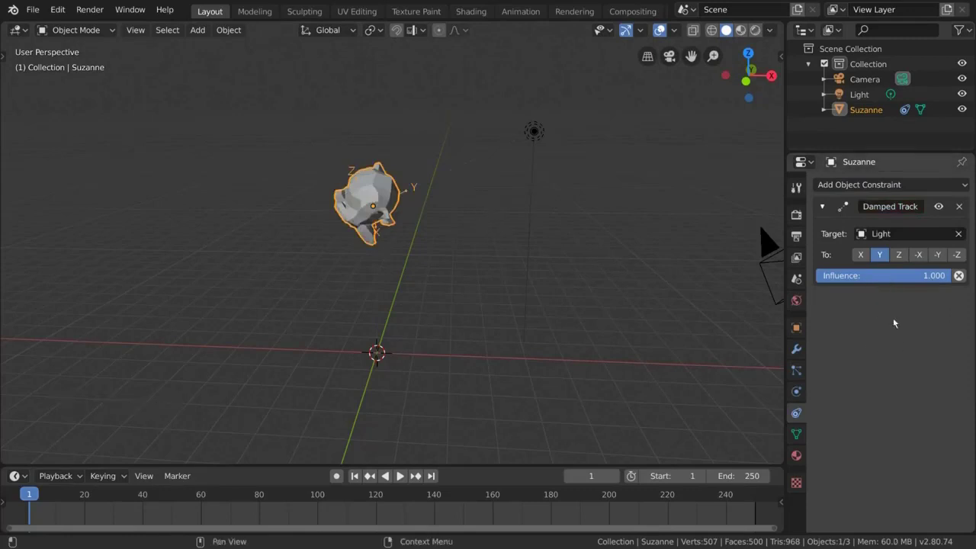
- Move the monkey around the light with the Damped Track axis on Y, and again with it set to -Y
{"action": "key", "text": "g"}
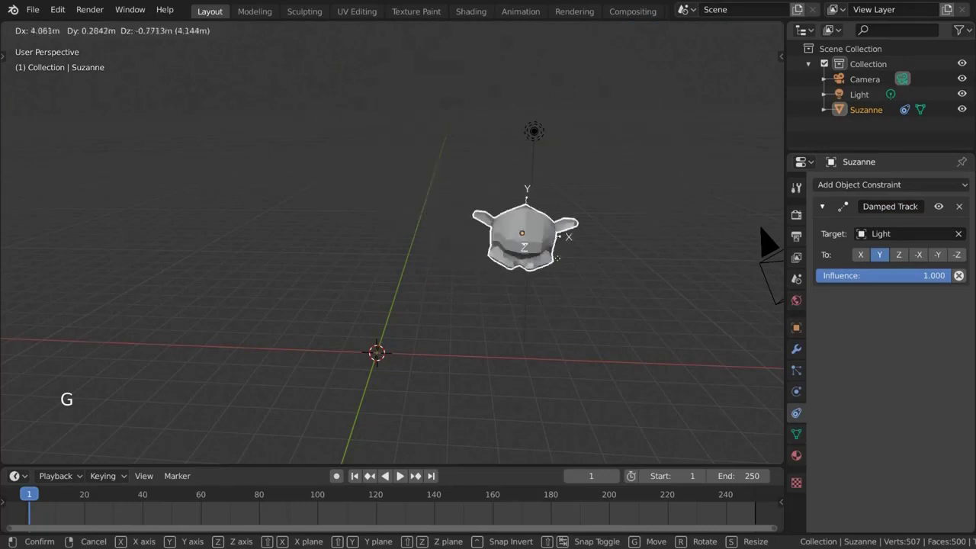
{"action": "left_click", "coordinate": [446, 134]}
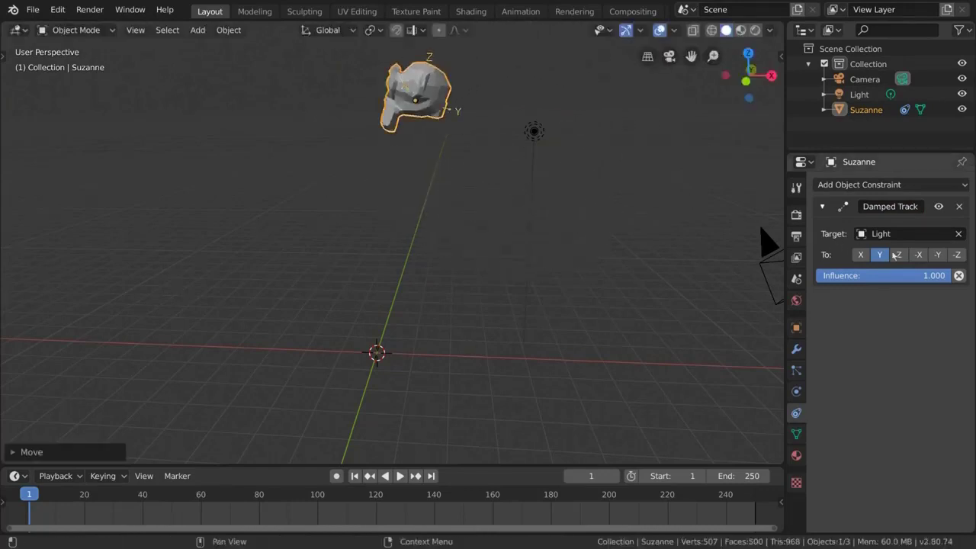
{"action": "left_click", "coordinate": [937, 255]}
{"action": "key", "text": "g"}
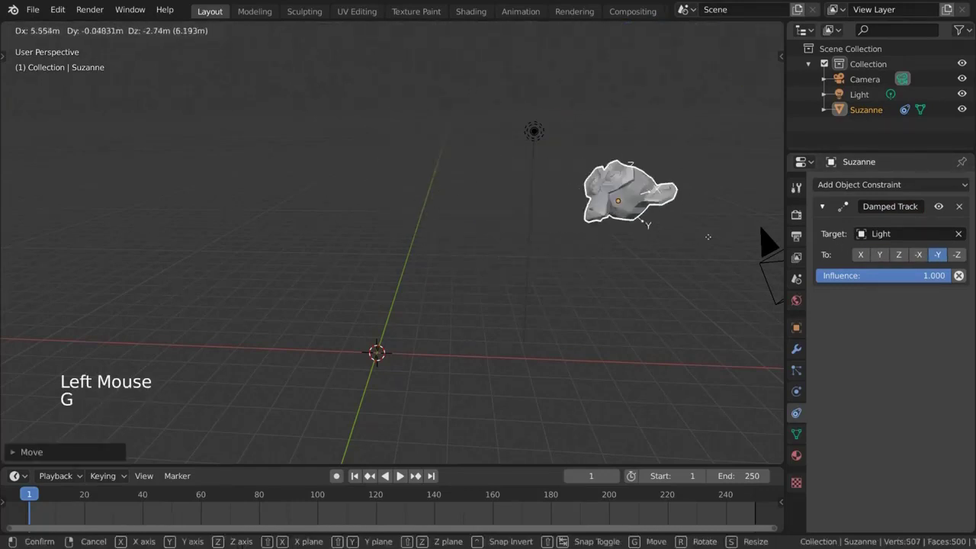
{"action": "left_click", "coordinate": [392, 244]}
{"action": "key", "text": "g"}
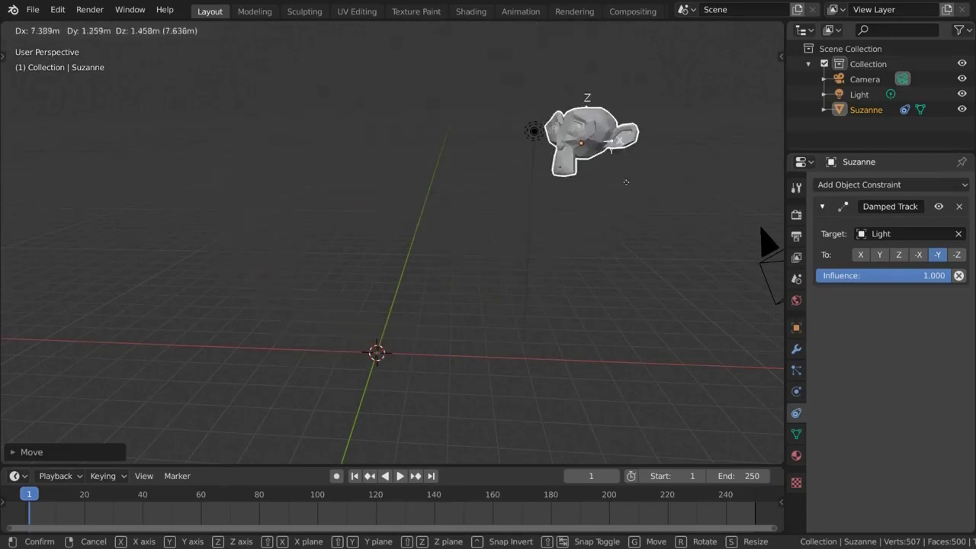
{"action": "left_click", "coordinate": [469, 249]}
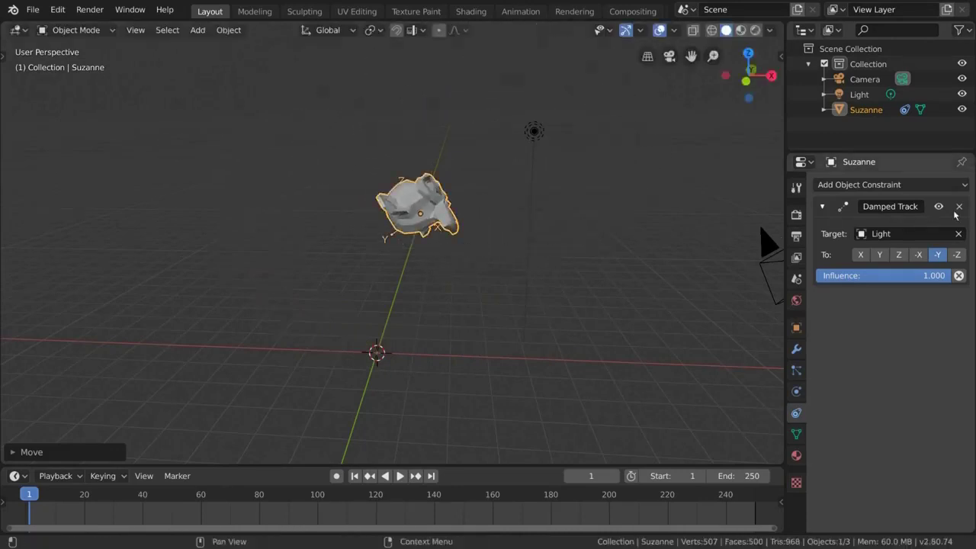
- Replace the monkey's Damped Track constraint with a Clamp To constraint
{"action": "left_click", "coordinate": [959, 207]}
{"action": "left_click", "coordinate": [854, 184]}
{"action": "left_click", "coordinate": [853, 219]}
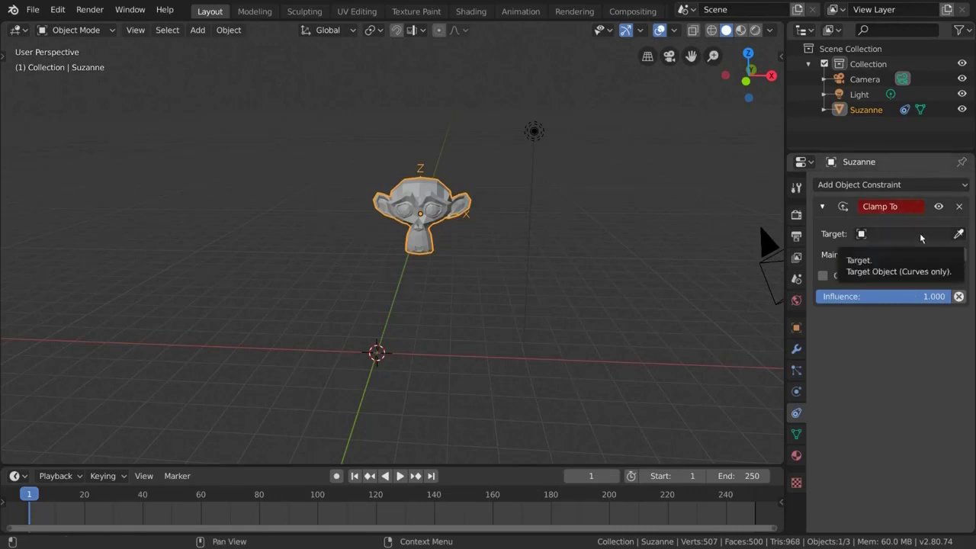
- Try to assign the Light as the Clamp To constraint's target
{"action": "left_click", "coordinate": [959, 233]}
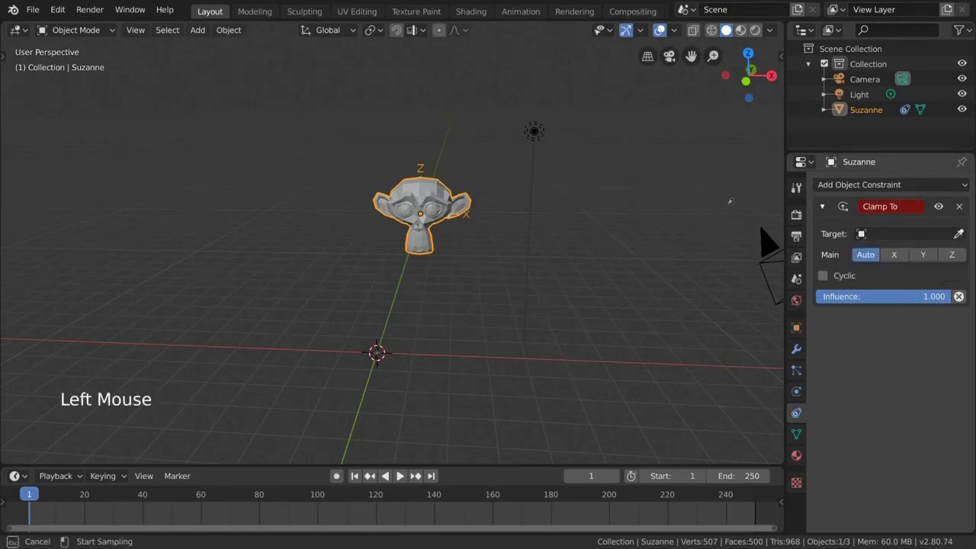
{"action": "left_click", "coordinate": [534, 131]}
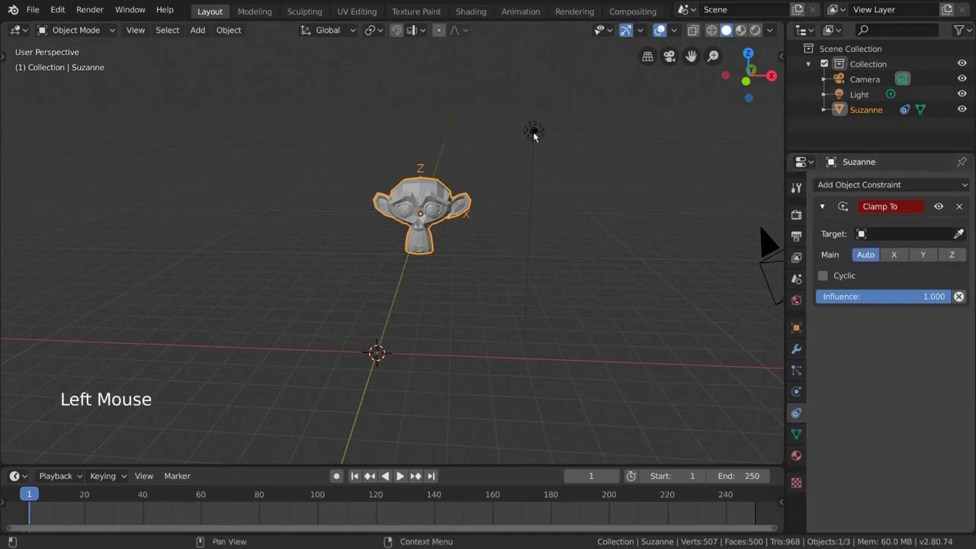
{"action": "left_click", "coordinate": [915, 233]}
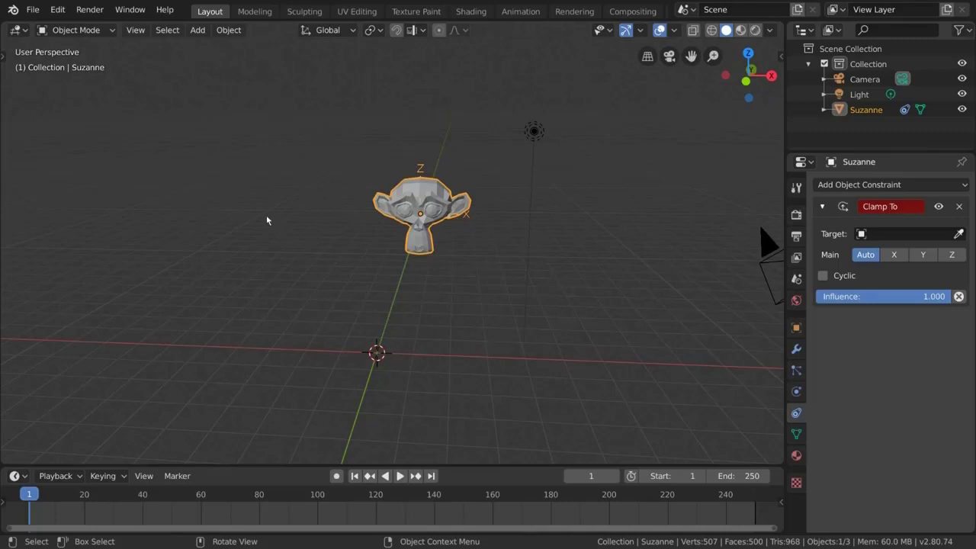
- Add a Bezier curve at the world origin and scale it up until it extends well past both sides of the monkey
{"action": "left_click", "coordinate": [198, 30]}
{"action": "mouse_move", "coordinate": [206, 65]}
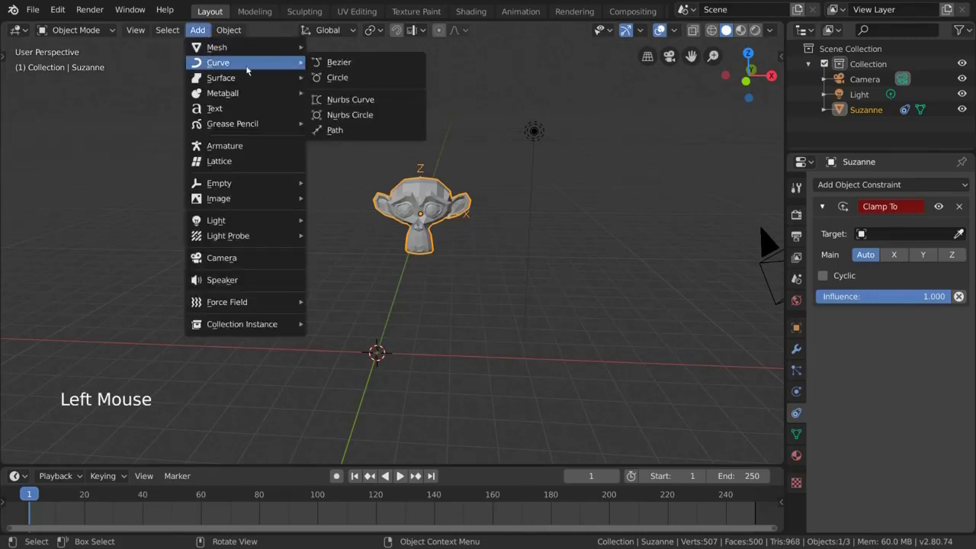
{"action": "left_click", "coordinate": [422, 64]}
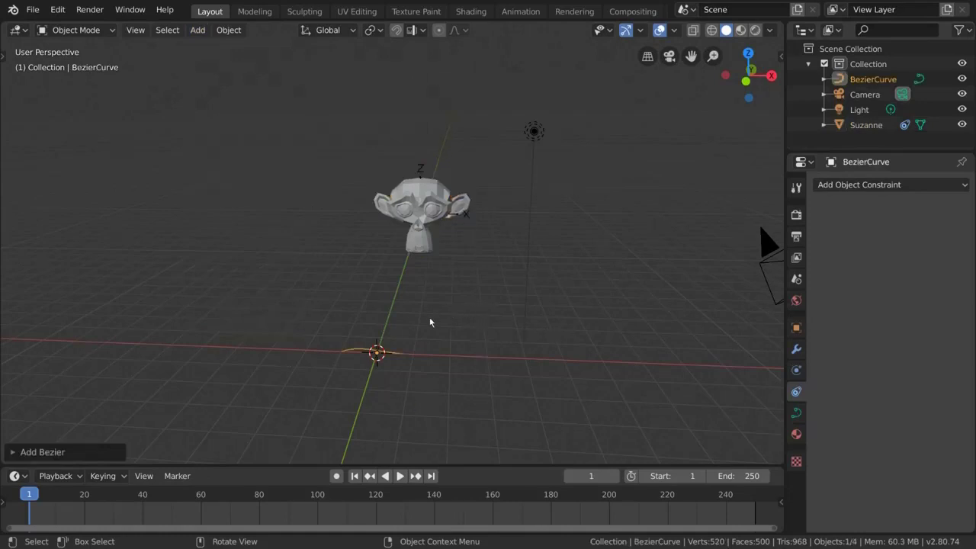
{"action": "key", "text": "s"}
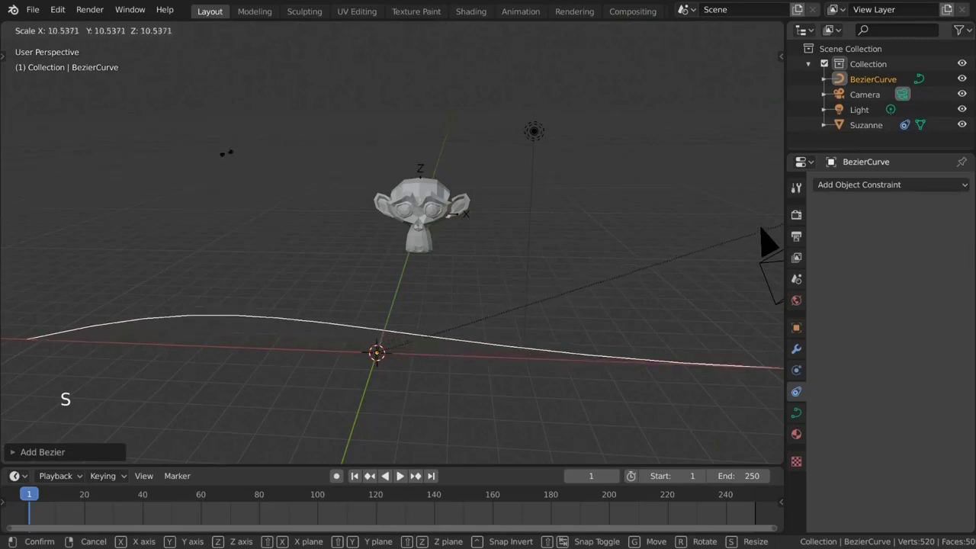
{"action": "left_click", "coordinate": [78, 212]}
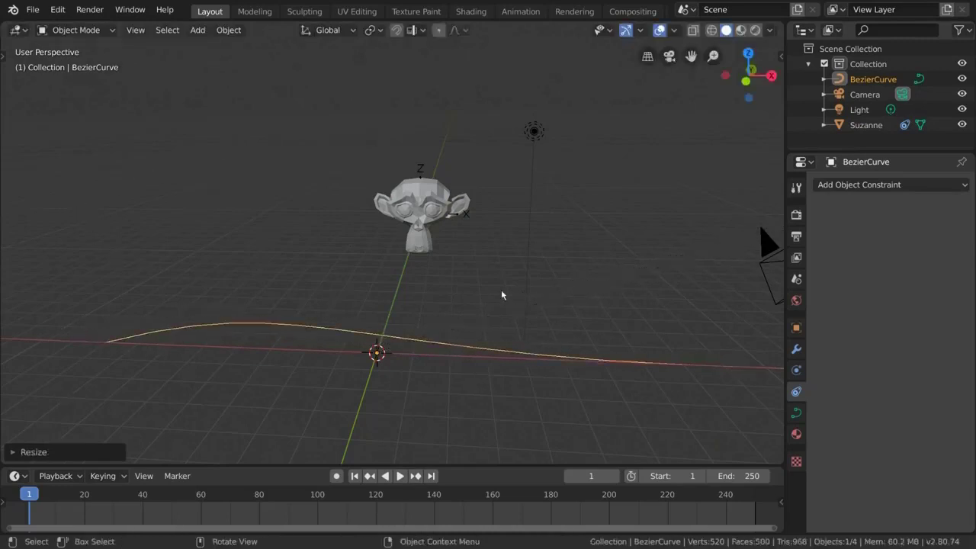
- Set BezierCurve as the target of the monkey's Clamp To constraint
{"action": "left_click", "coordinate": [446, 197]}
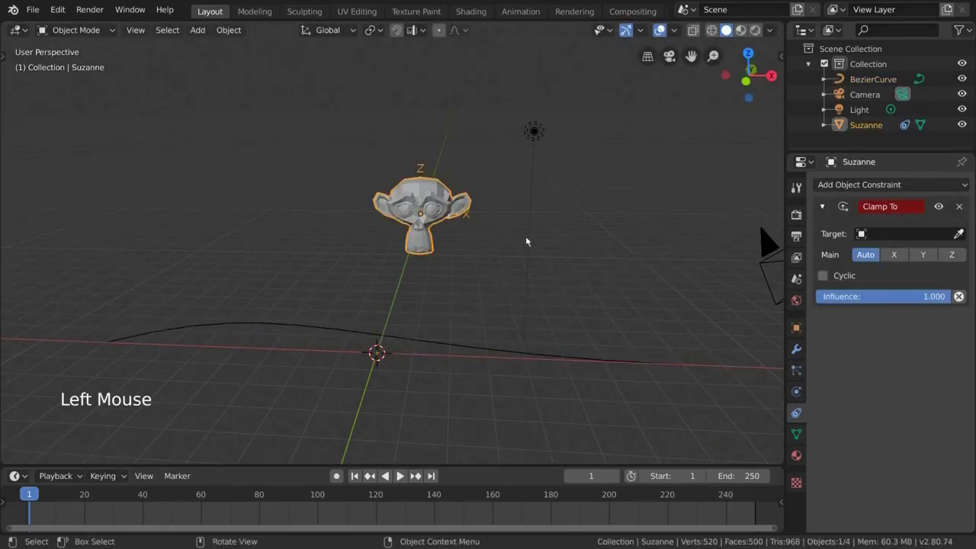
{"action": "left_click", "coordinate": [913, 235]}
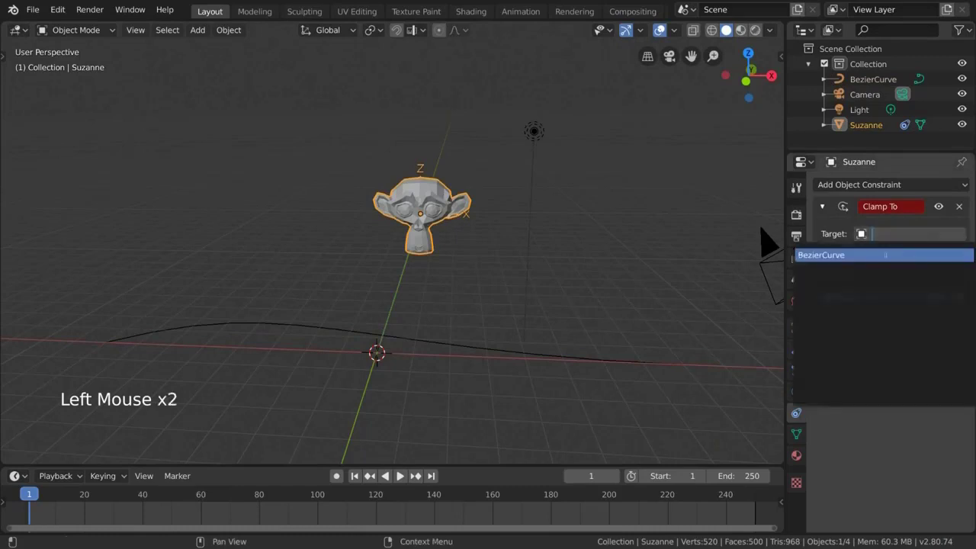
{"action": "left_click", "coordinate": [897, 255]}
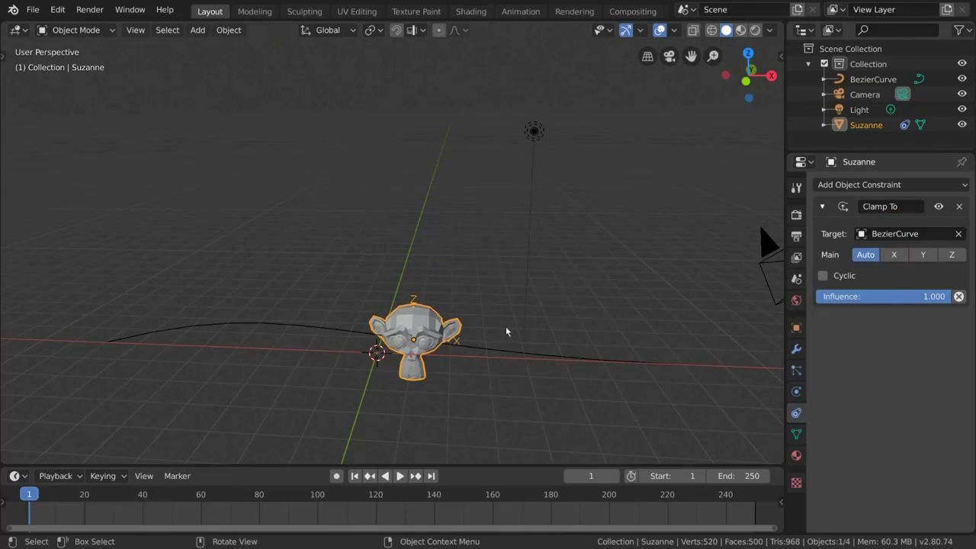
- Move the clamped monkey back and forth along the Bezier curve, leaving it on the curve's negative X half
{"action": "key", "text": "g"}
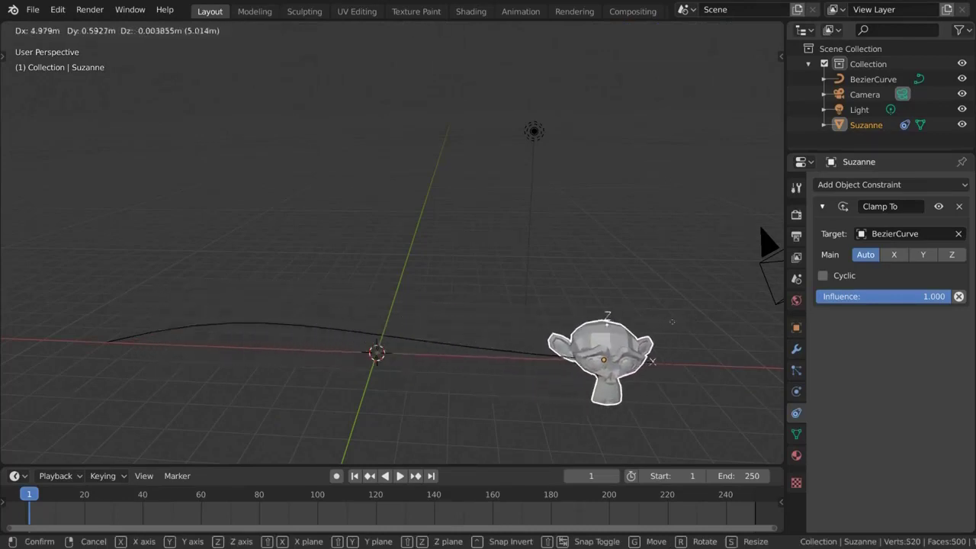
{"action": "left_click", "coordinate": [381, 320]}
{"action": "middle_click_drag", "start_coordinate": [418, 328], "coordinate": [411, 375]}
{"action": "key", "text": "g"}
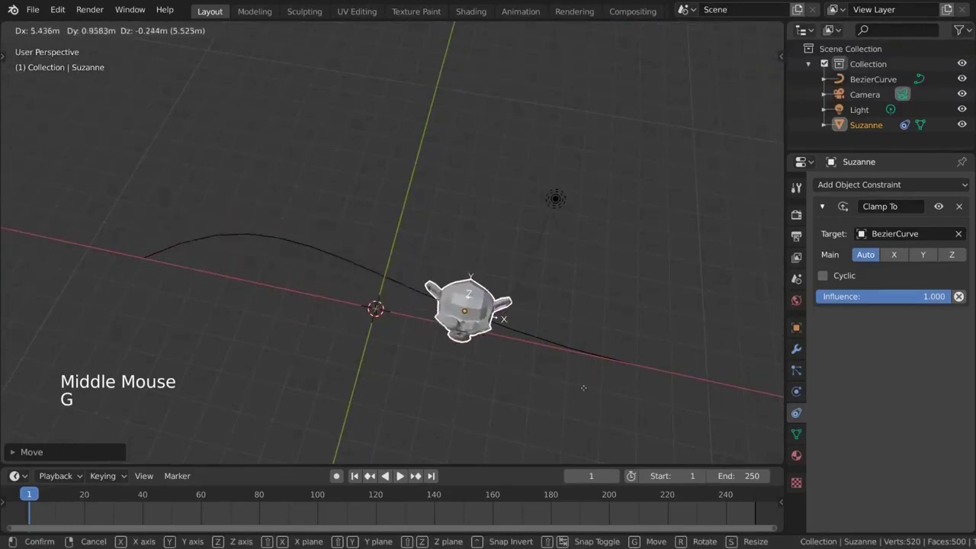
{"action": "left_click", "coordinate": [422, 347]}
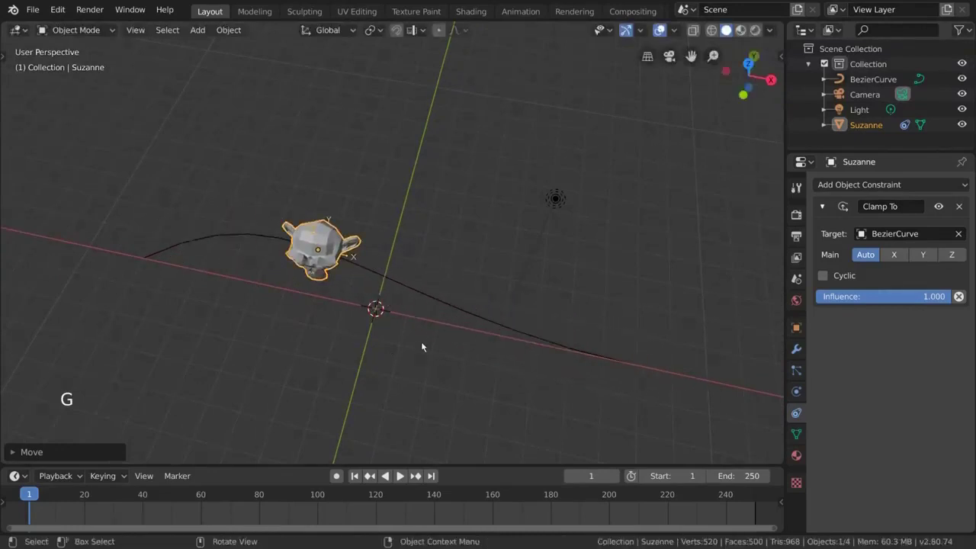
- Reshape the Bezier curve by rotating its positive X end control point so that half bows toward negative Y
{"action": "left_click", "coordinate": [421, 299]}
{"action": "key", "text": "Tab"}
{"action": "left_click", "coordinate": [637, 363]}
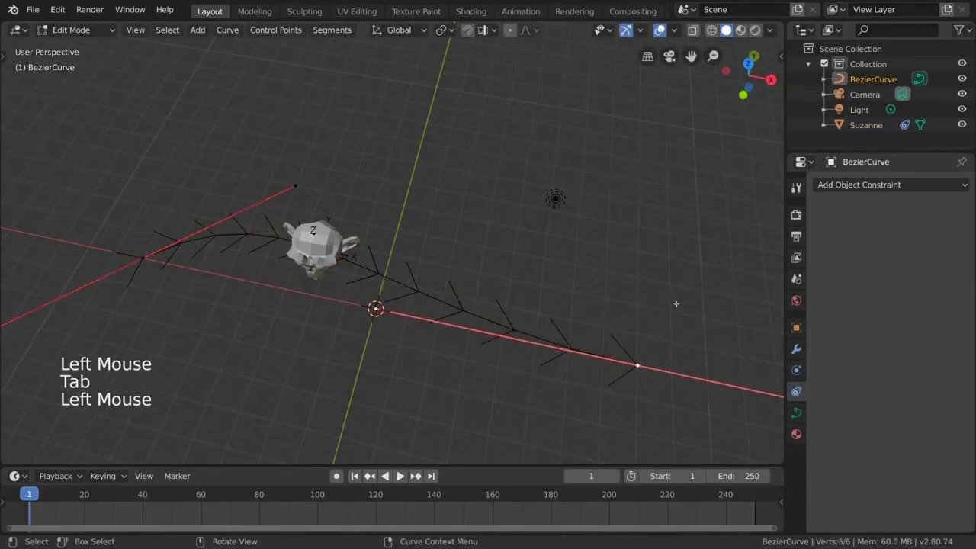
{"action": "key", "text": "r"}
{"action": "left_click", "coordinate": [627, 261]}
{"action": "key", "text": "Tab"}
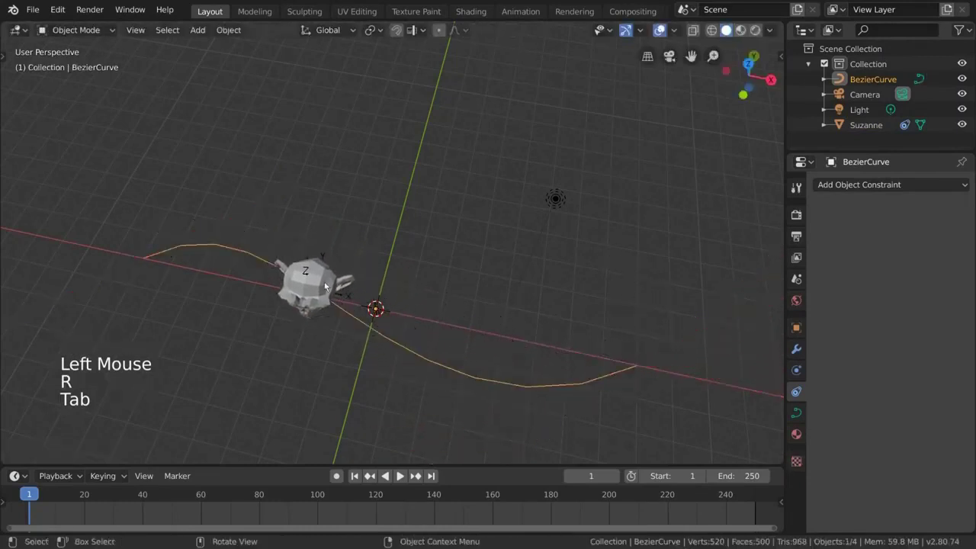
- Move the monkey along the reshaped curve and leave it on the negative X half
{"action": "left_click", "coordinate": [320, 285]}
{"action": "key", "text": "g"}
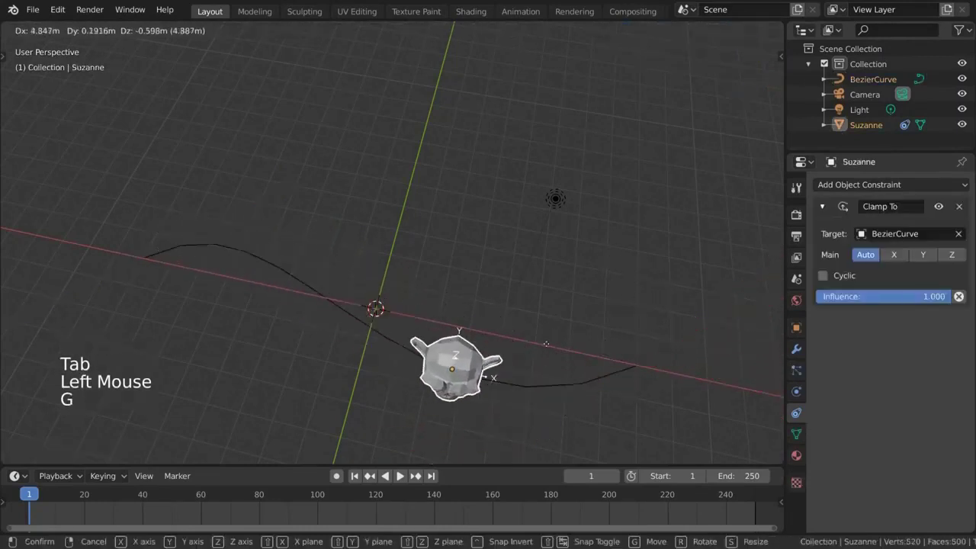
{"action": "left_click", "coordinate": [672, 305]}
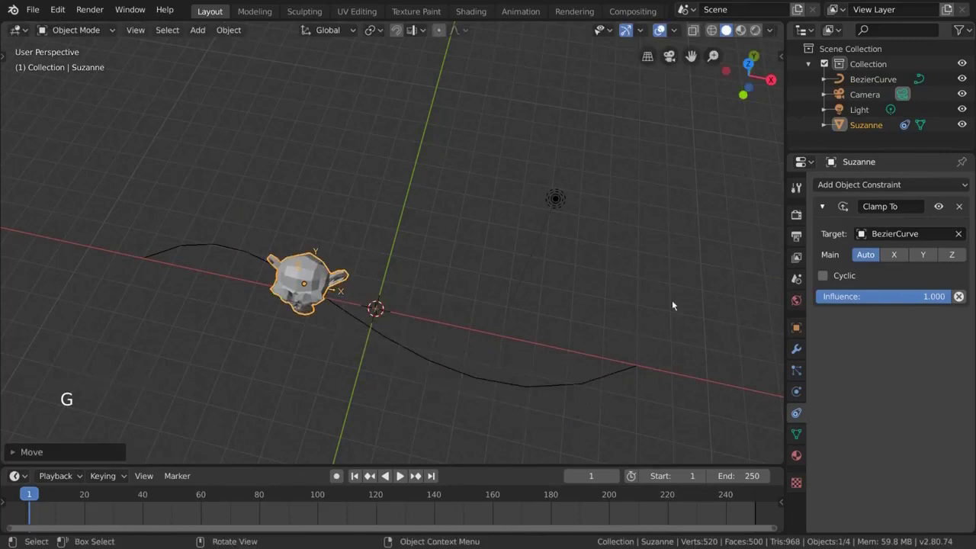
- Enable Cyclic on the Clamp To constraint and move the monkey along the curve and beyond its ends
{"action": "left_click", "coordinate": [823, 275]}
{"action": "key", "text": "g"}
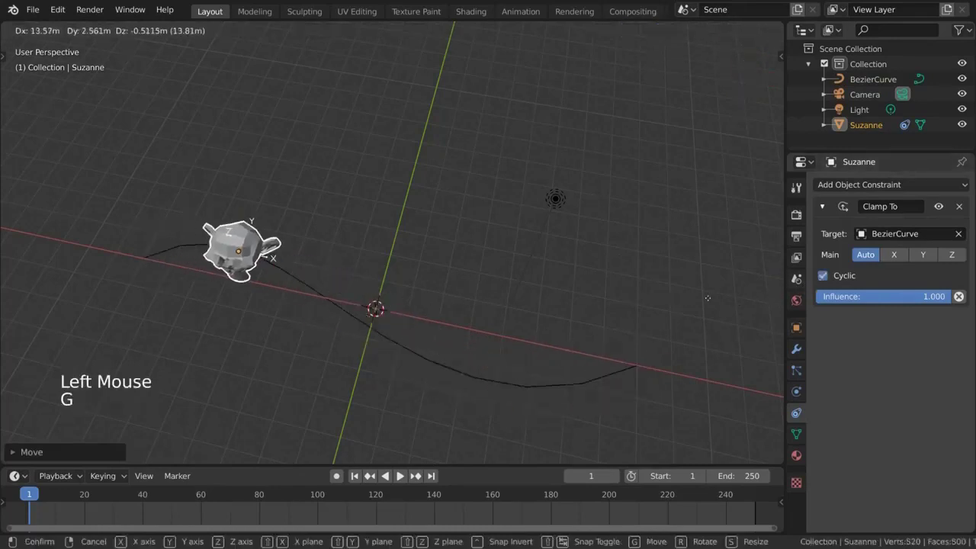
{"action": "left_click", "coordinate": [519, 273]}
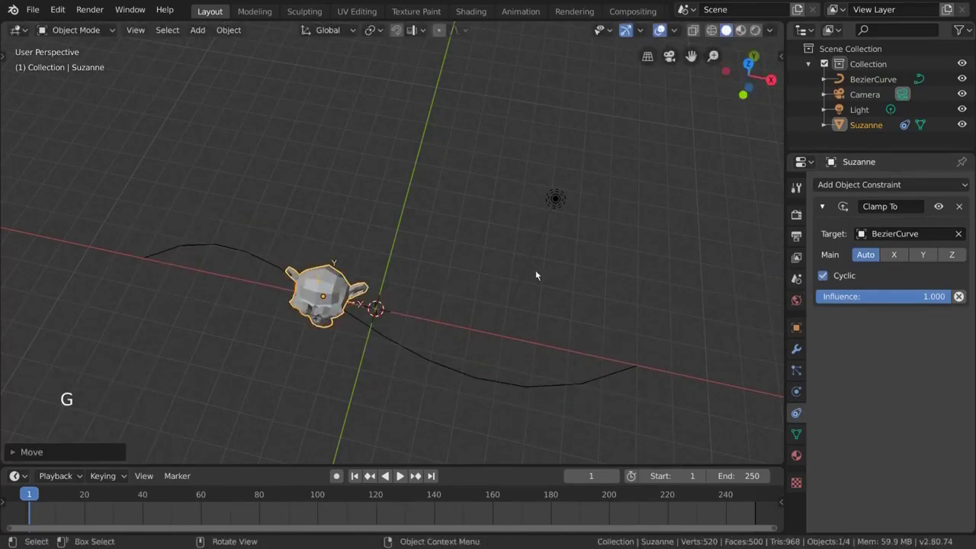
{"action": "key", "text": "g"}
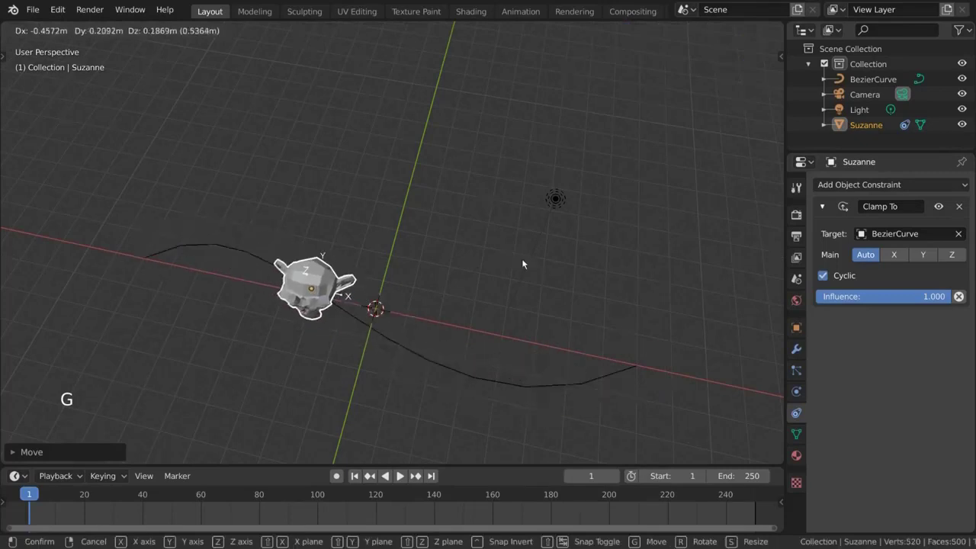
{"action": "left_click", "coordinate": [522, 259]}
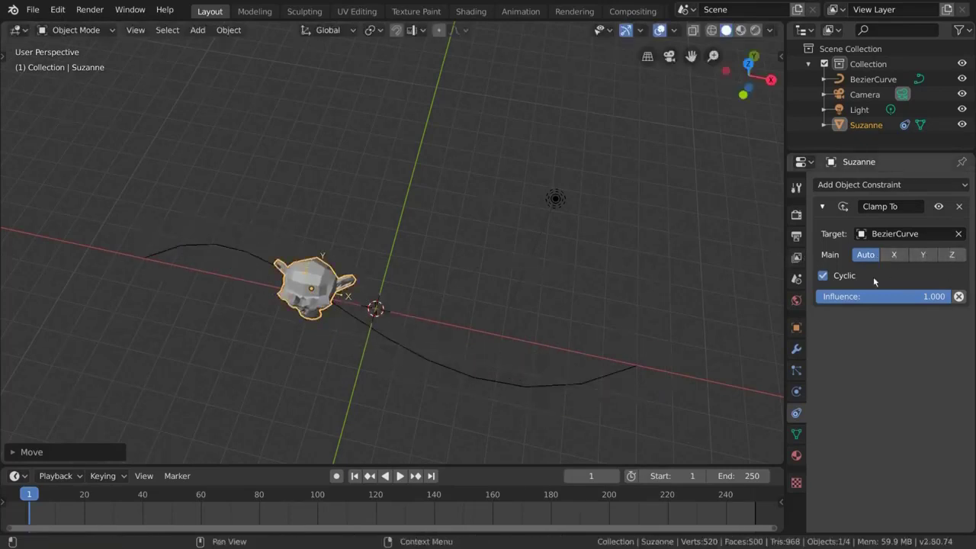
{"action": "middle_click_drag", "start_coordinate": [628, 275], "coordinate": [707, 305]}
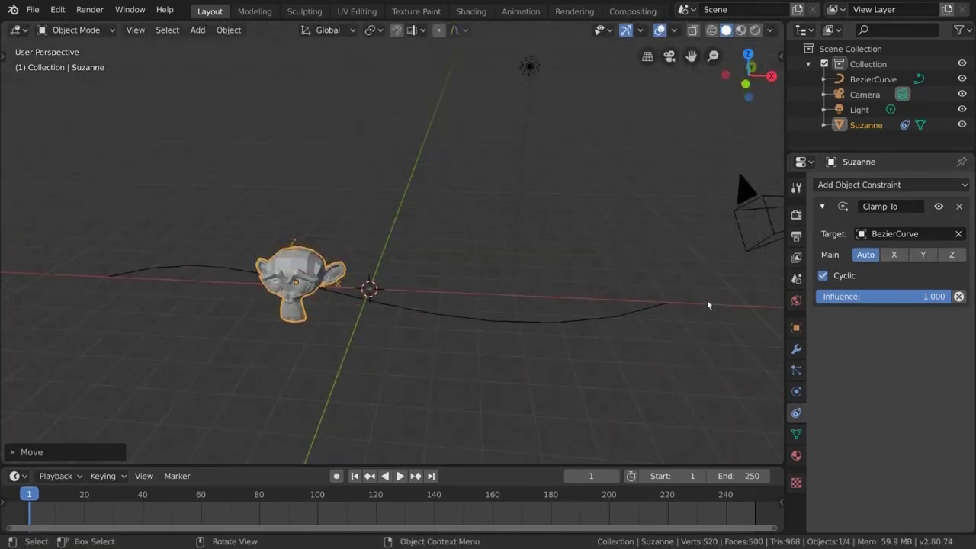